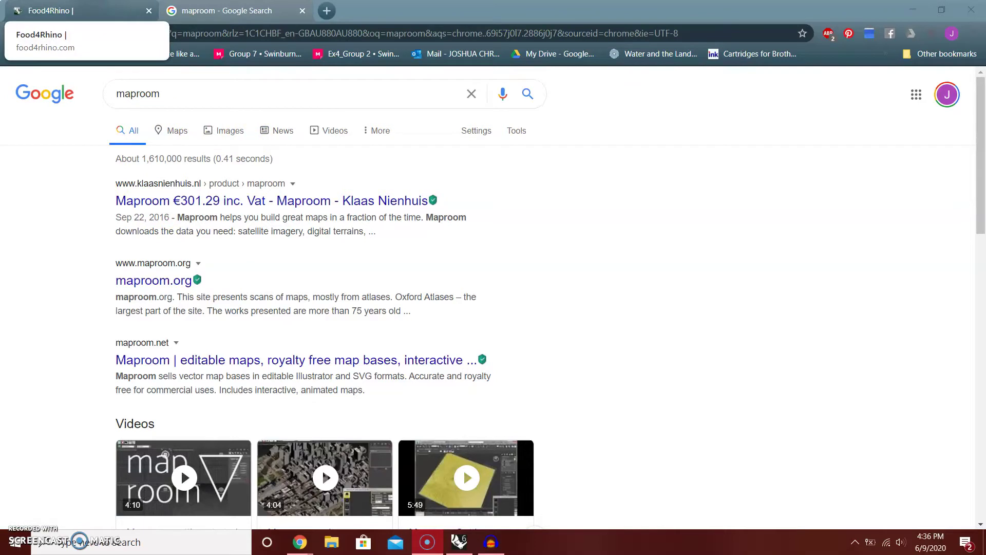
Switch to the food4Rhino site, search for "elk" and open the Elk app page.
left_click(77, 10)
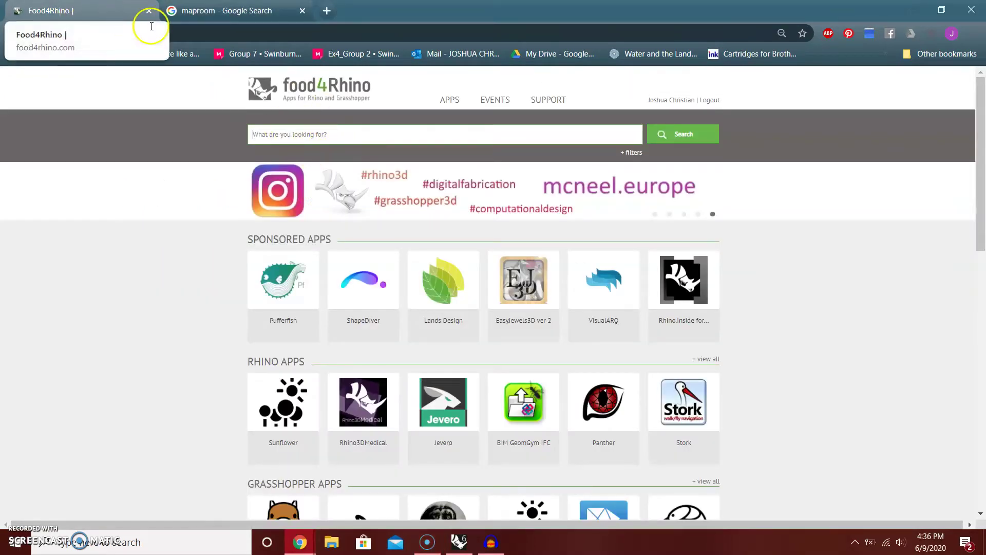
left_click(298, 134)
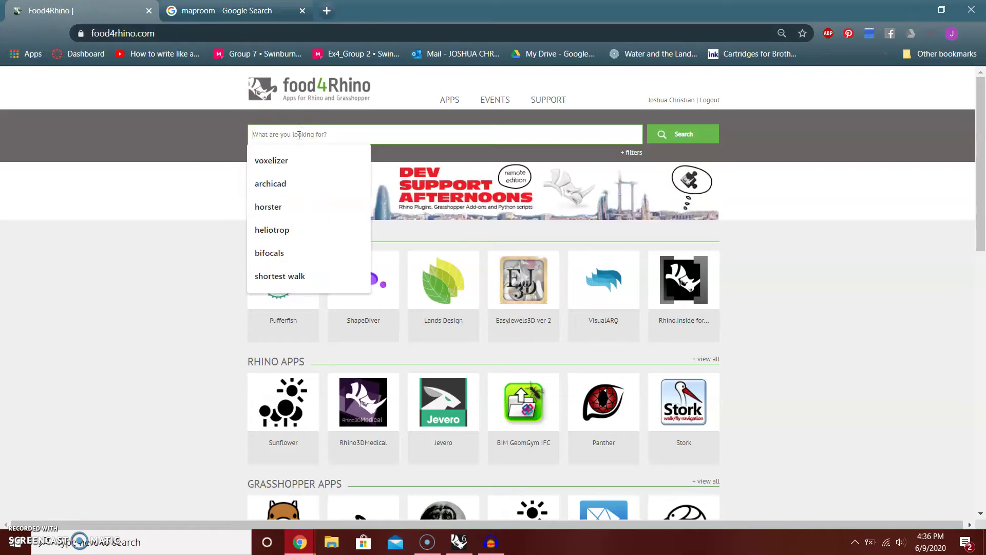
type("elk")
key("Return")
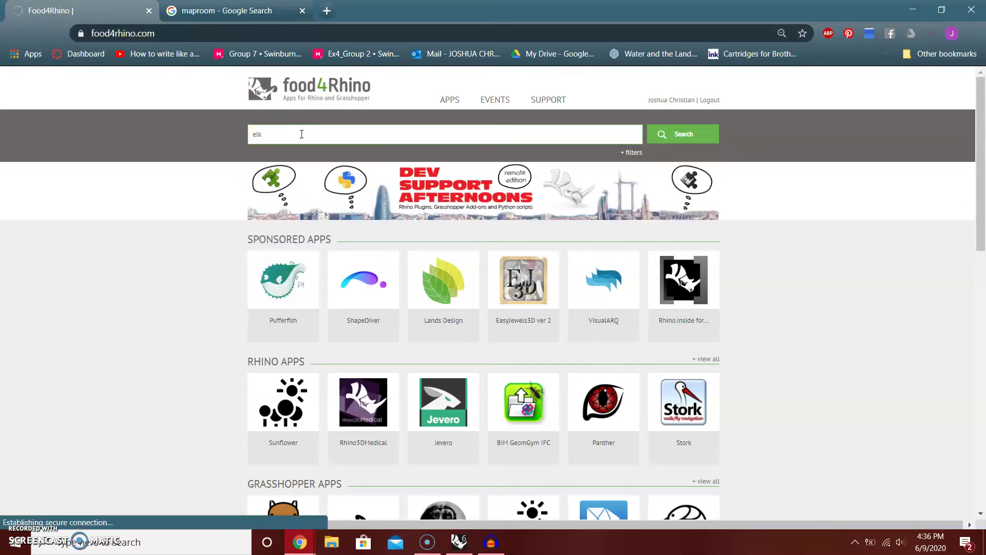
left_click(704, 134)
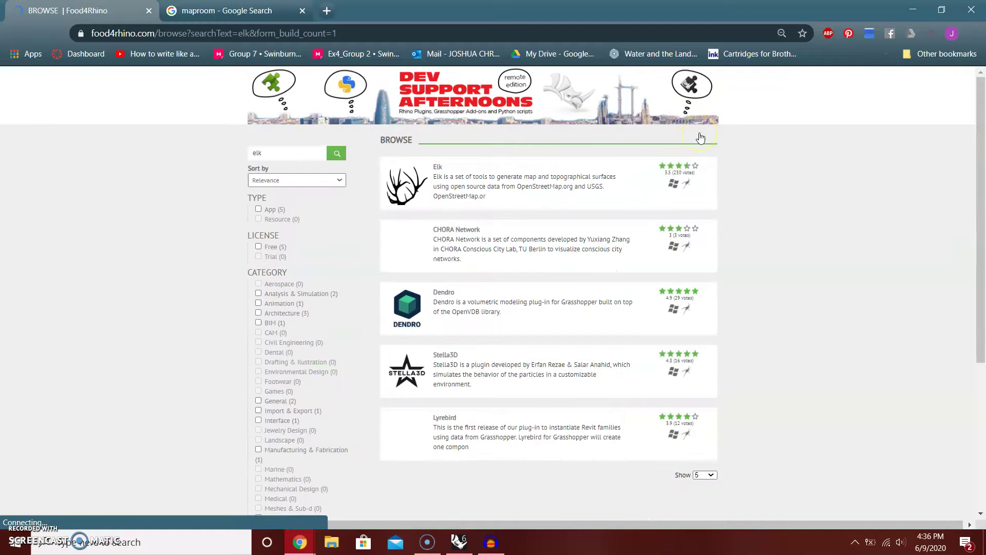
left_click(481, 241)
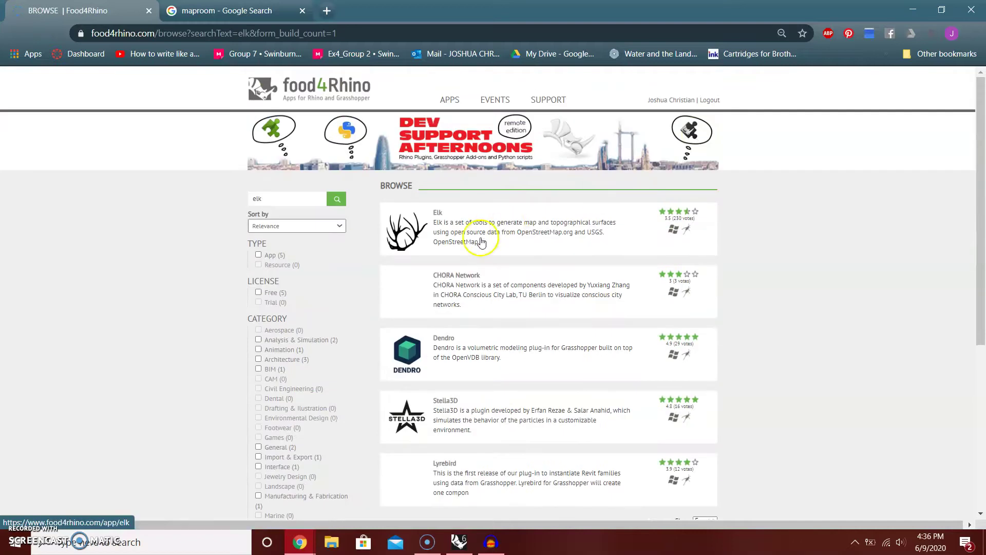
left_click(456, 246)
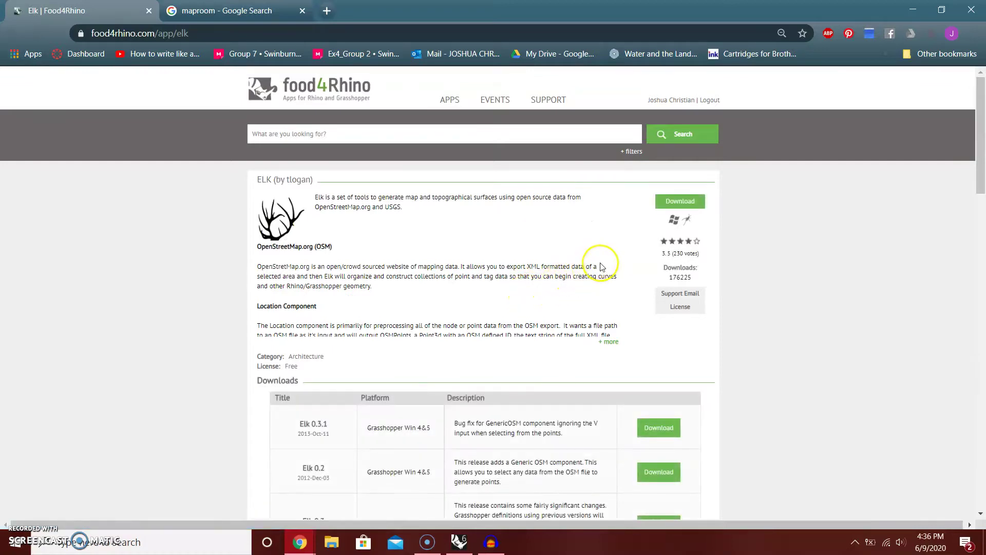
Examine the Elk release list, comparing version numbers, release dates and supported Grasshopper platforms to identify the newest release.
scroll(601, 267, "down", 5)
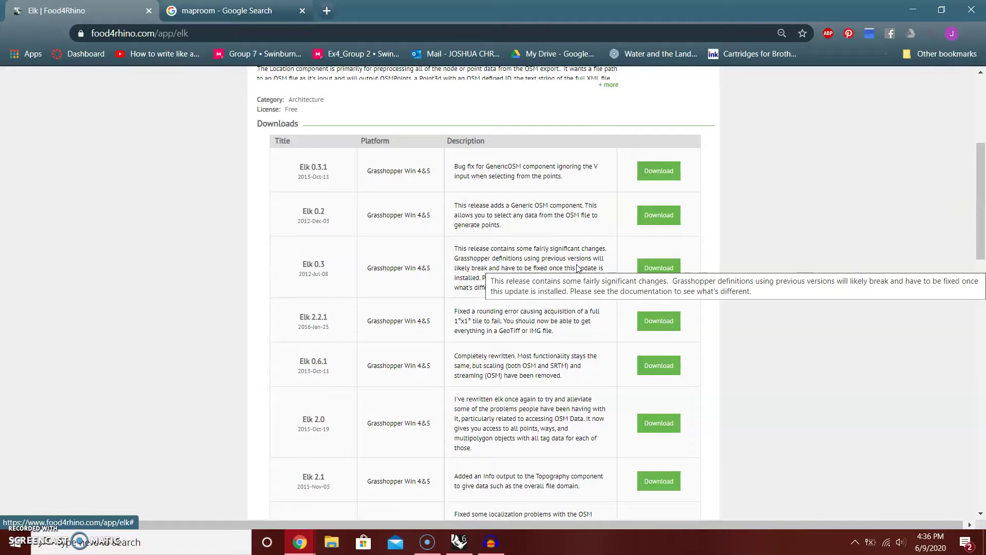
scroll(575, 267, "up", 4)
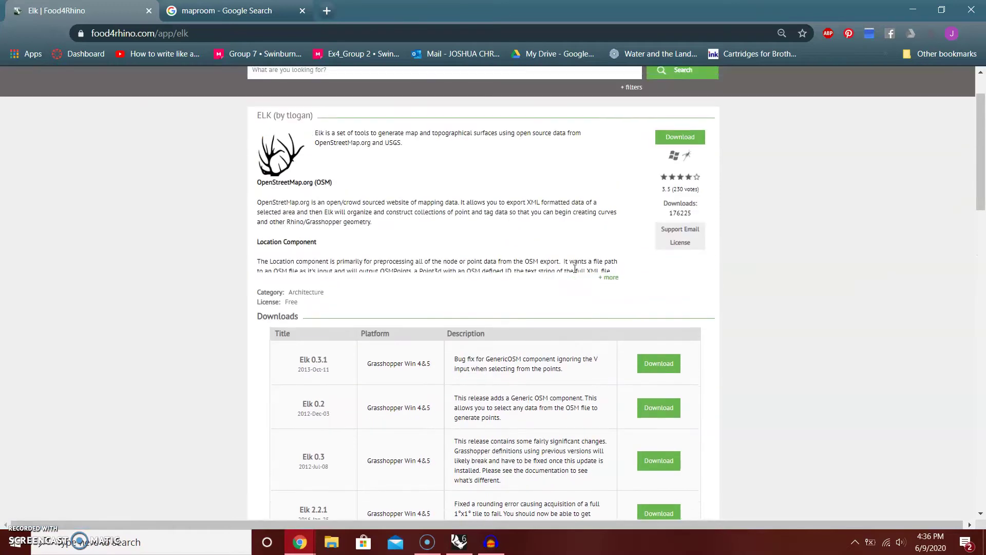
scroll(481, 330, "down", 5)
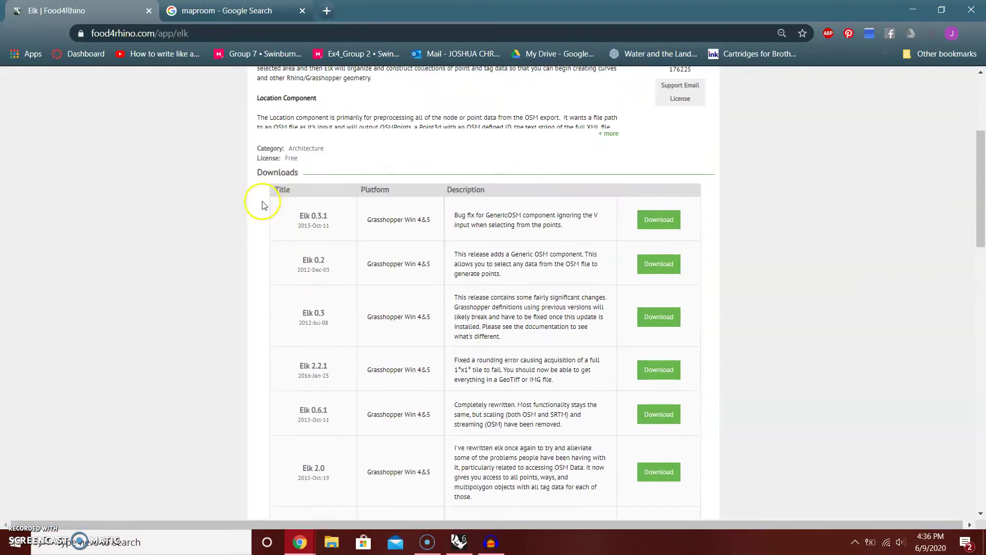
scroll(359, 477, "down", 1)
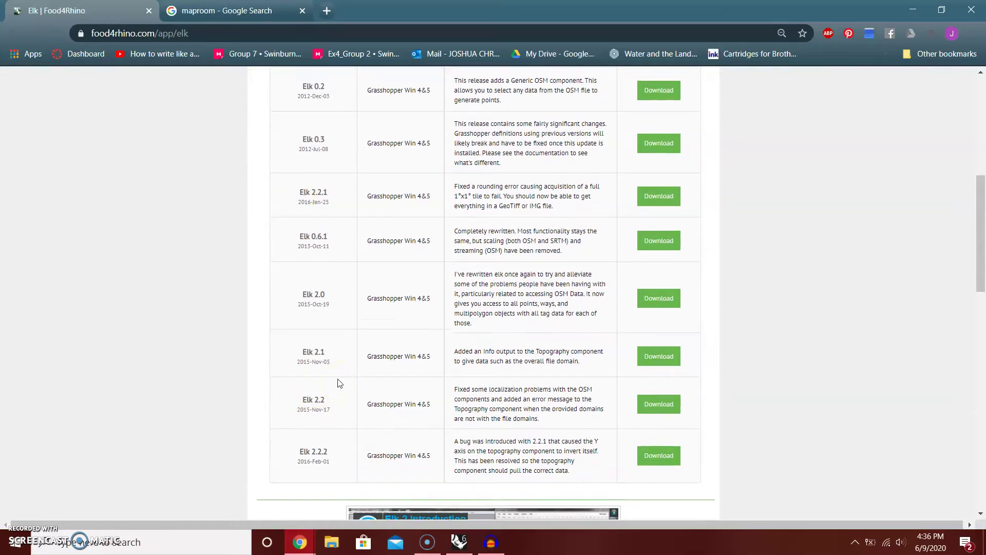
scroll(338, 380, "up", 2)
scroll(370, 355, "down", 2)
scroll(396, 370, "down", 1)
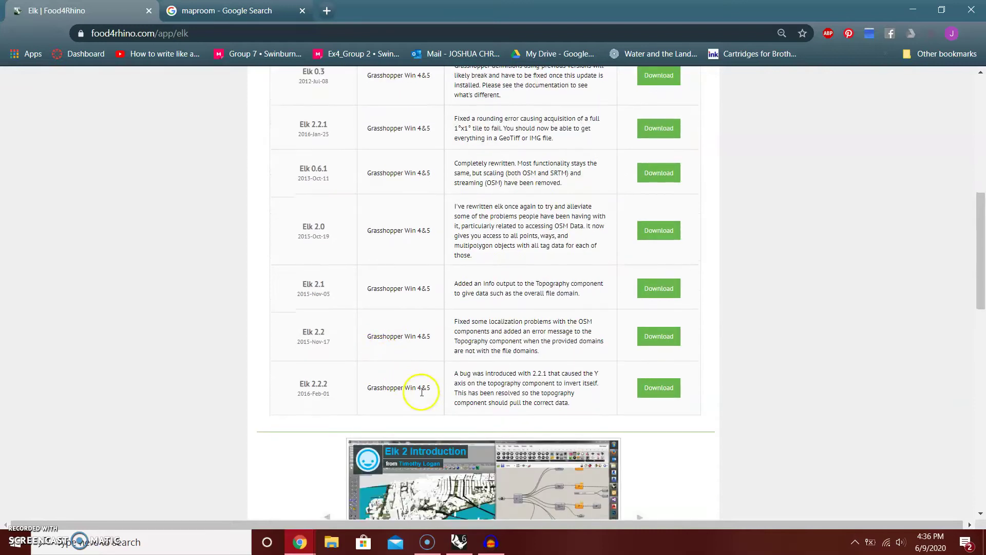
scroll(414, 385, "up", 3)
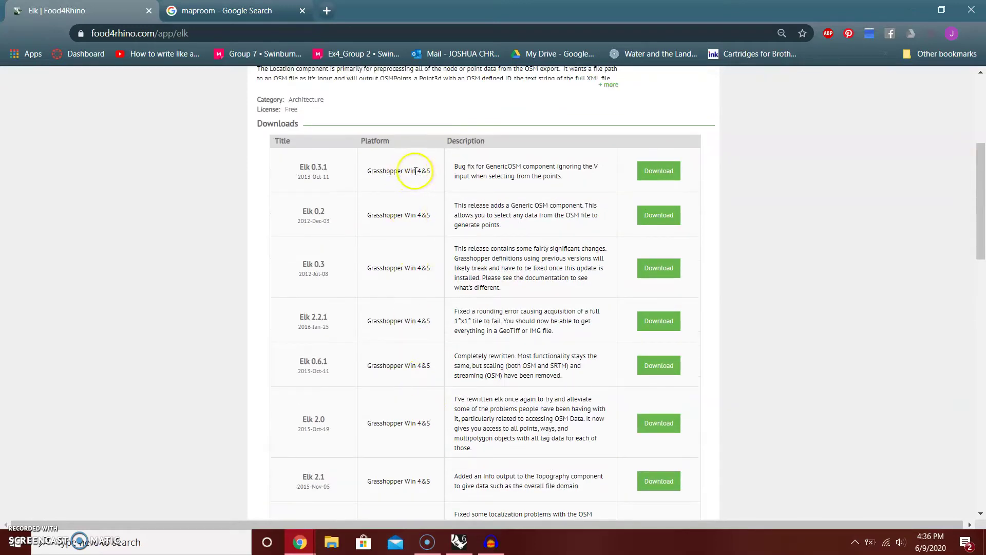
scroll(352, 221, "down", 2)
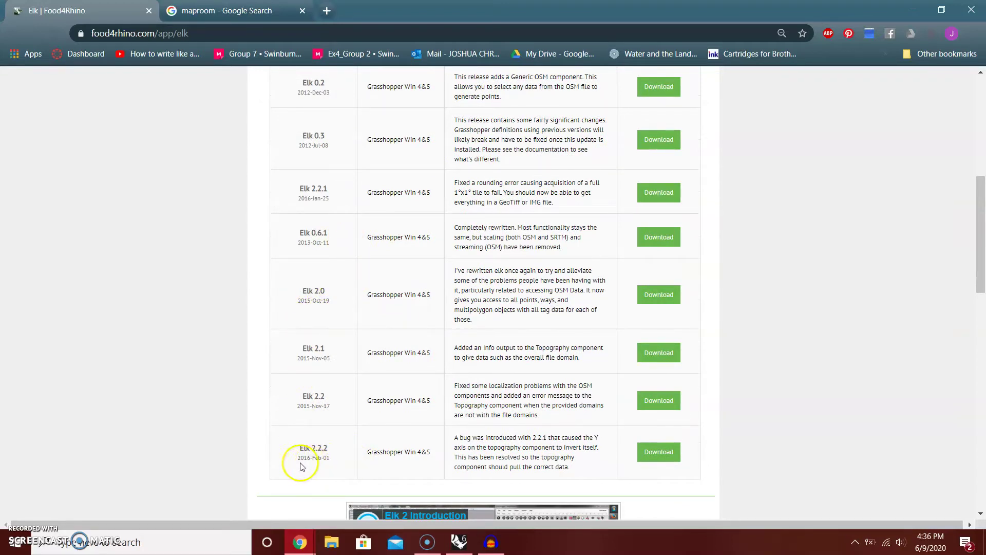
double_click(319, 448)
left_click_drag(300, 454, 335, 461)
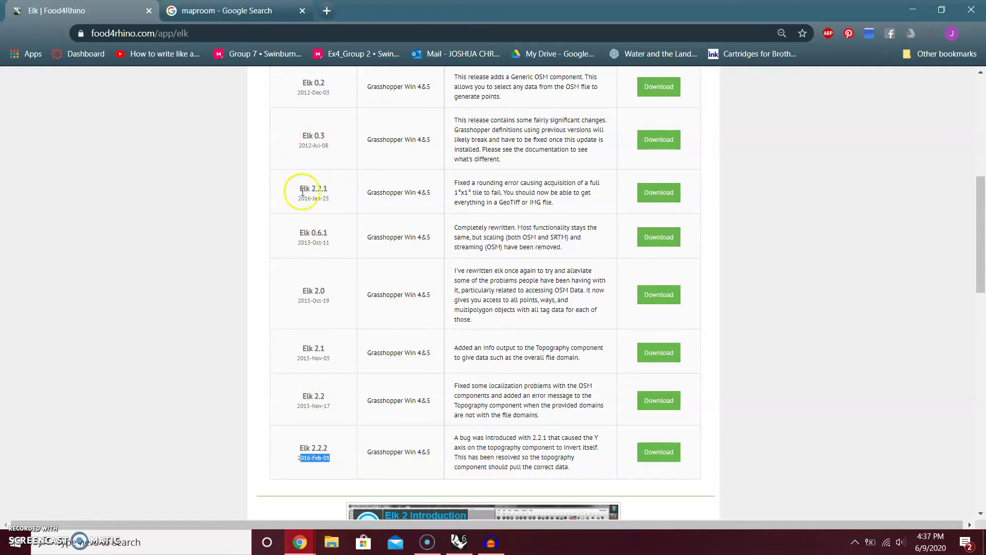
scroll(360, 442, "up", 3)
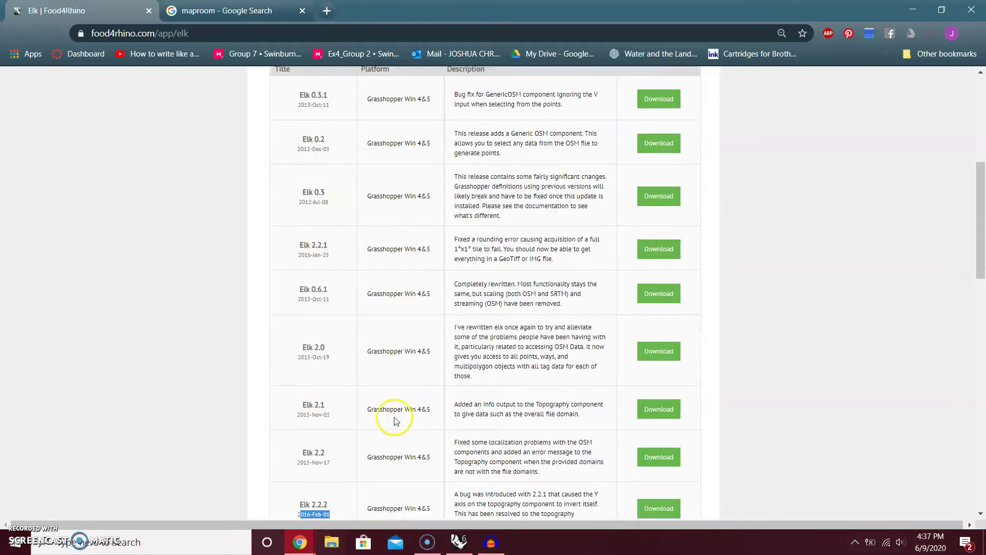
scroll(375, 411, "down", 4)
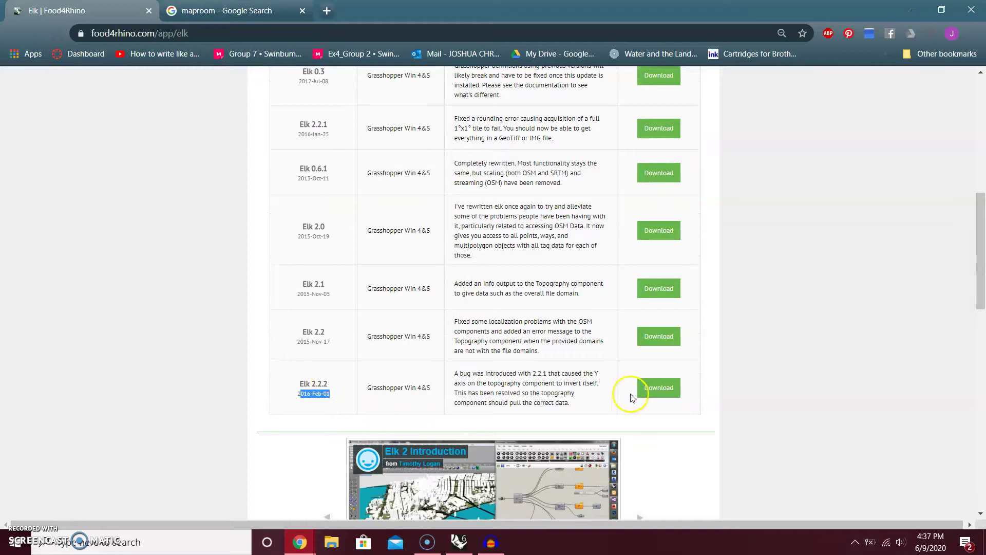
Download the Elk 2.2.2 release as elk222.zip.
scroll(665, 392, "up", 9)
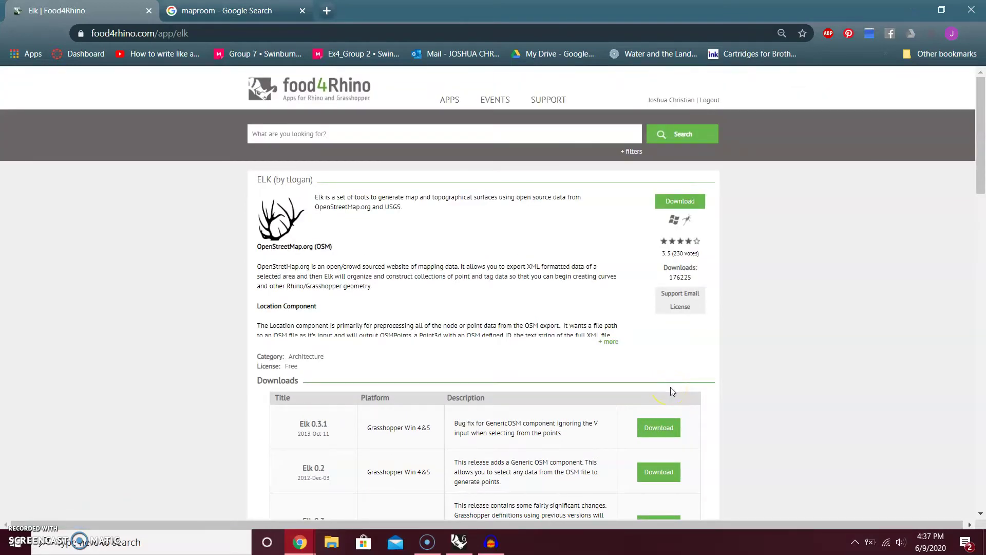
scroll(647, 378, "down", 5)
scroll(647, 378, "down", 5)
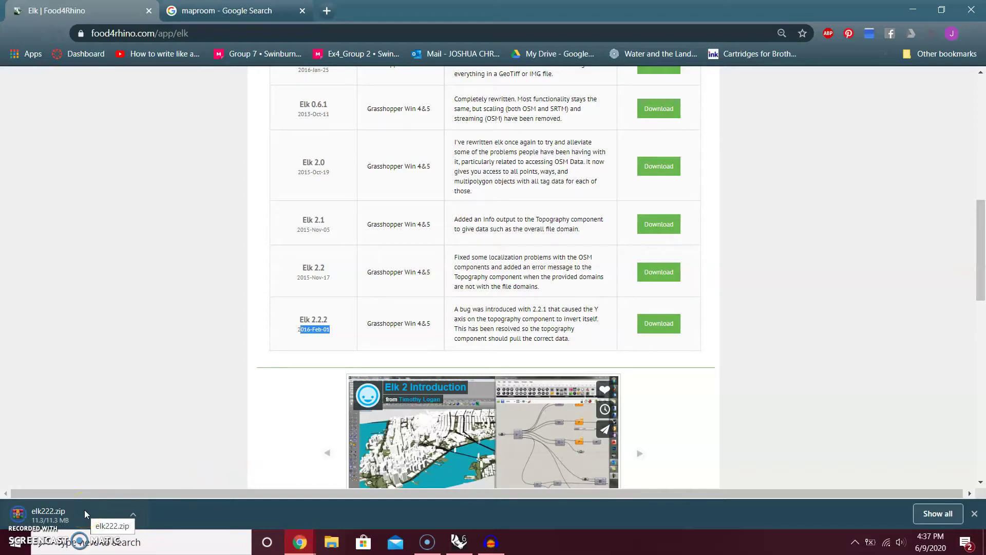
left_click(150, 514)
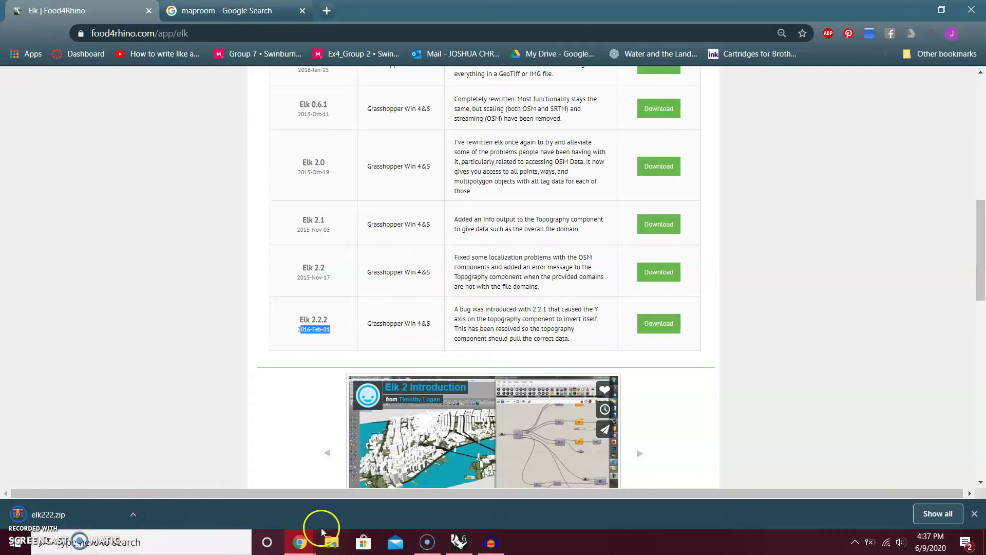
Switch to Grasshopper in Rhino and open its Components folder (Libraries) in File Explorer.
left_click(461, 542)
left_click(460, 542)
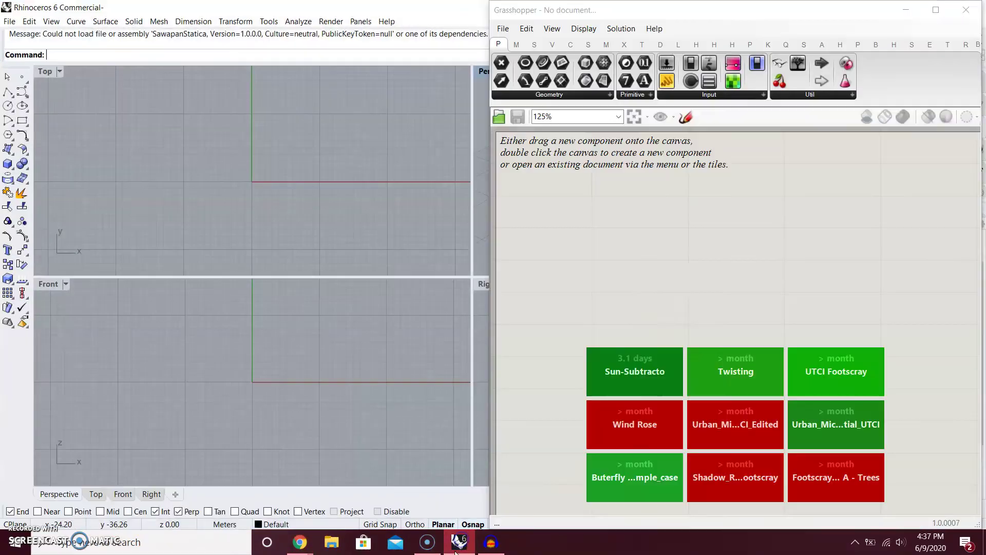
mouse_move(534, 49)
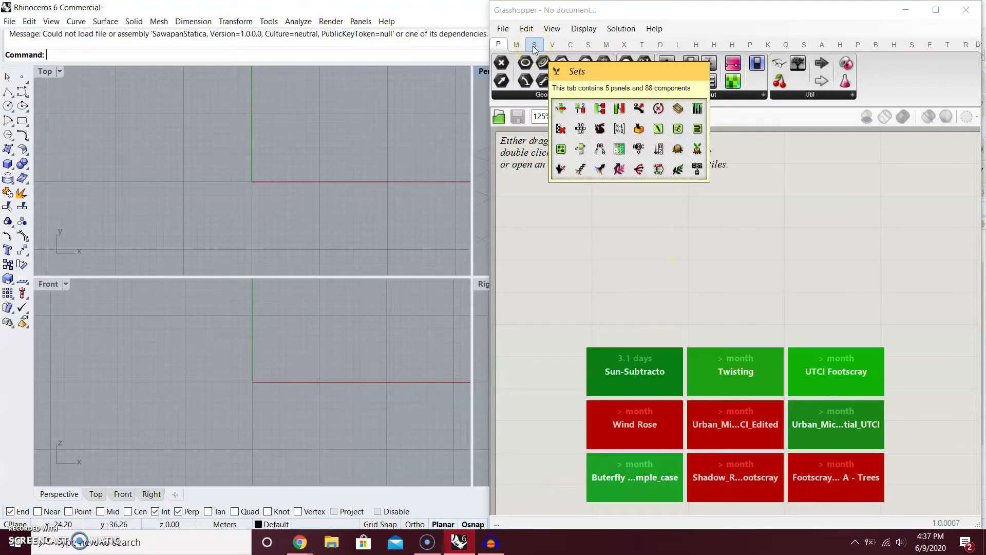
left_click(513, 36)
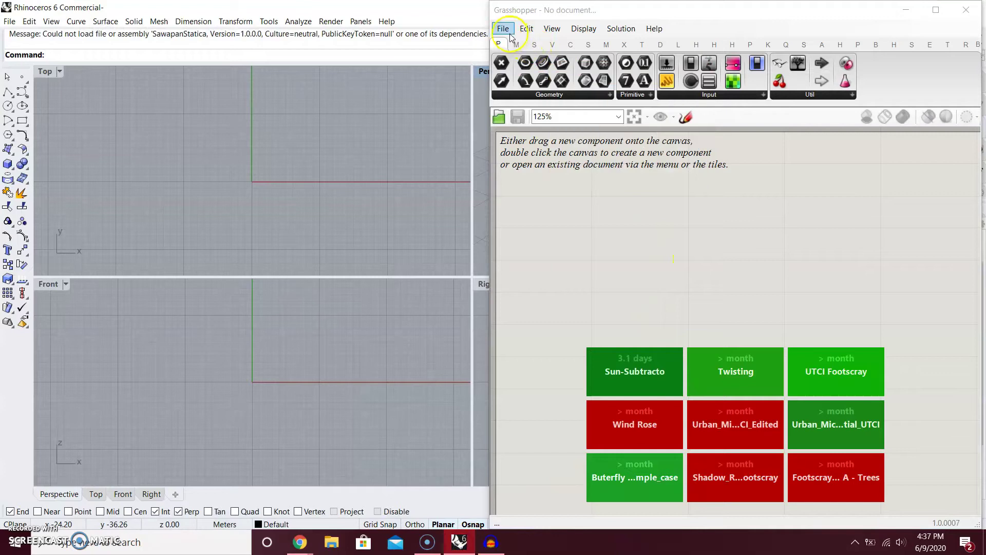
mouse_move(545, 251)
left_click(703, 252)
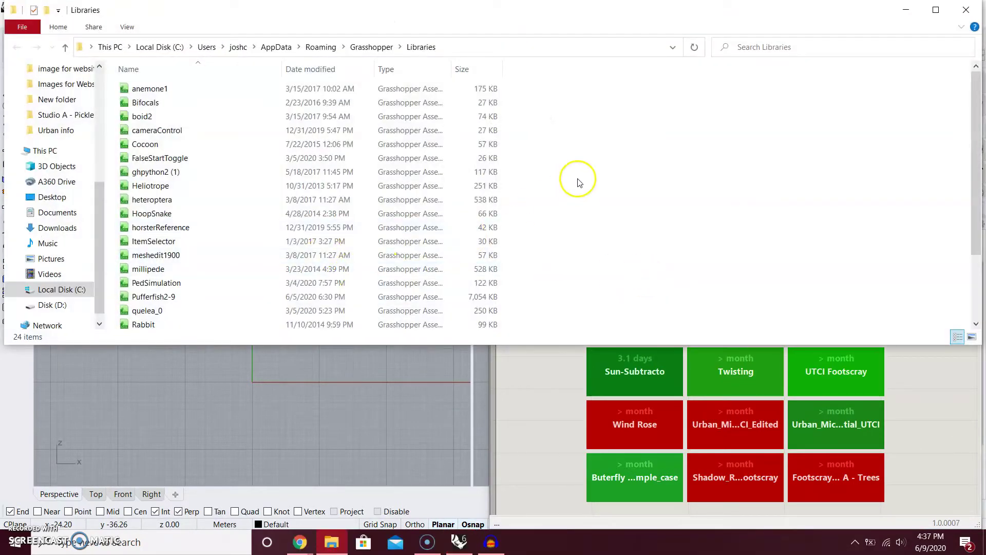
Return to the Elk page in Chrome and show the downloaded elk222.zip in its Downloads folder.
left_click(332, 542)
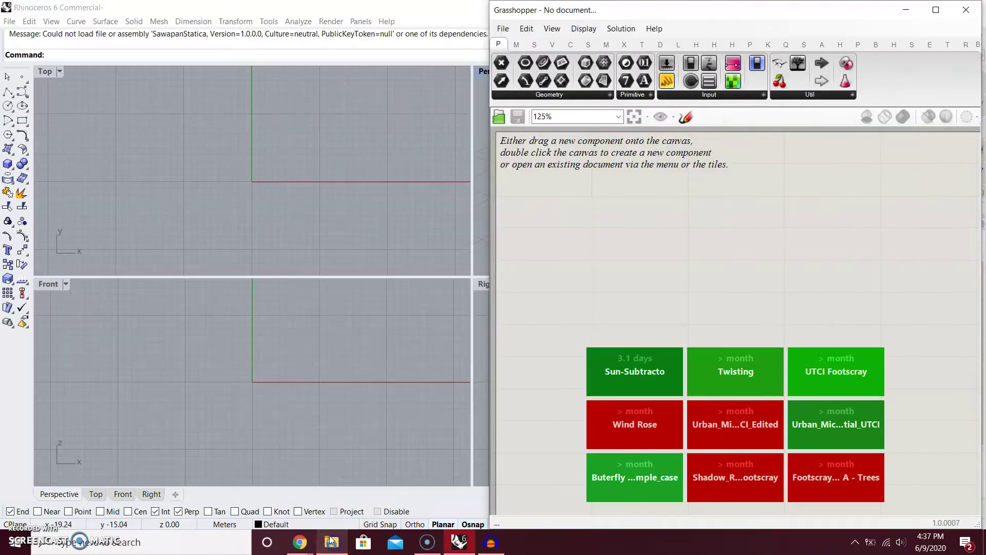
mouse_move(300, 542)
left_click(252, 498)
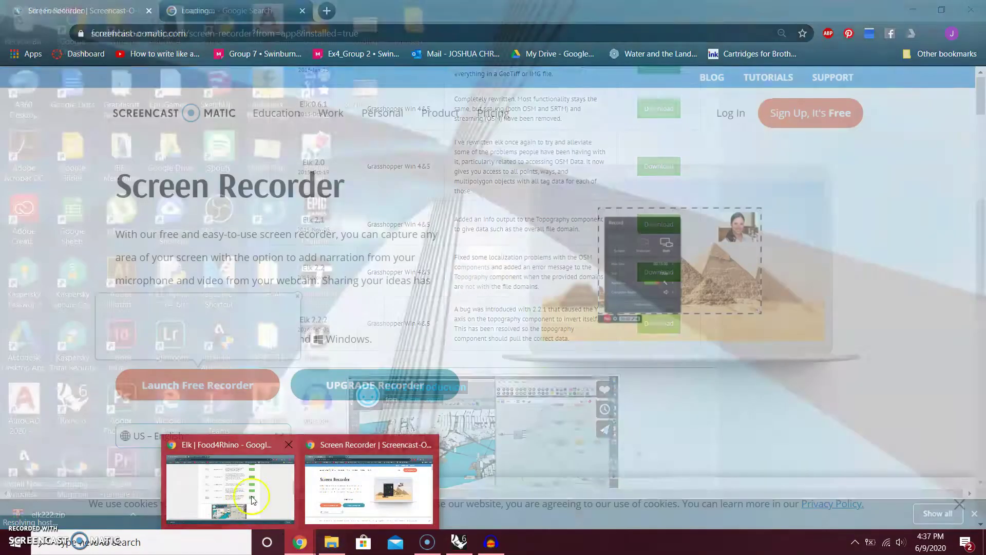
left_click(132, 514)
left_click(163, 476)
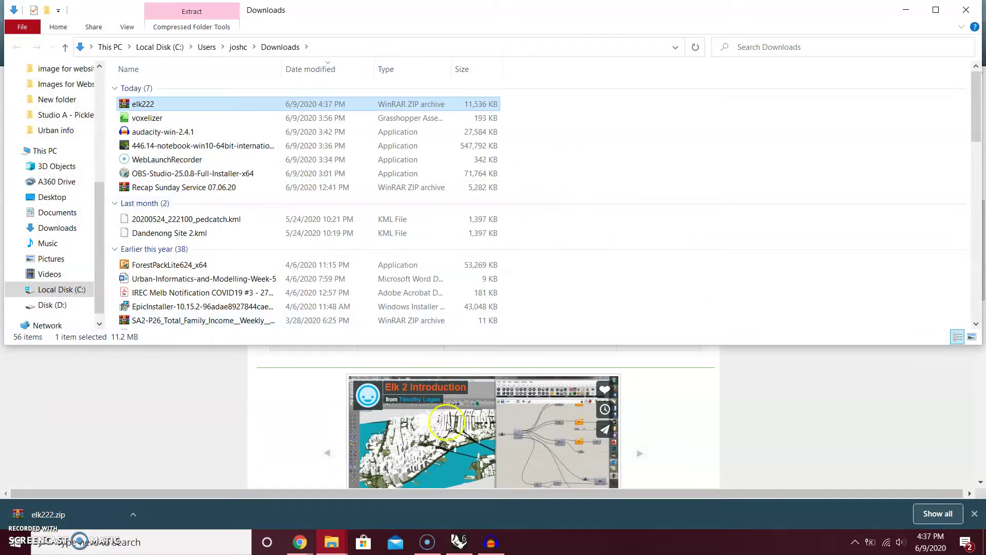
Copy the elk222 archive from Downloads into the Grasshopper Libraries folder.
left_click(332, 542)
mouse_move(428, 492)
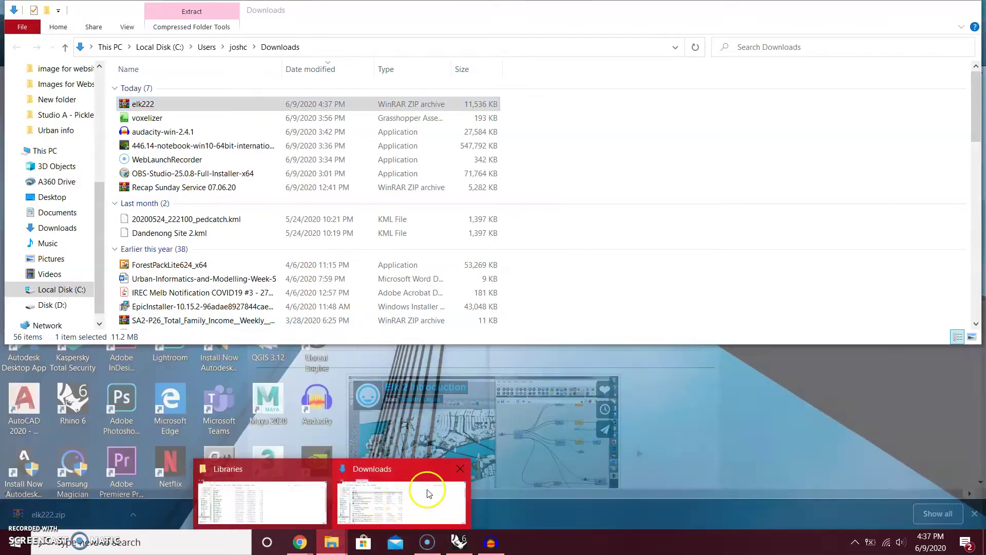
left_click(273, 489)
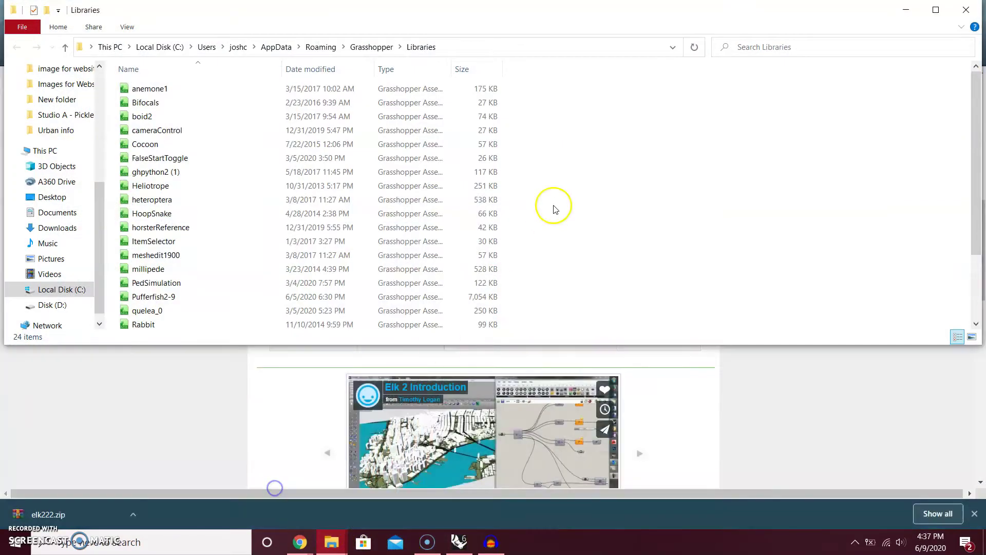
key("ctrl+v")
Extract the elk222 archive directly into the Libraries folder and delete the archive from that folder.
right_click(226, 155)
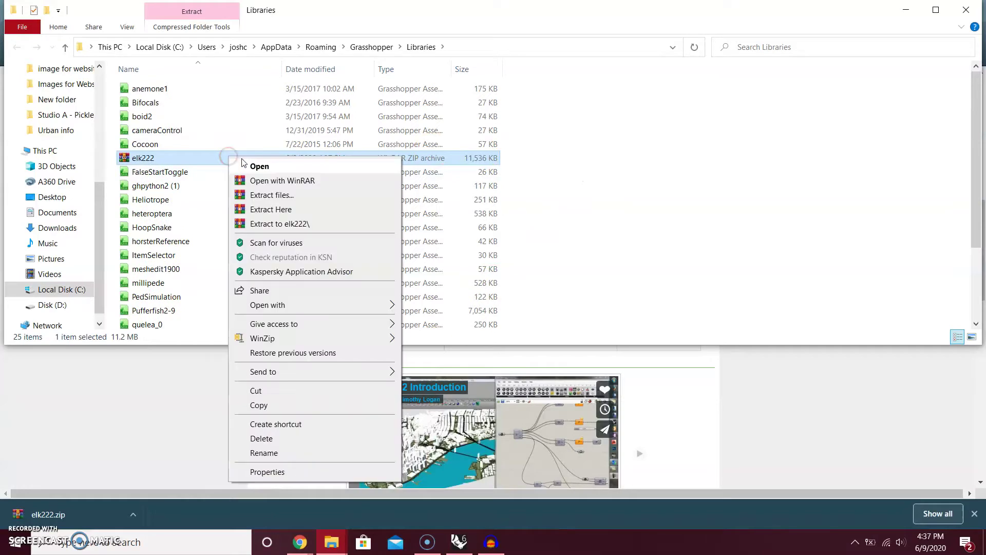
left_click(279, 212)
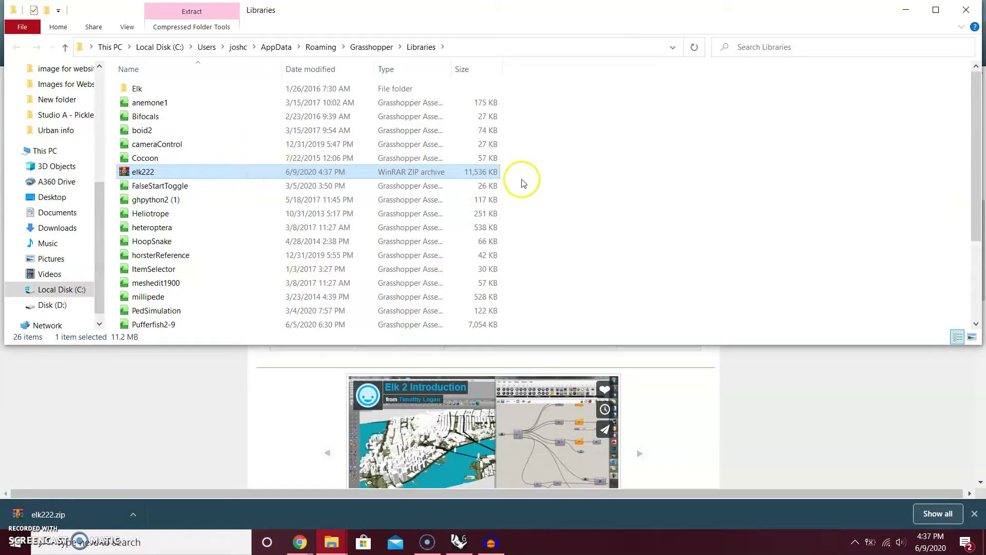
left_click(588, 168)
left_click(444, 173)
key("Delete")
Open the extracted Elk folder in Libraries and look through its component and DLL files.
scroll(347, 220, "down", 3)
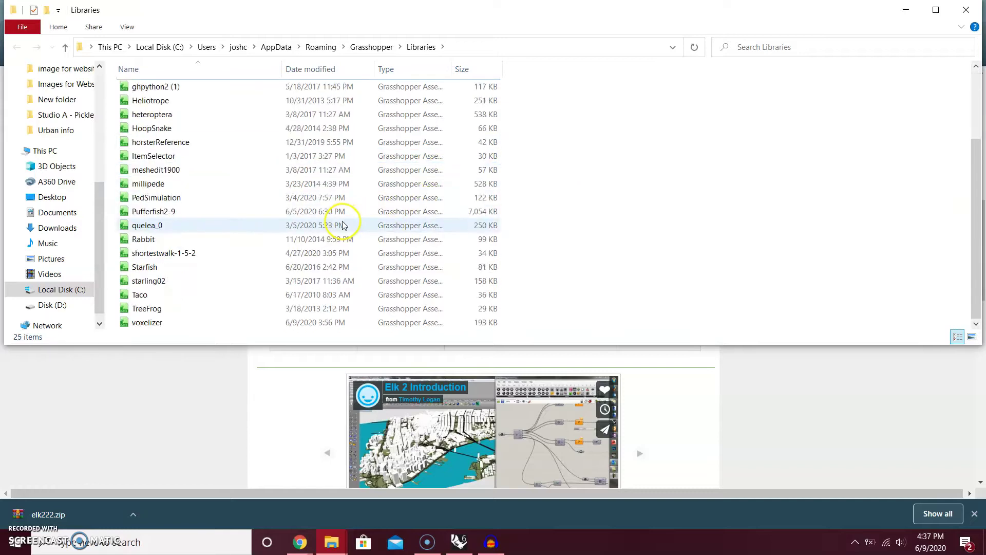
scroll(328, 213, "up", 3)
double_click(224, 90)
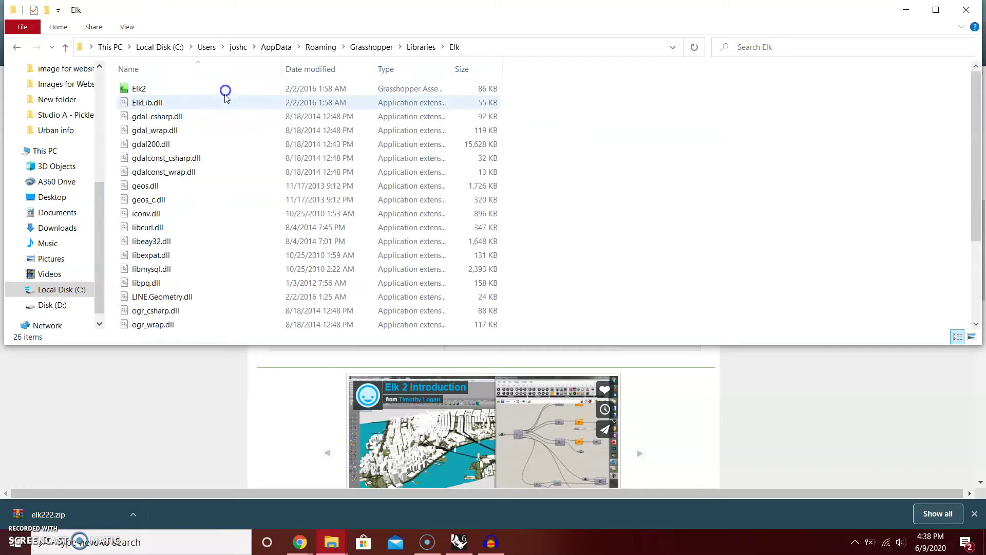
scroll(293, 87, "down", 3)
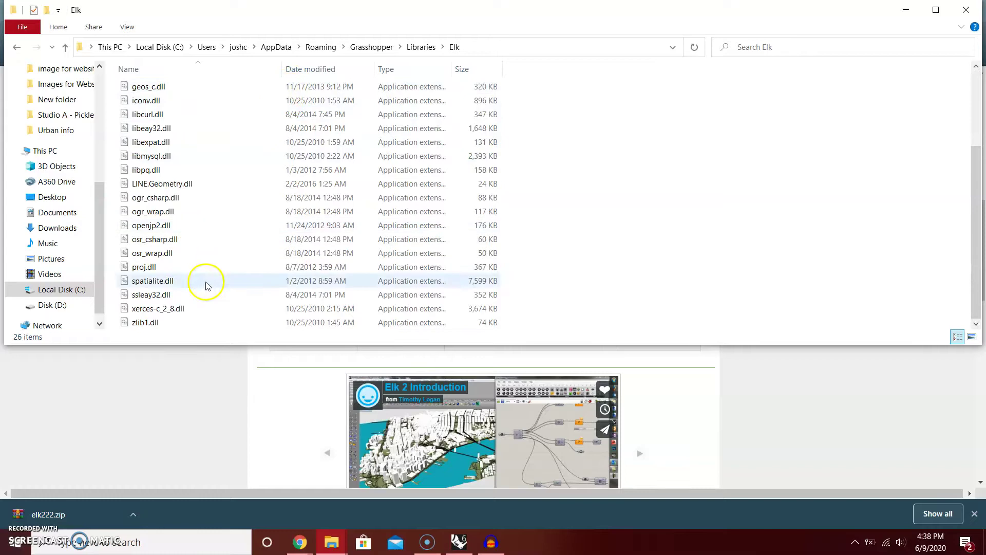
scroll(202, 325, "up", 1)
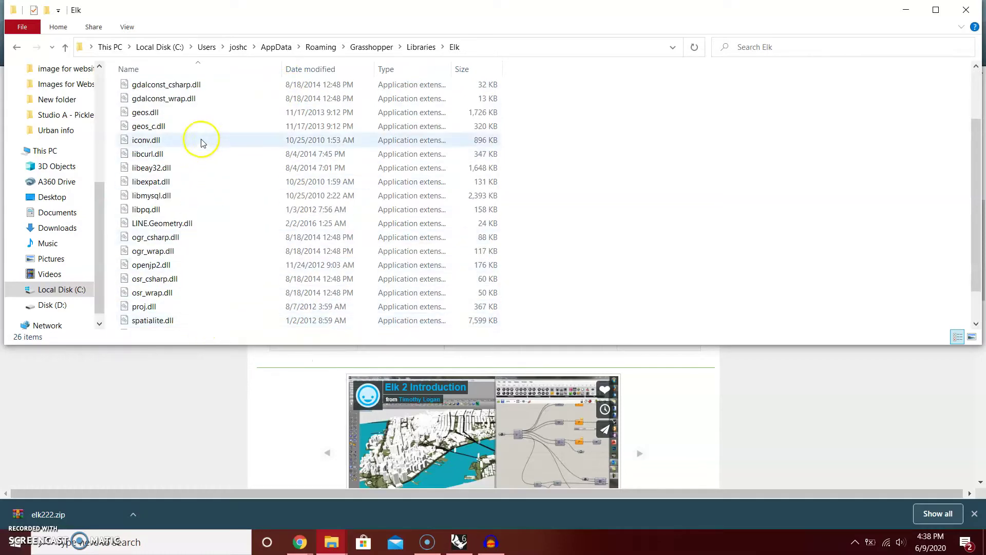
scroll(200, 95, "up", 2)
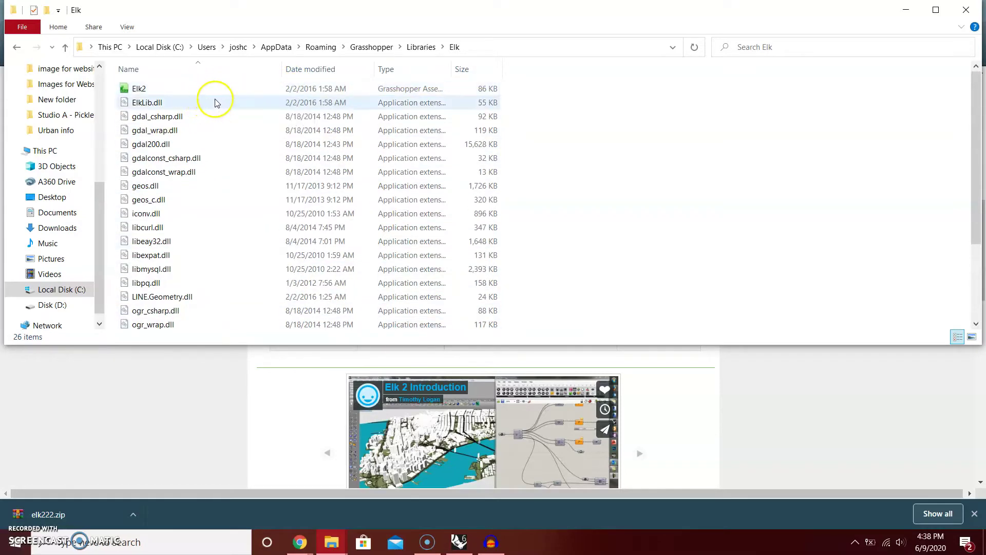
mouse_move(202, 111)
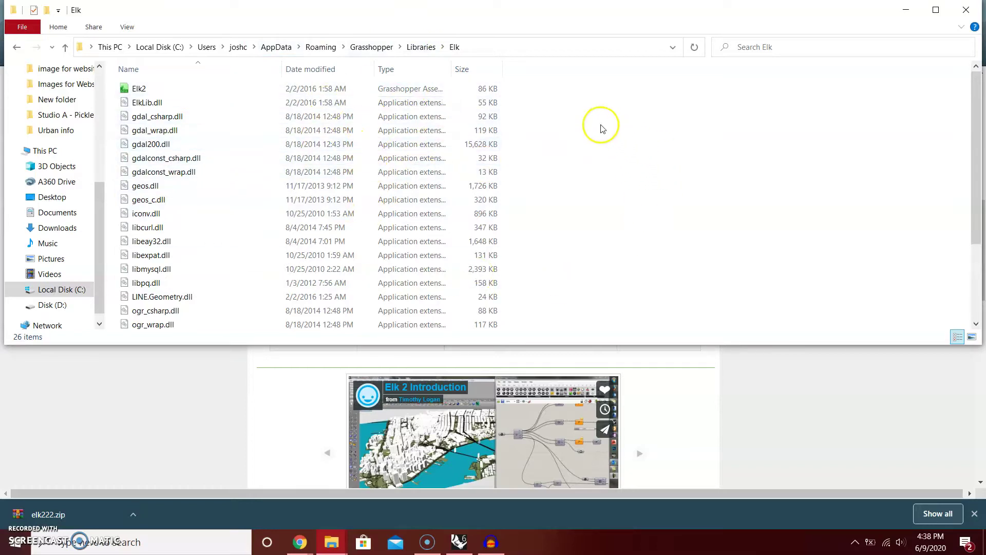
Close the Elk folder window, then close Grasshopper and Rhino without saving the untitled document.
left_click(966, 12)
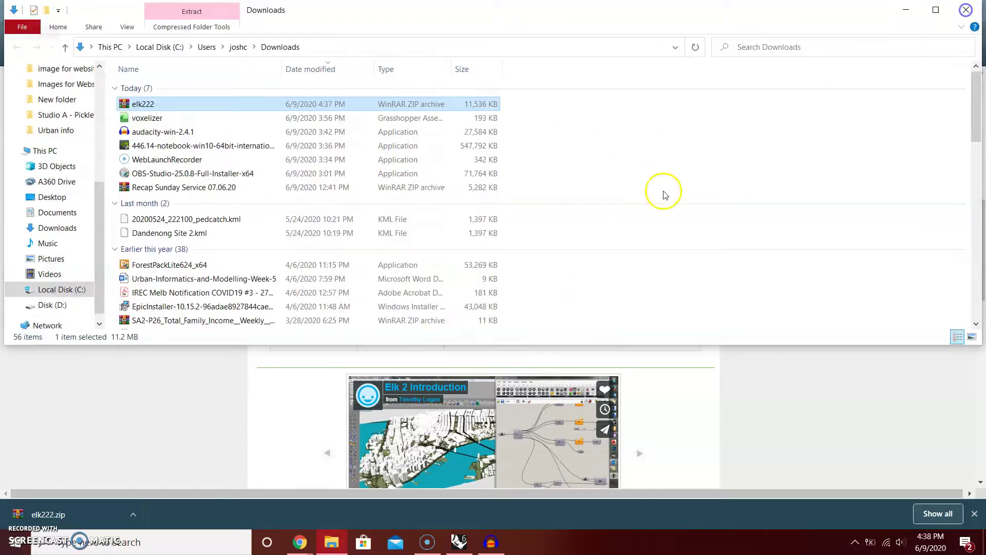
left_click(457, 540)
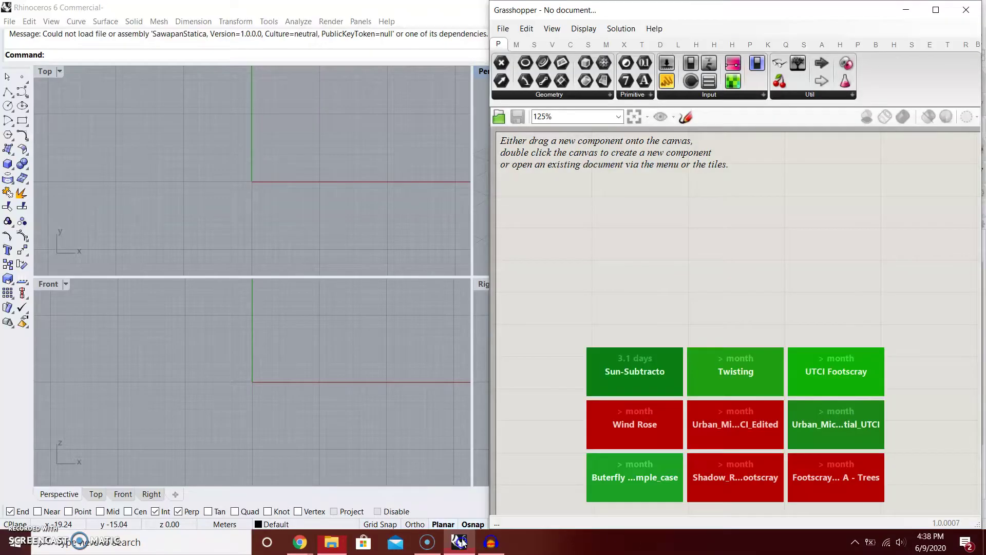
left_click(966, 10)
left_click(970, 7)
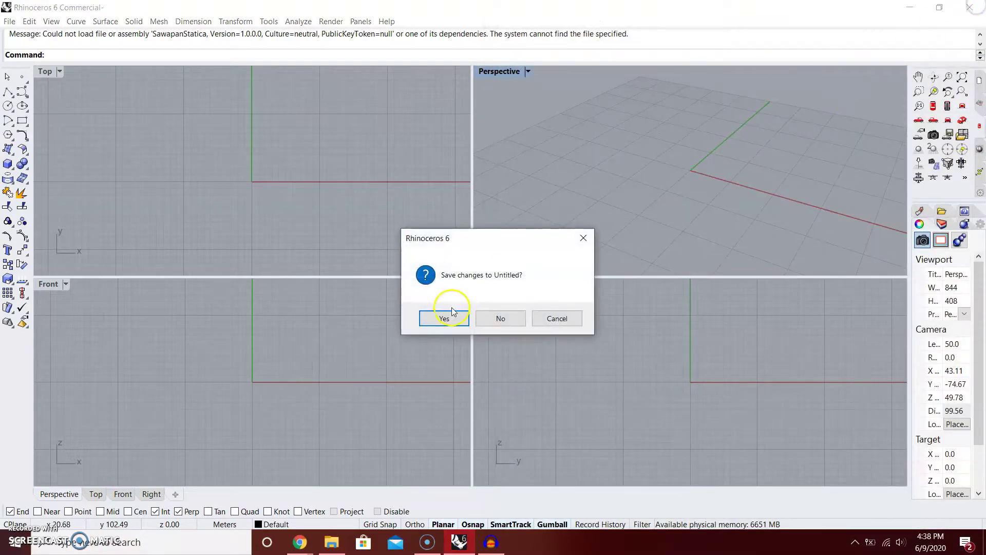
left_click(498, 318)
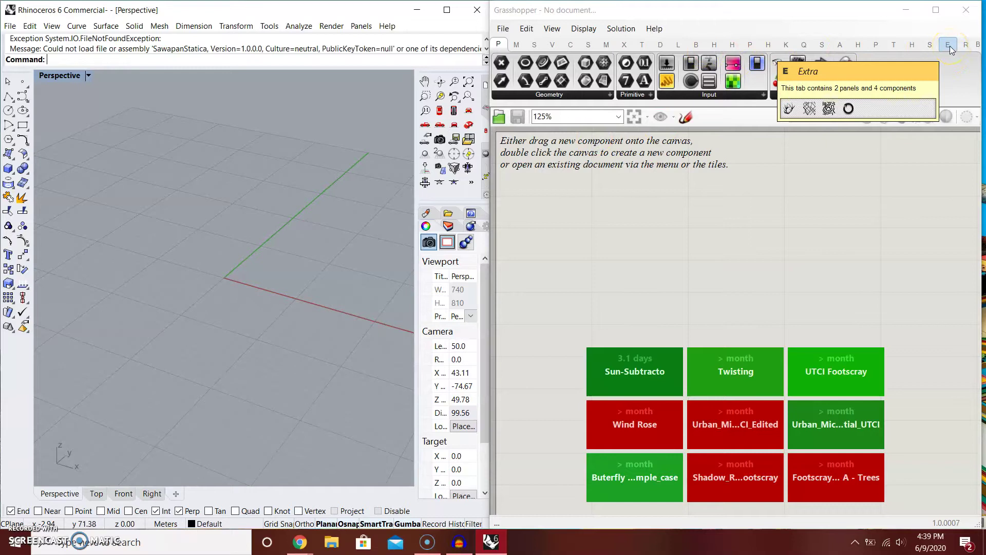
Set the reopened Rhino and Grasshopper windows side by side and show the Elk2 components in Grasshopper's Extra category.
left_click(961, 10)
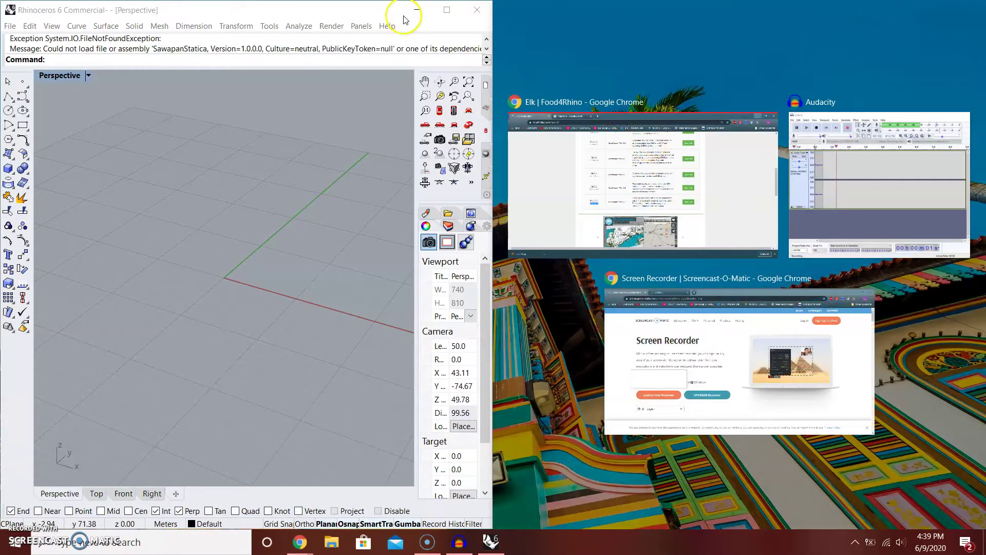
left_click(381, 9)
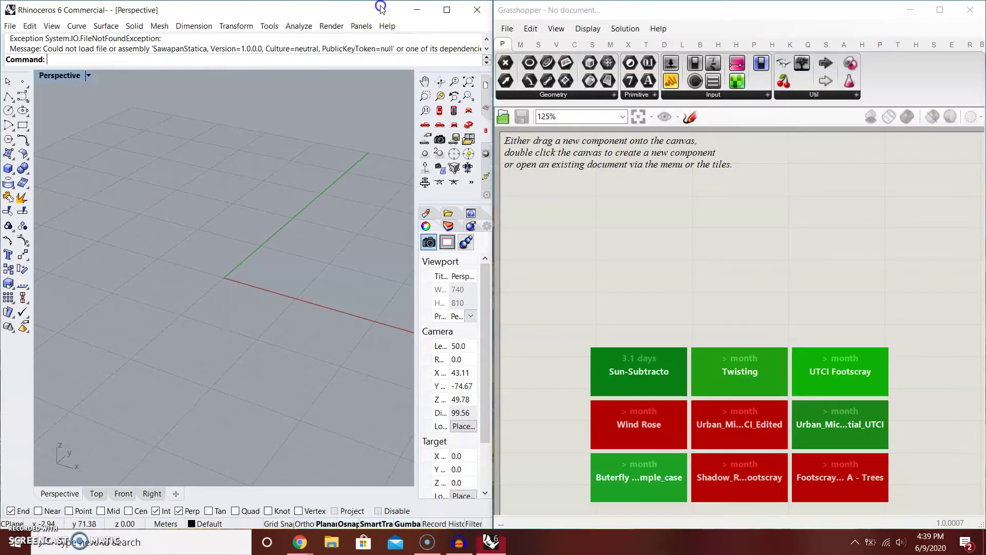
left_click(952, 45)
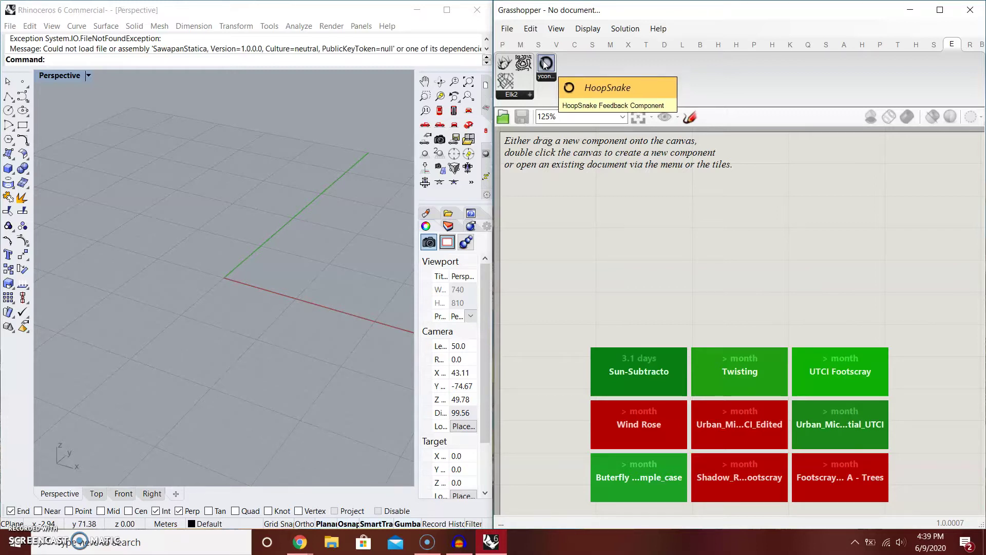
left_click(535, 95)
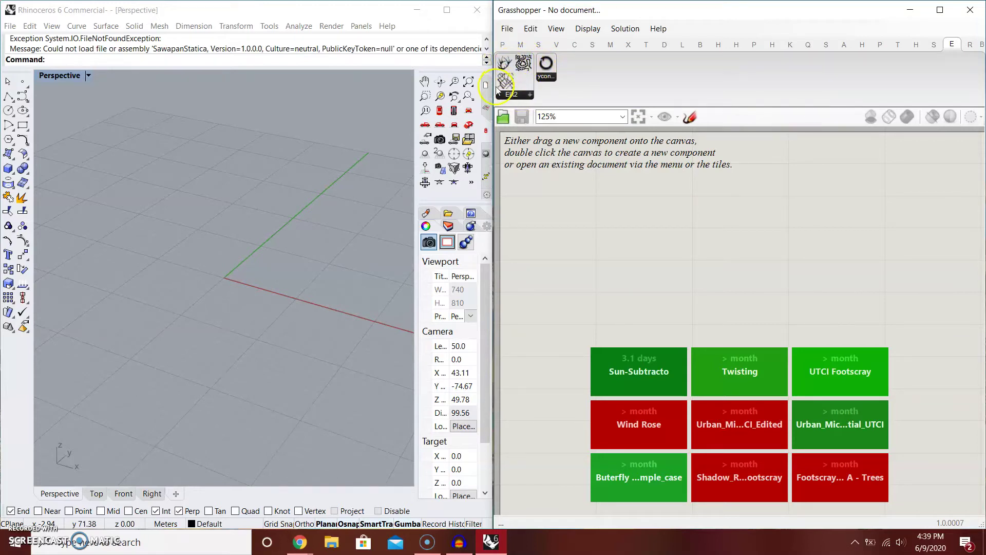
Place the Elk2 Location component on the Grasshopper canvas.
left_click_drag(514, 85, 639, 230)
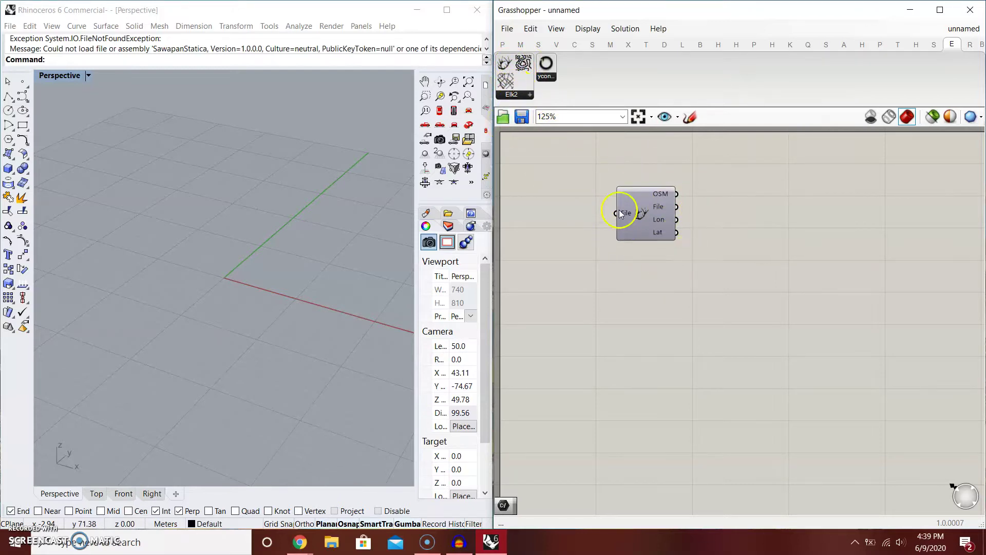
scroll(618, 210, "up", 3)
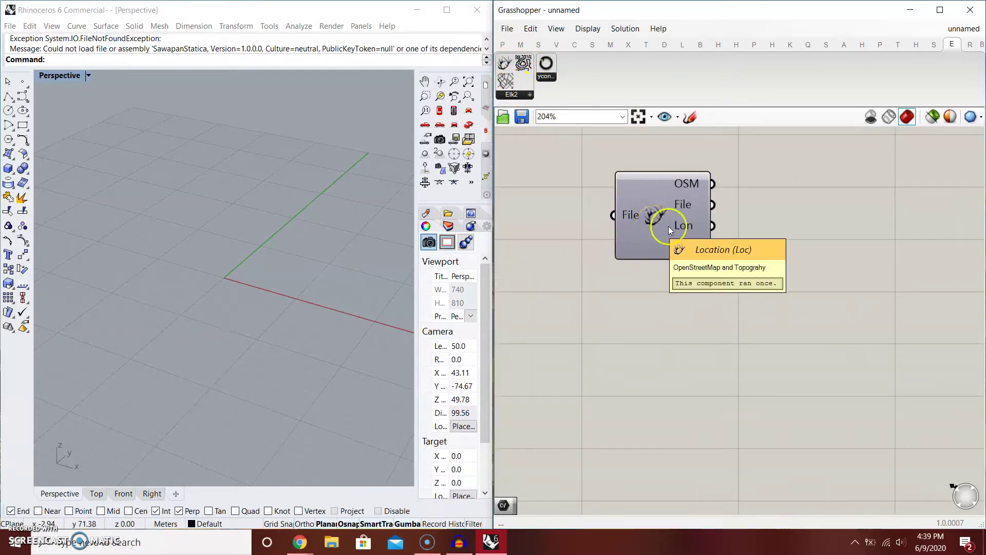
right_click_drag(763, 224, 791, 245)
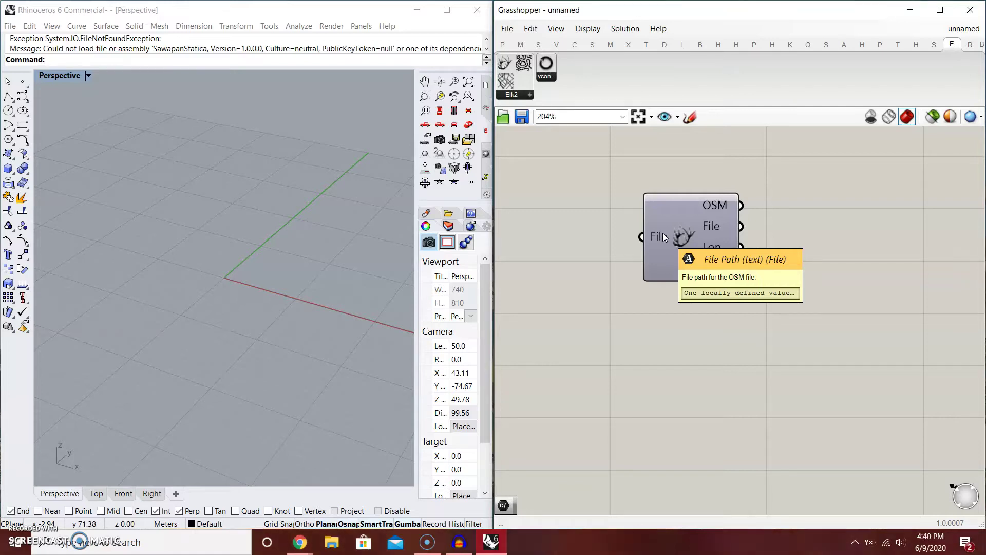
left_click(594, 225)
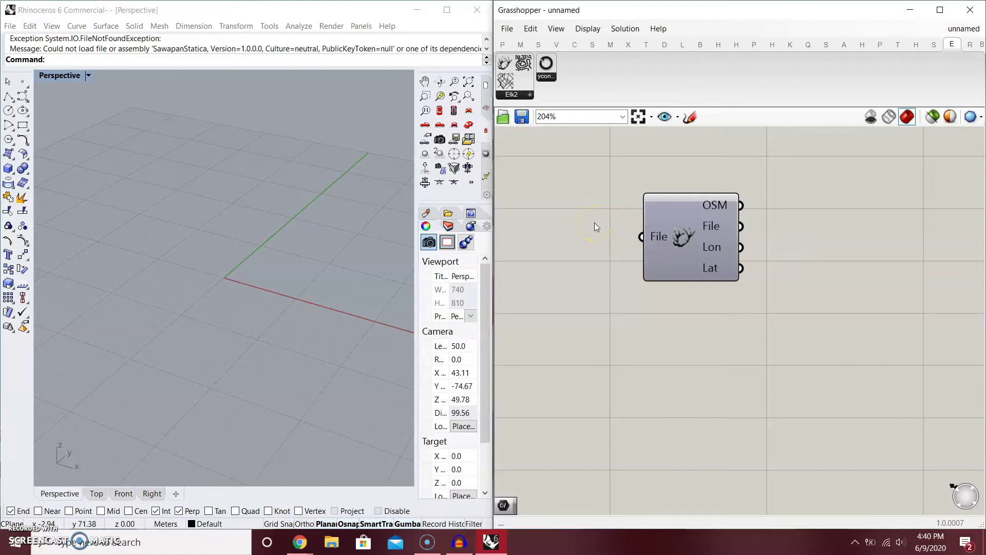
Add a File Path parameter beside the Location component and connect it to the component's File input.
scroll(568, 240, "down", 3)
right_click_drag(562, 235, 643, 285)
scroll(633, 269, "up", 2)
right_click(628, 252)
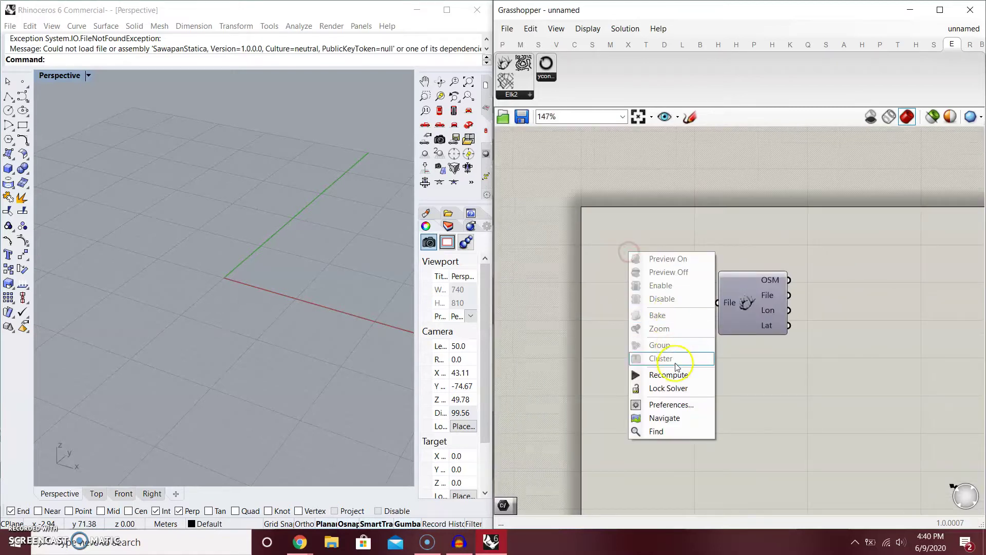
left_click(638, 220)
left_click(644, 252)
double_click(644, 253)
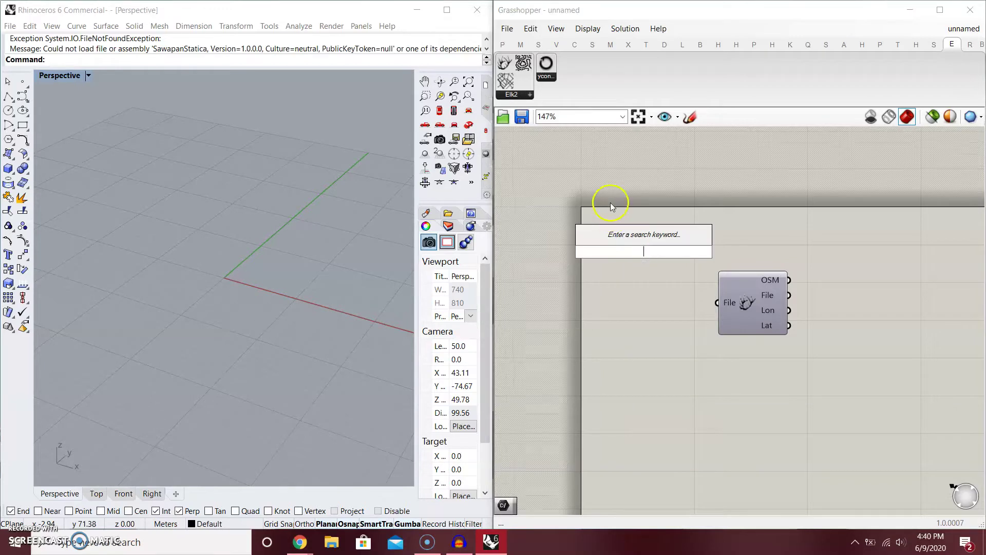
type("file")
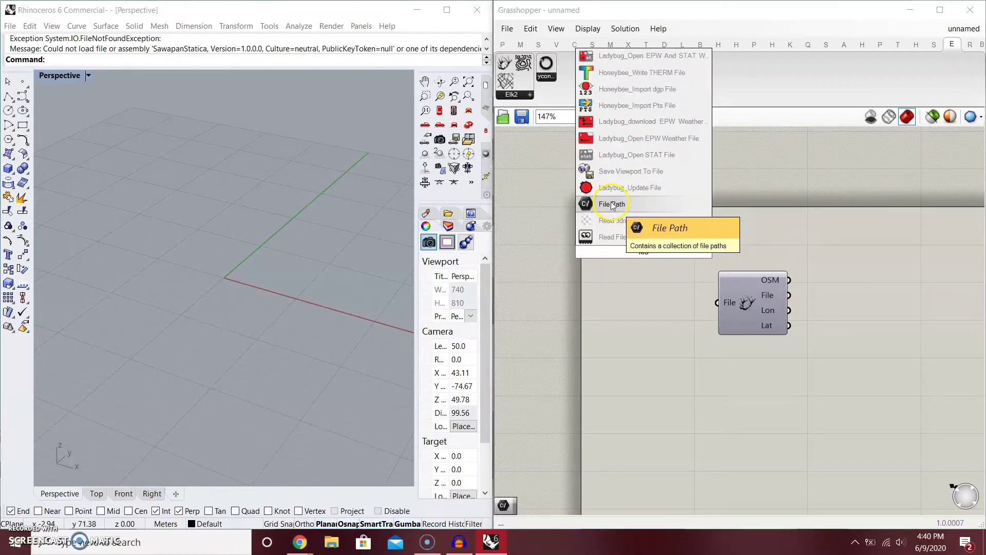
left_click(611, 203)
left_click_drag(645, 250, 718, 303)
Assign the existing file Dandenong.osm from the Assignment 2 Resources folder to the File Path parameter.
right_click(625, 277)
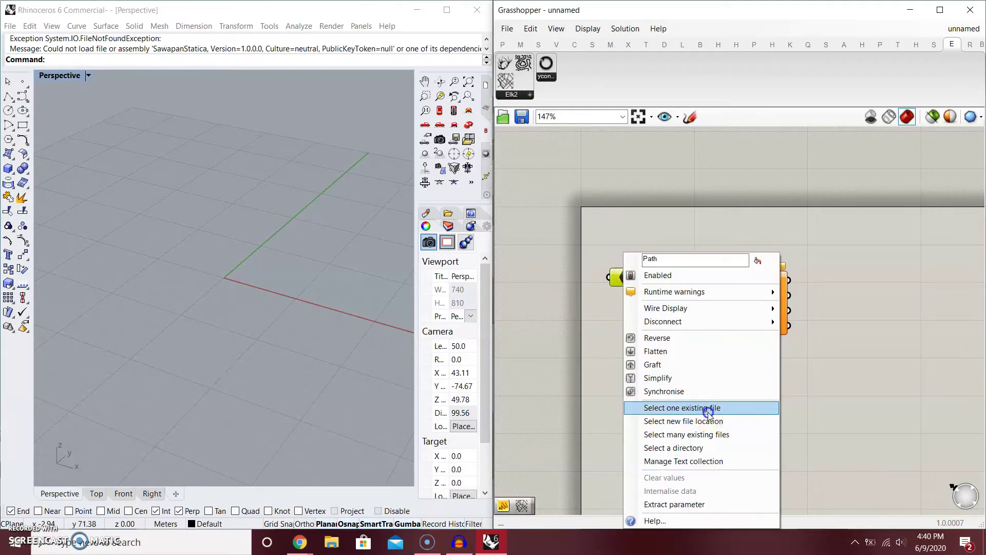
left_click(707, 411)
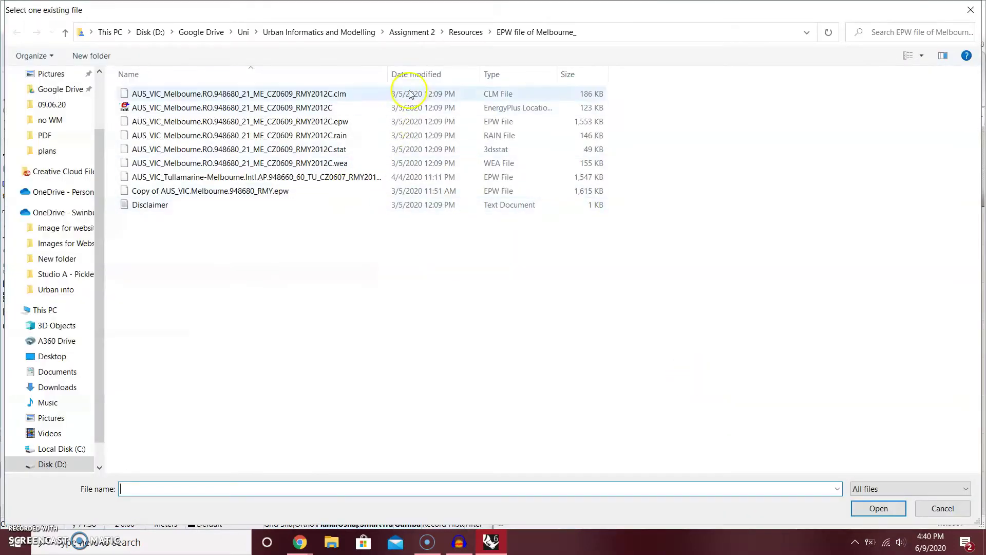
left_click(464, 33)
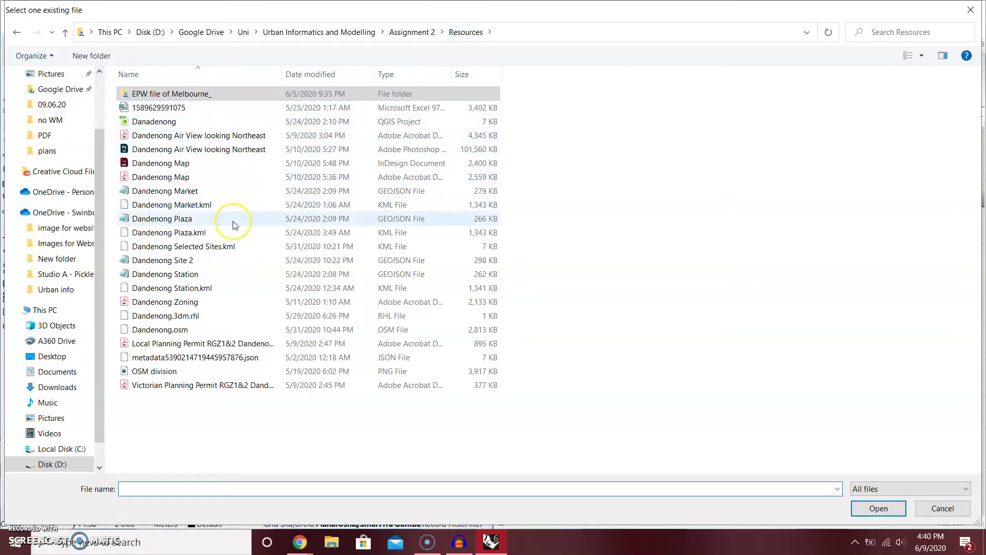
left_click(194, 330)
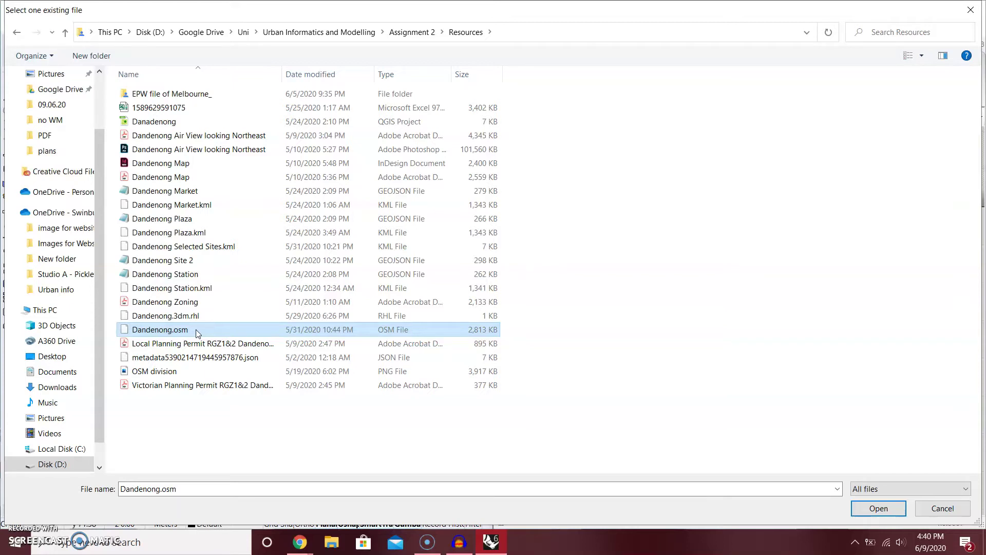
double_click(197, 334)
Move the Location component closer to the File Path parameter and line it up so their wire runs straight.
scroll(339, 303, "down", 6)
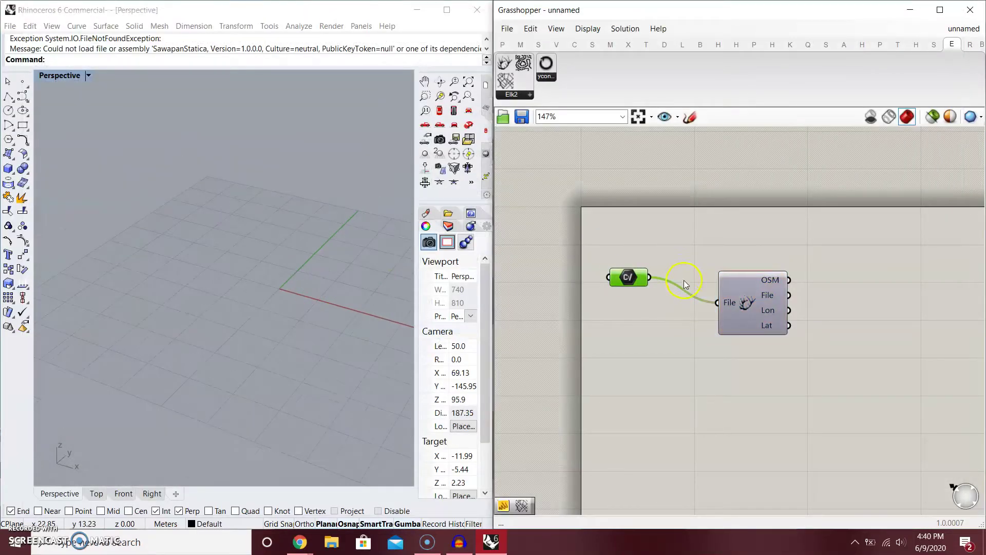
scroll(675, 284, "down", 4)
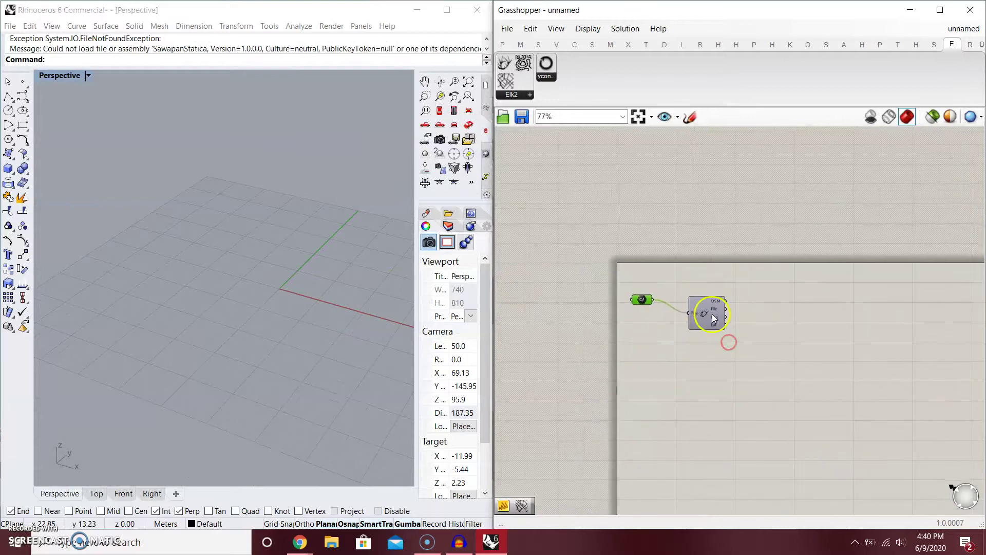
left_click_drag(713, 318, 697, 299)
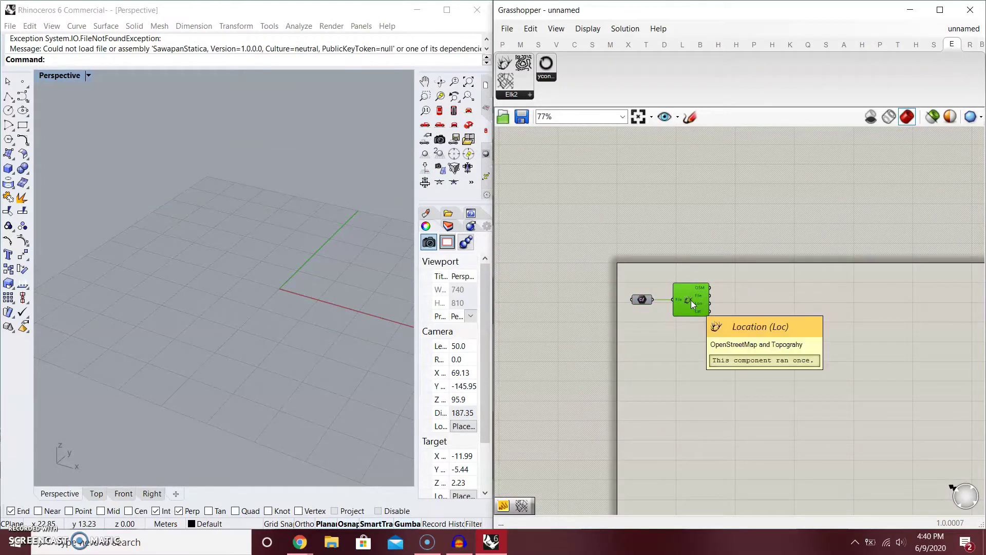
Examine the Location component's OSM, File, longitude and latitude outputs.
scroll(726, 288, "up", 6)
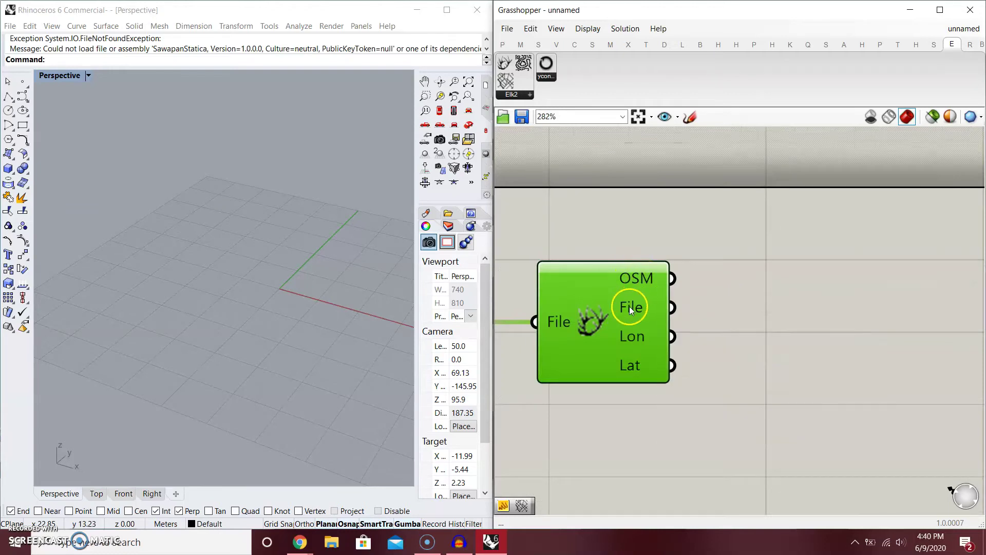
mouse_move(643, 272)
mouse_move(629, 332)
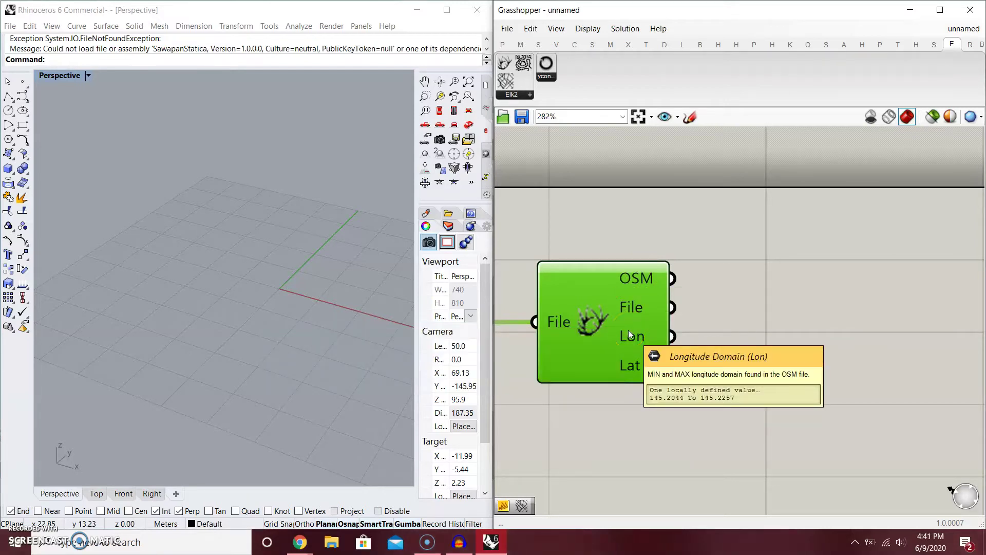
mouse_move(633, 360)
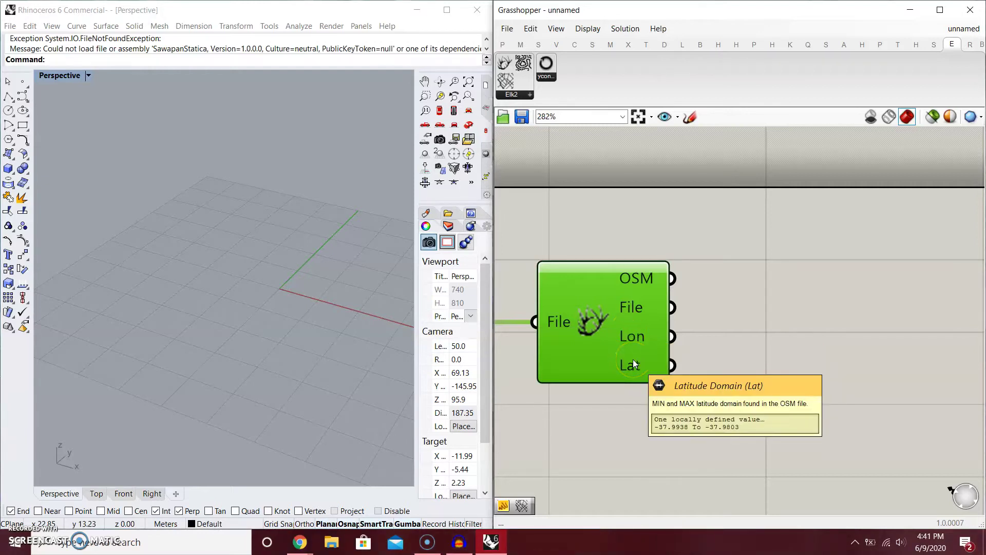
scroll(633, 359, "down", 1)
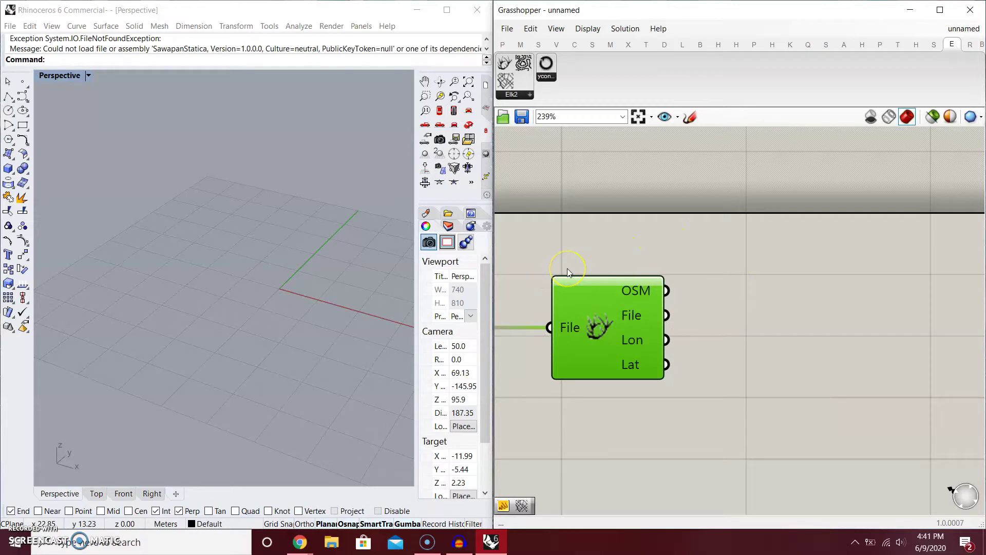
scroll(570, 272, "down", 1)
right_click_drag(569, 272, 618, 249)
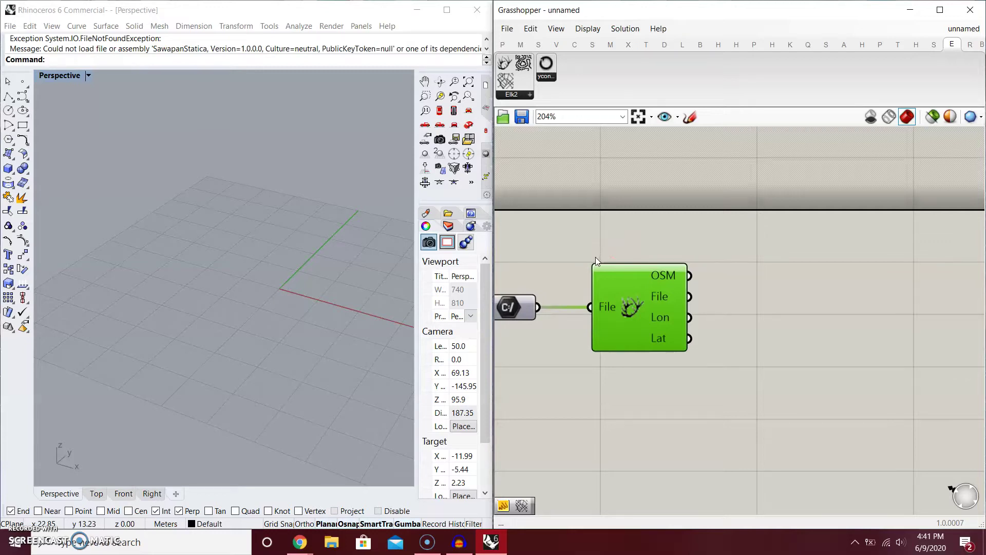
scroll(596, 260, "down", 1)
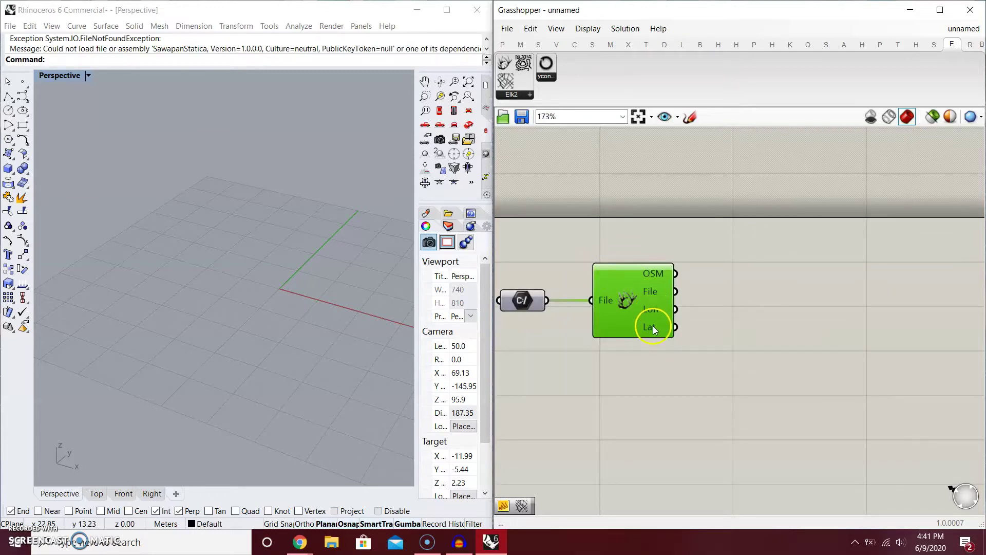
scroll(625, 332, "down", 2)
left_click_drag(621, 336, 616, 318)
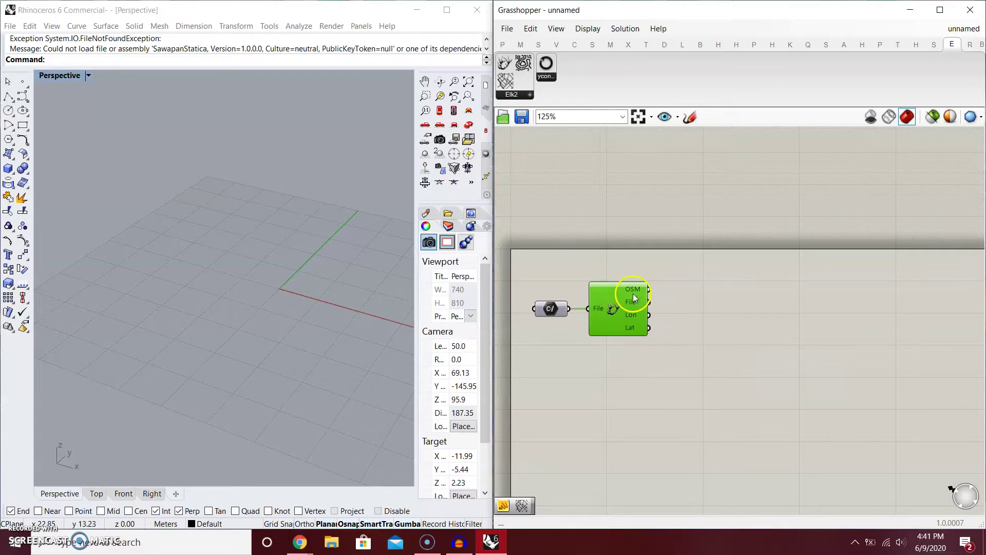
left_click(645, 281)
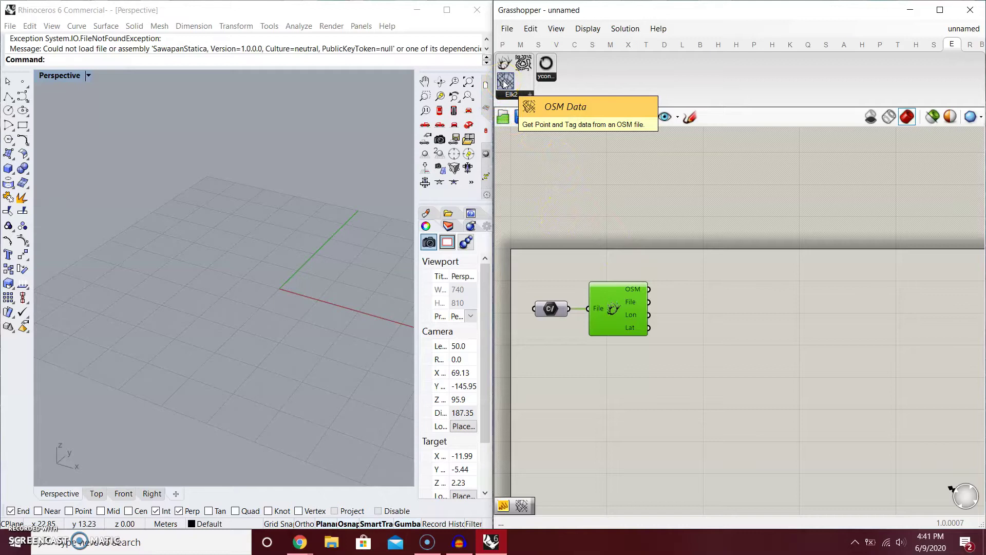
left_click(274, 261)
scroll(273, 257, "down", 10)
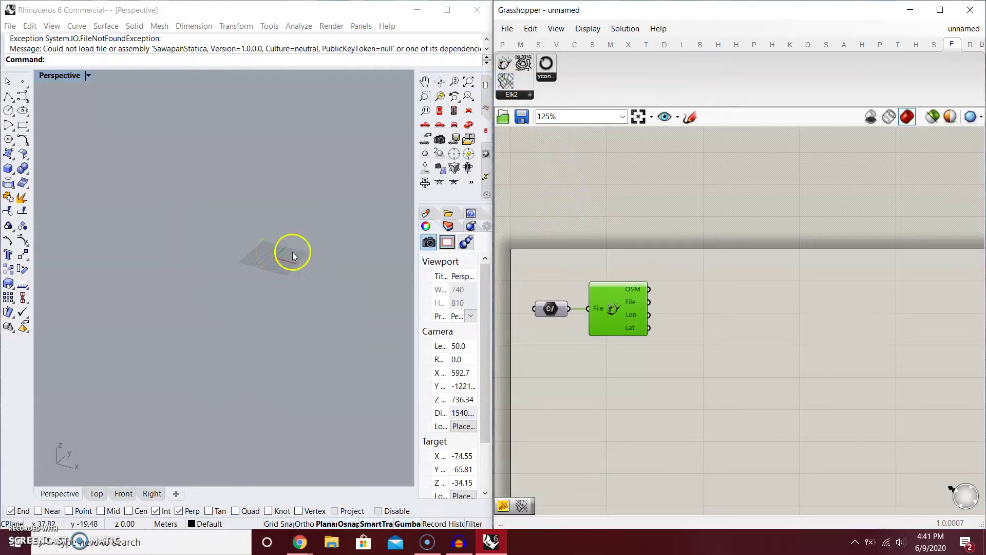
right_click_drag(292, 252, 315, 251)
scroll(260, 244, "up", 8)
scroll(260, 245, "down", 2)
scroll(311, 251, "down", 8)
scroll(325, 166, "down", 5)
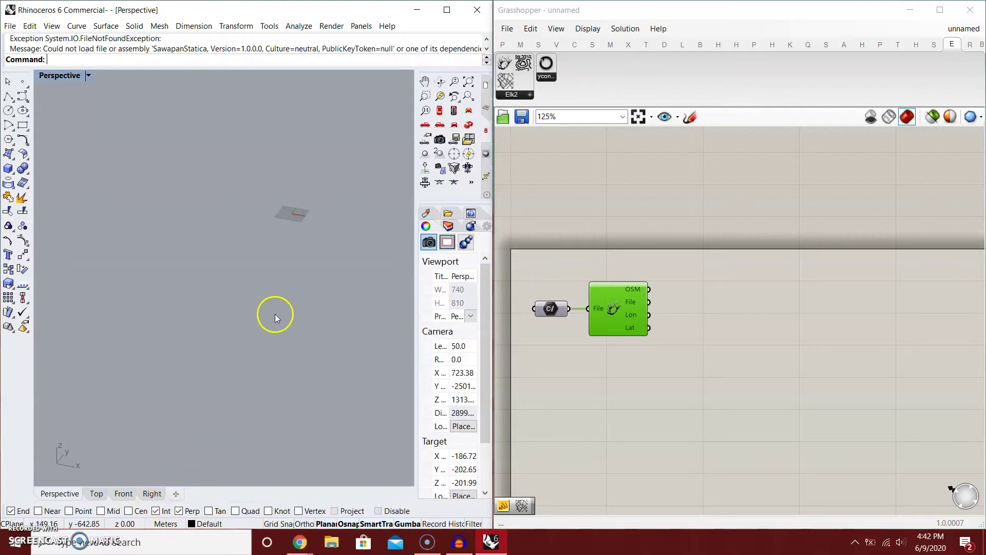
right_click_drag(287, 289, 270, 309, "shift")
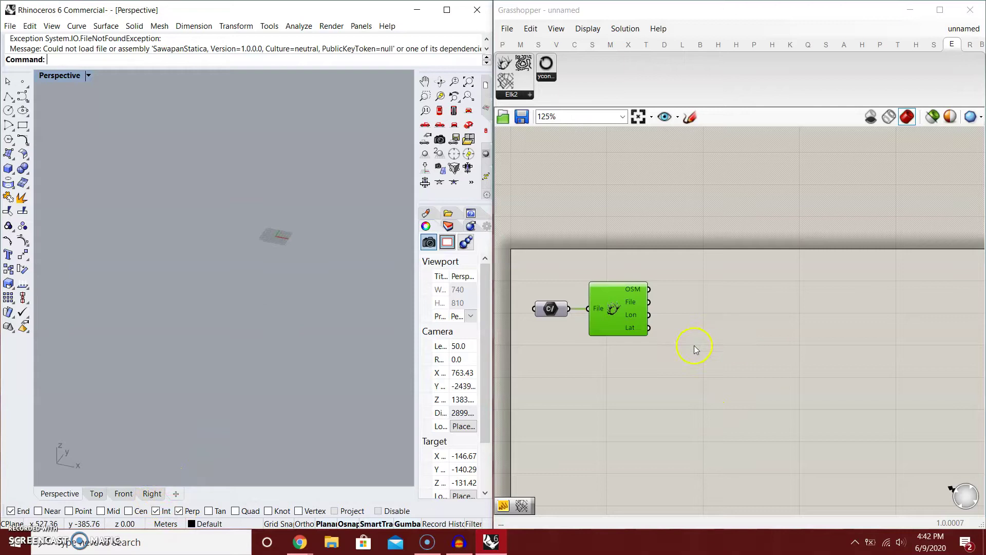
Deselect the Location component and place the Elk2 OSM Data component beside its outputs.
left_click(630, 309)
left_click(634, 269)
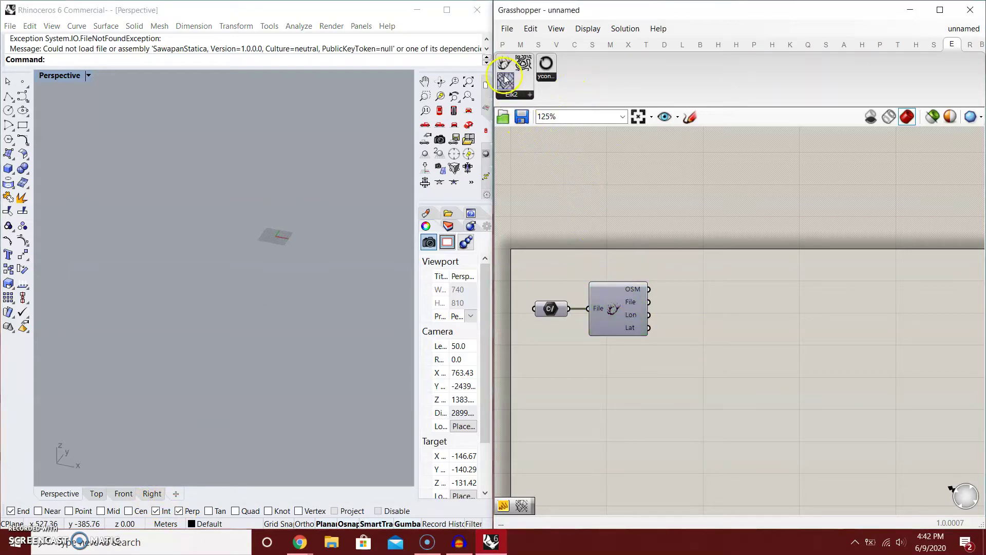
left_click_drag(505, 79, 717, 297)
scroll(717, 297, "up", 2)
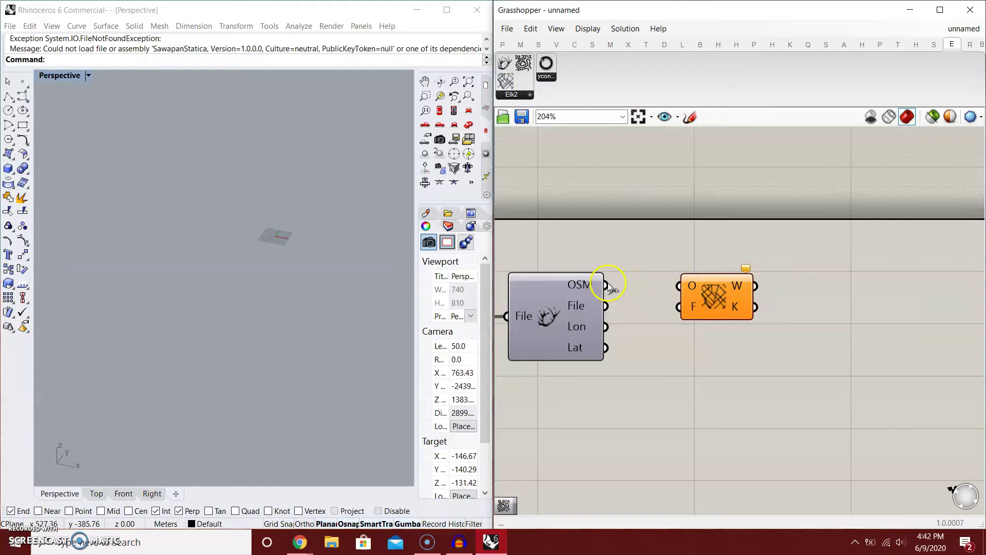
Connect the Location component's OSM and File outputs to the O and F inputs of the OSM Data component.
left_click_drag(606, 285, 696, 287)
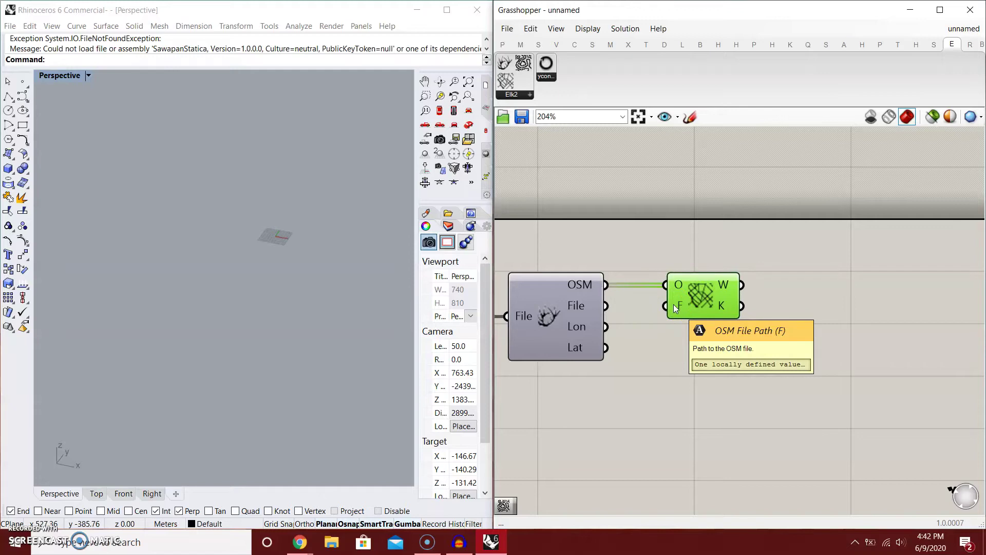
left_click_drag(607, 305, 662, 308)
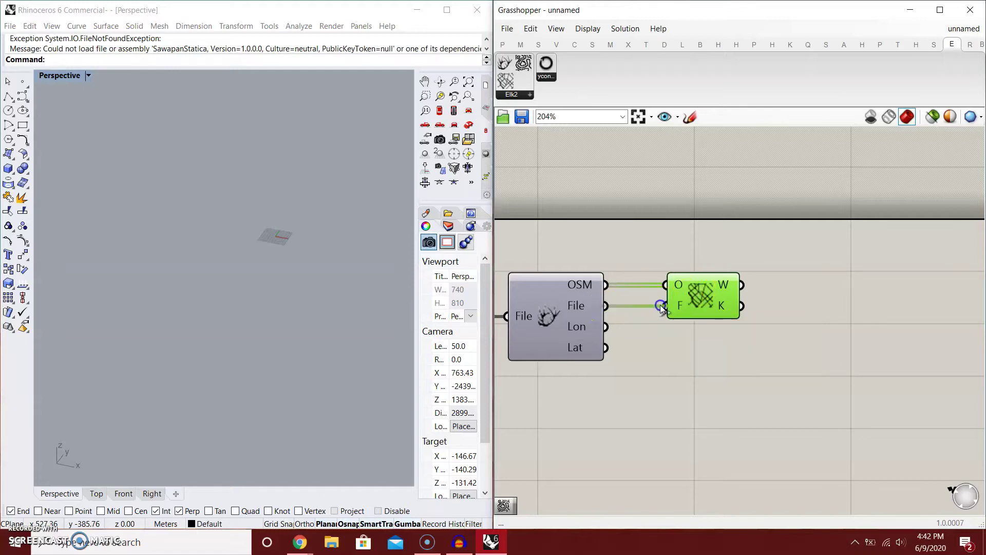
Examine the building points generated from the OSM file in the Perspective view from several angles and distances.
right_click_drag(304, 295, 264, 276)
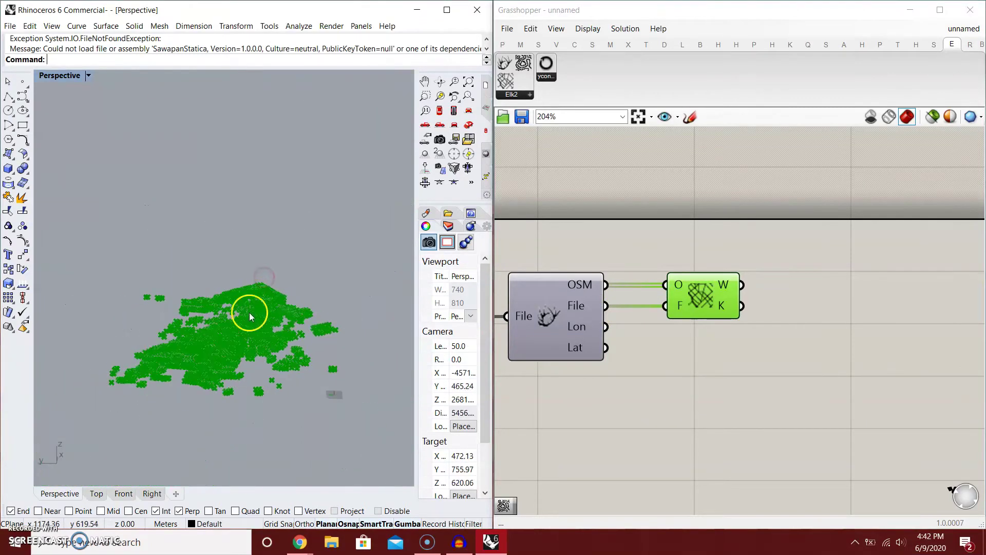
right_click_drag(251, 316, 263, 265)
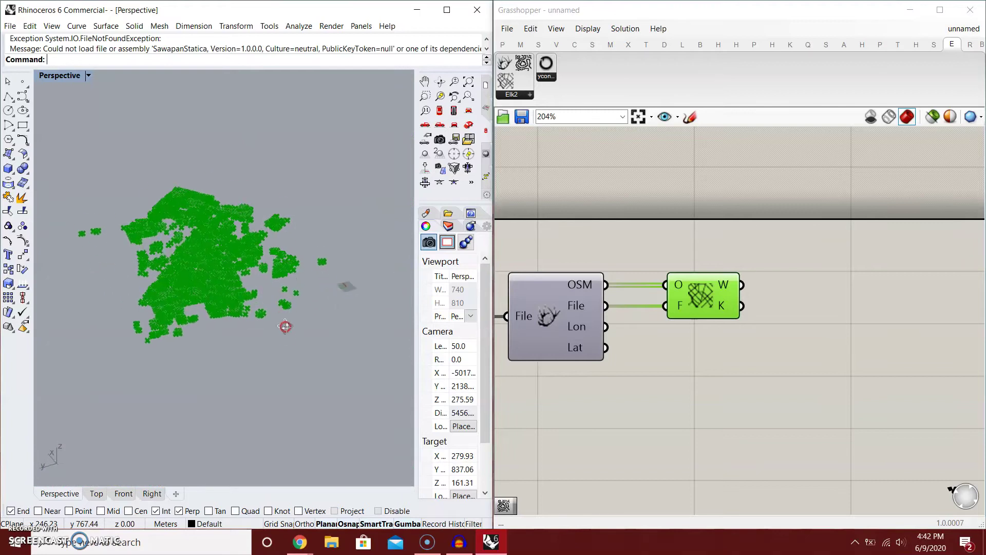
right_click_drag(285, 327, 237, 295)
scroll(252, 287, "up", 5)
scroll(245, 288, "down", 3)
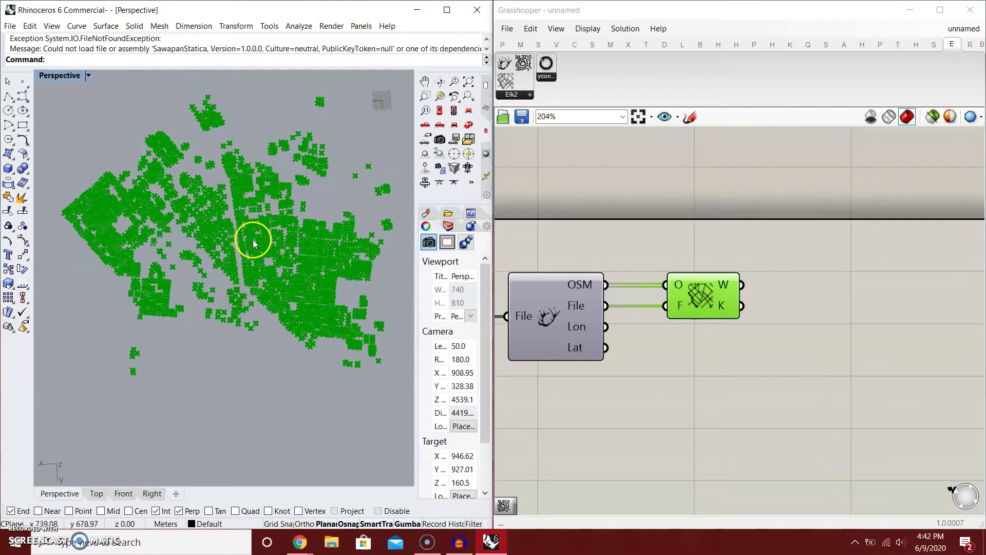
right_click_drag(280, 181, 180, 312)
scroll(238, 324, "up", 2)
scroll(237, 323, "up", 4)
scroll(241, 320, "down", 2)
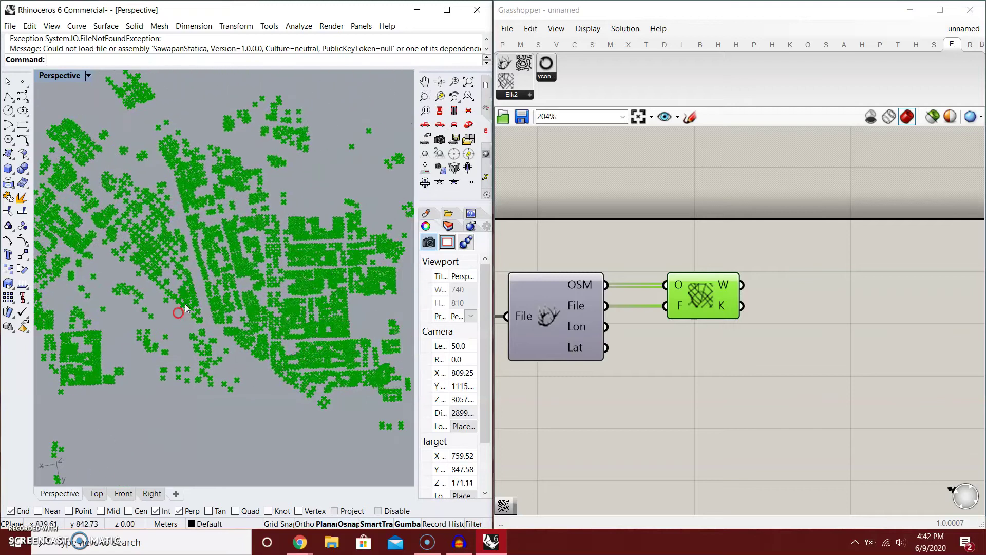
right_click_drag(250, 279, 333, 306)
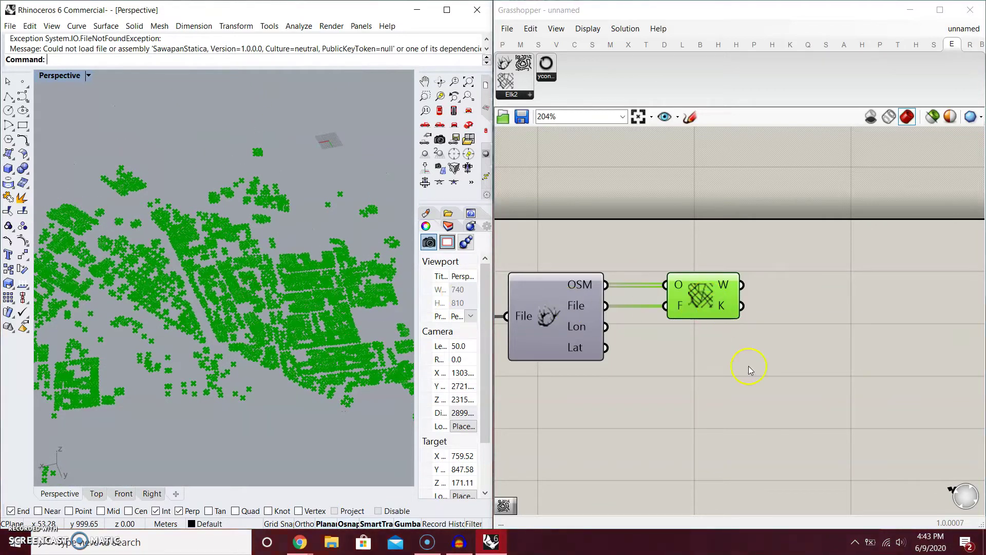
right_click(706, 297)
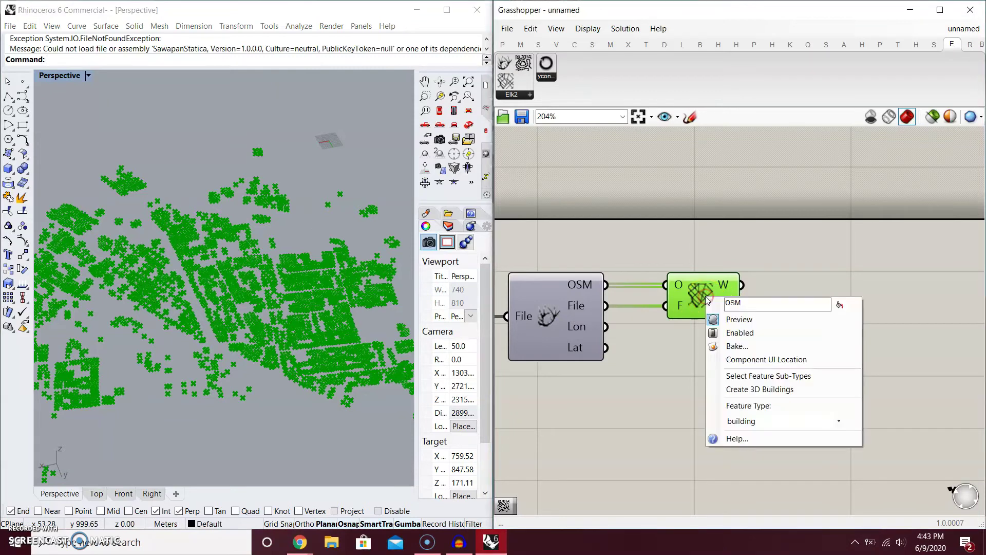
left_click(711, 248)
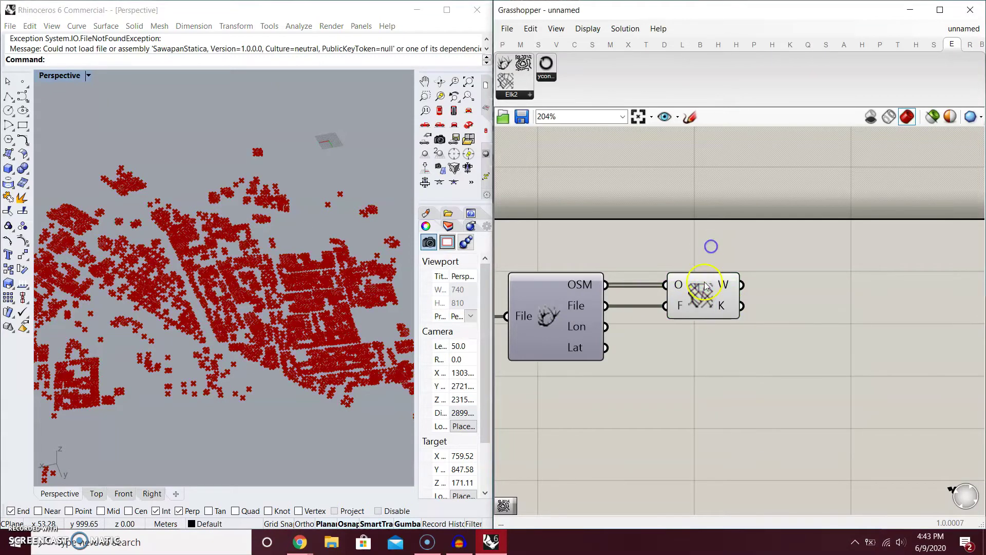
right_click(697, 295)
left_click(729, 264)
right_click(725, 285)
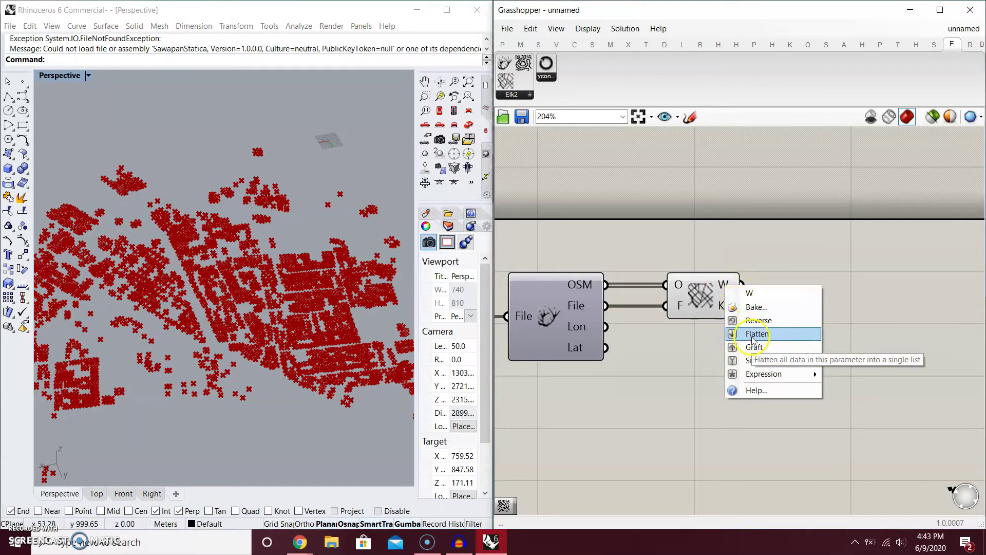
mouse_move(745, 372)
left_click(744, 249)
Turn on Create 3D Buildings for the OSM Data component with the building feature type.
scroll(744, 249, "up", 5)
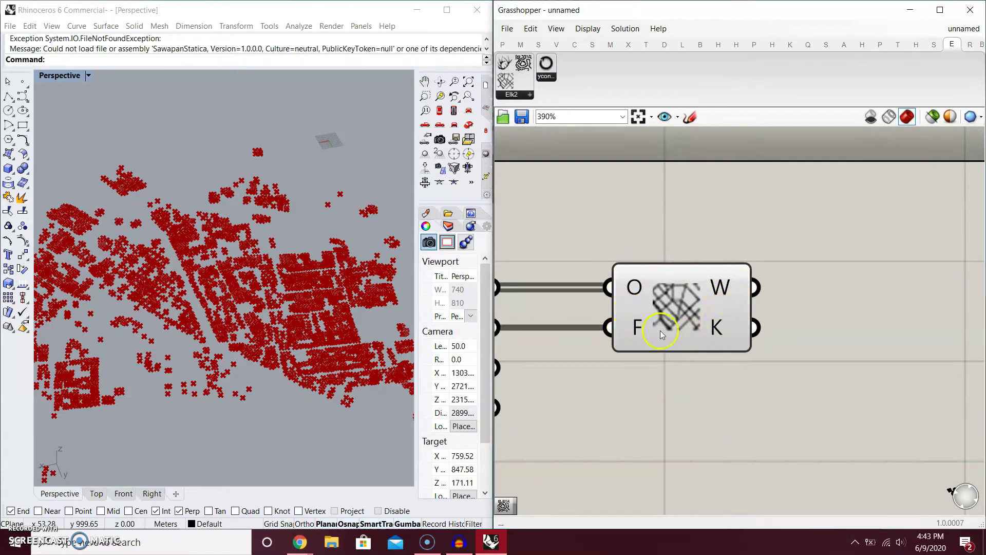
right_click(680, 294)
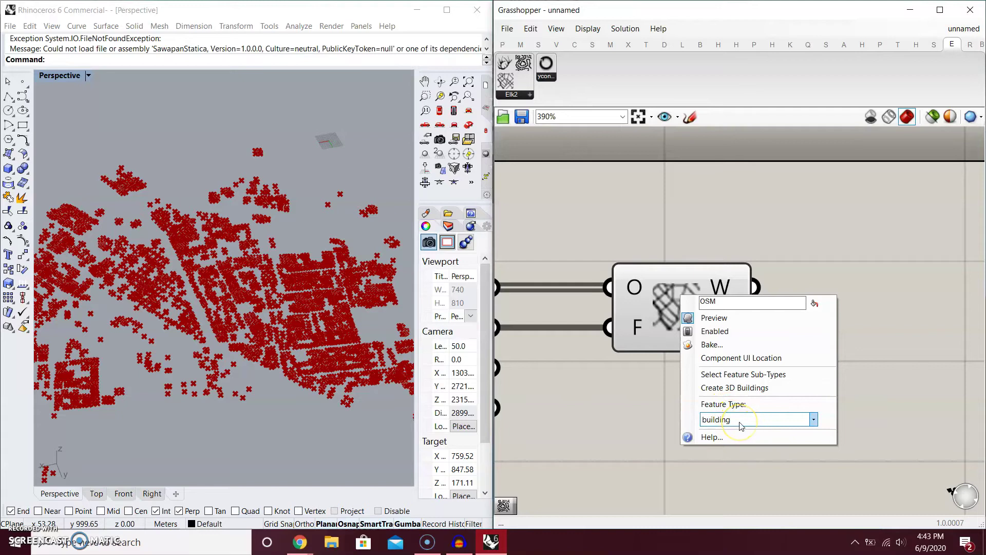
left_click(743, 393)
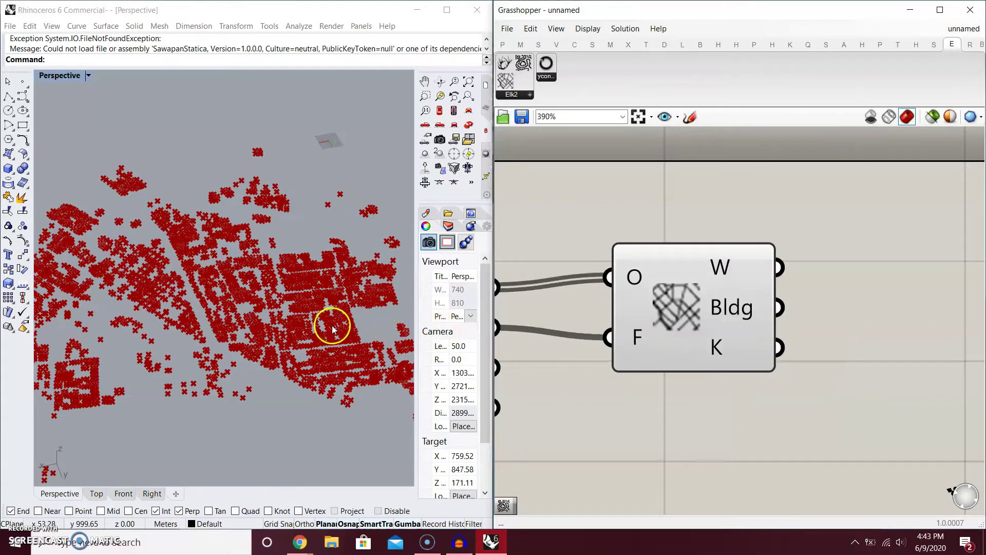
Inspect the 3D building volumes in the Perspective view from different angles and up close.
right_click_drag(296, 354, 247, 219)
scroll(276, 262, "up", 4)
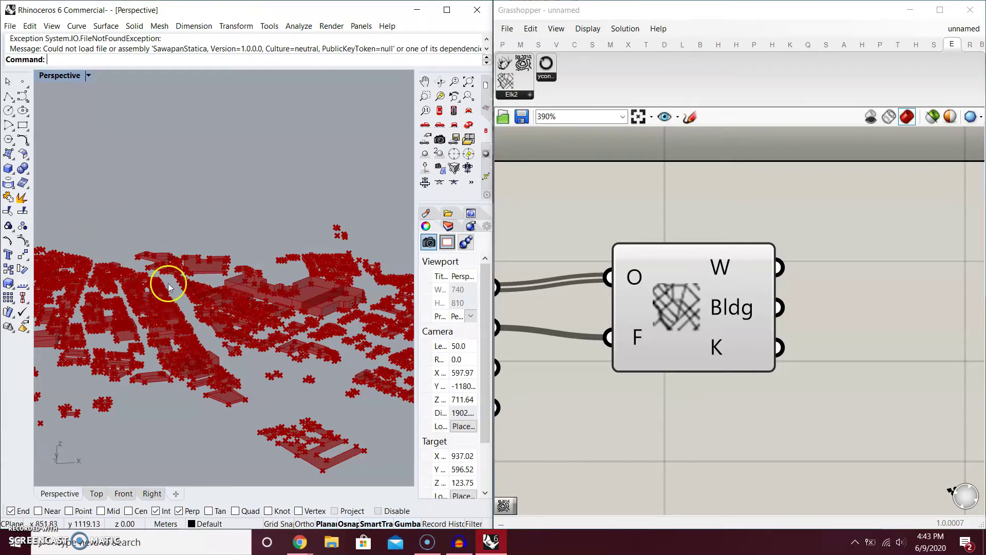
right_click_drag(167, 282, 245, 385)
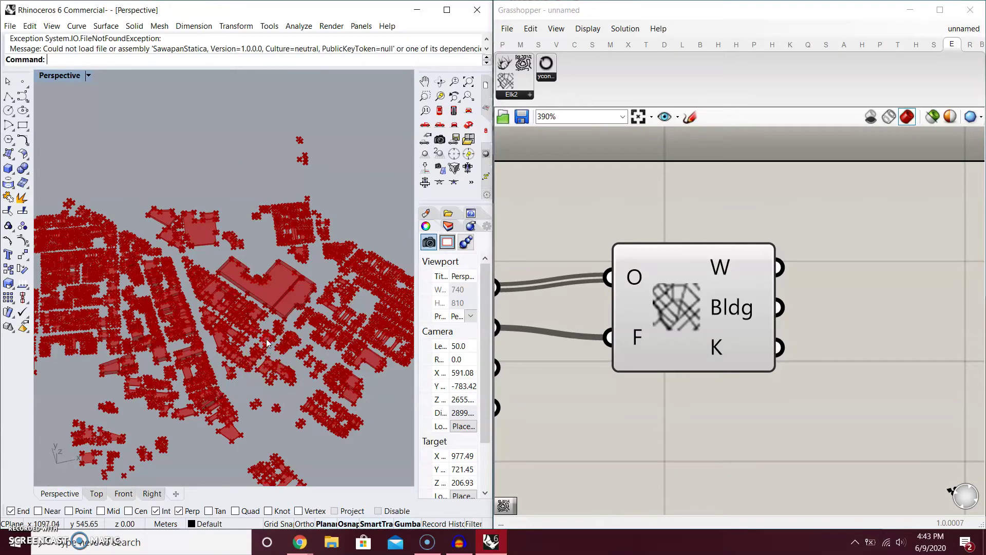
right_click_drag(267, 343, 266, 308)
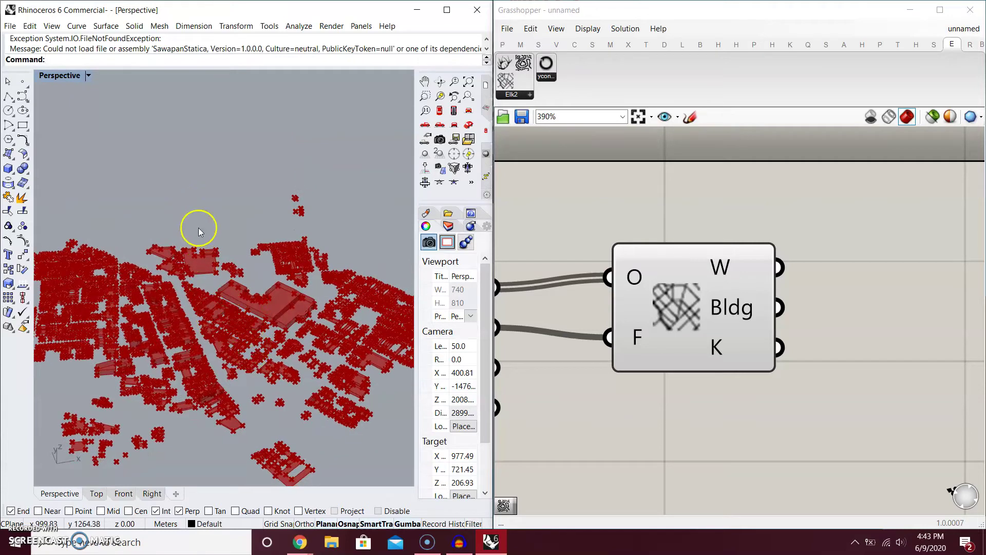
right_click_drag(199, 231, 244, 352)
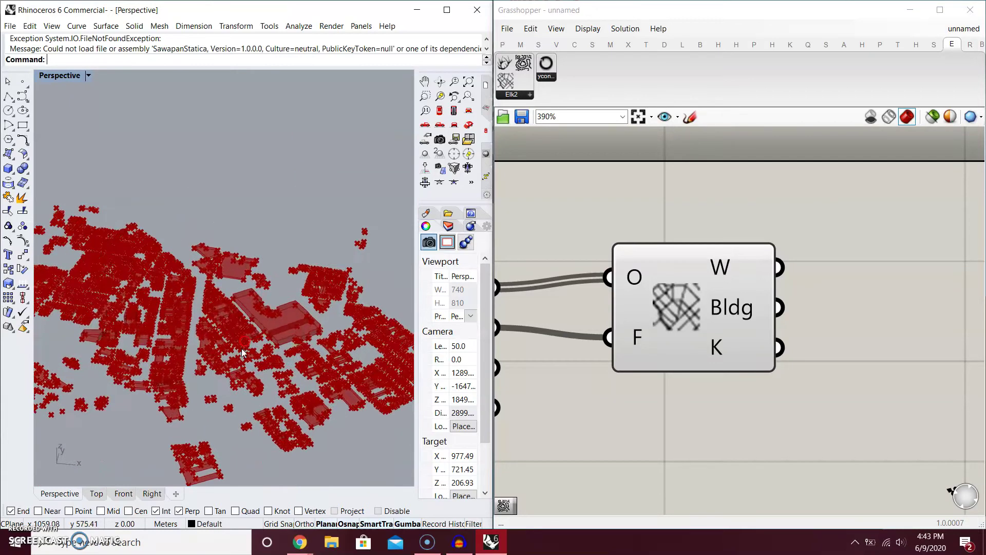
scroll(295, 328, "up", 8)
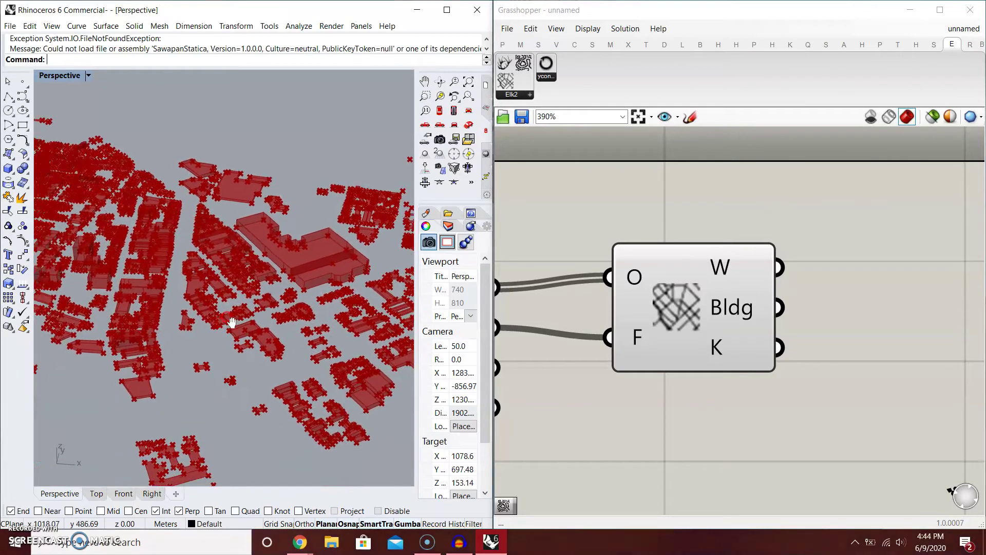
right_click_drag(222, 336, 170, 353)
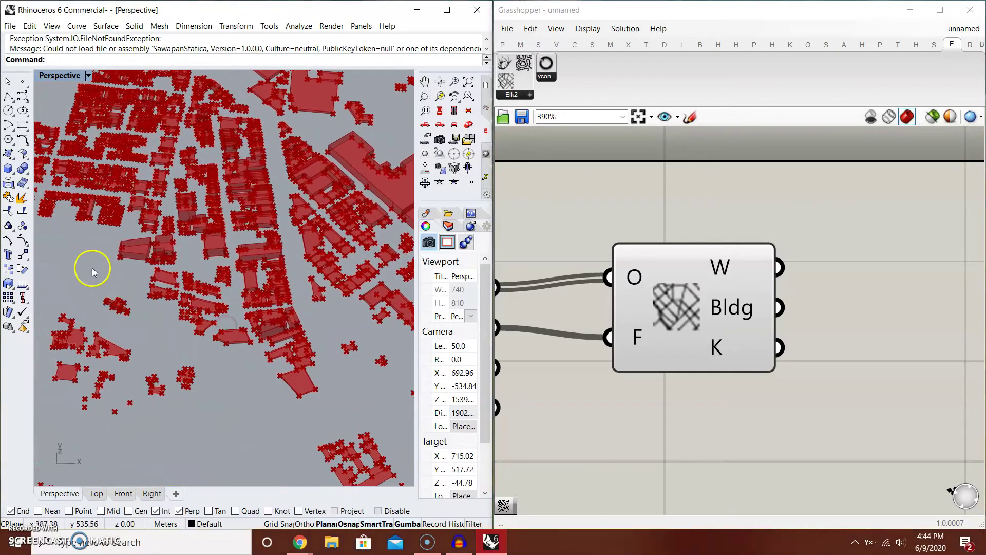
right_click_drag(334, 452, 256, 329, "shift")
right_click_drag(256, 315, 270, 354)
scroll(282, 327, "up", 8)
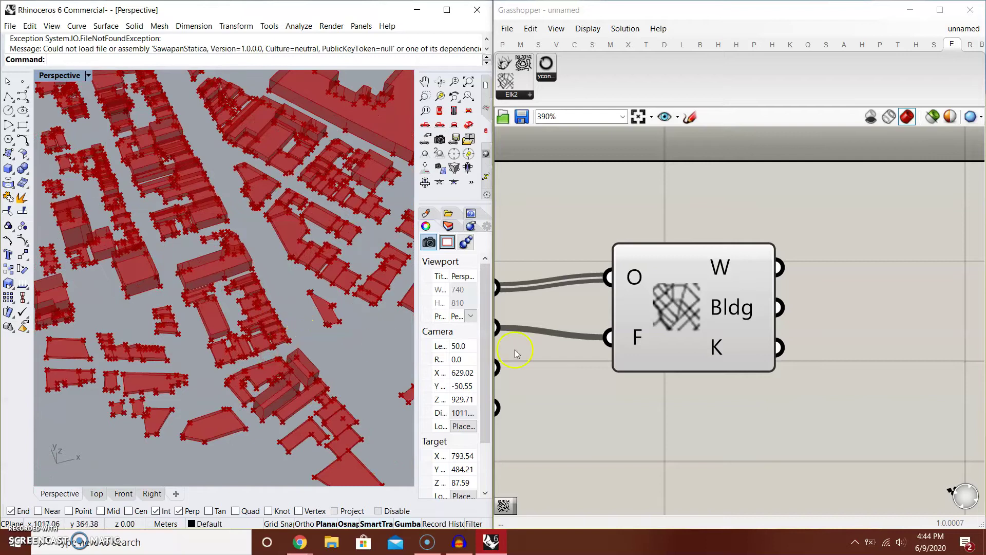
Make two copies of the OSM Data component below the original, keeping their wires to the Location component.
scroll(810, 353, "down", 5)
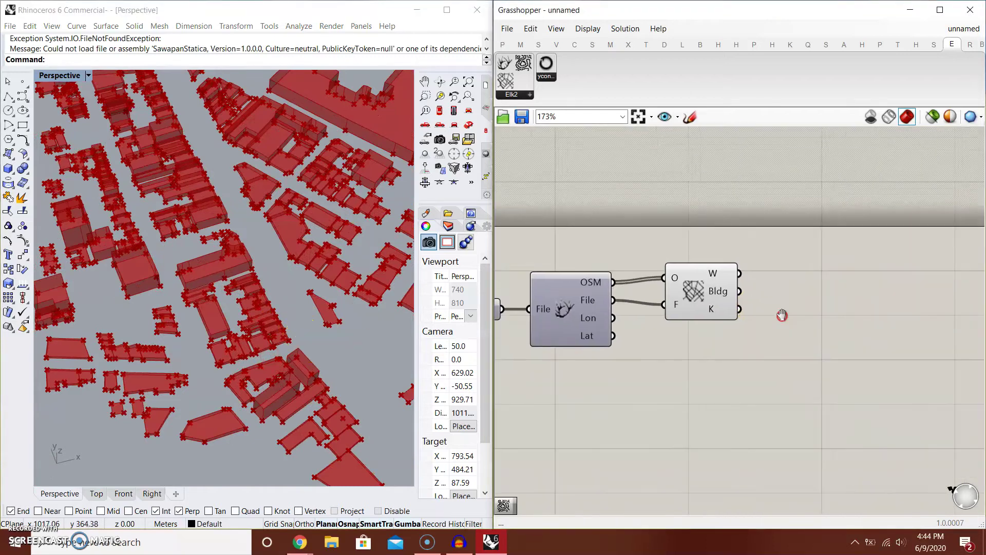
scroll(169, 302, "down", 6)
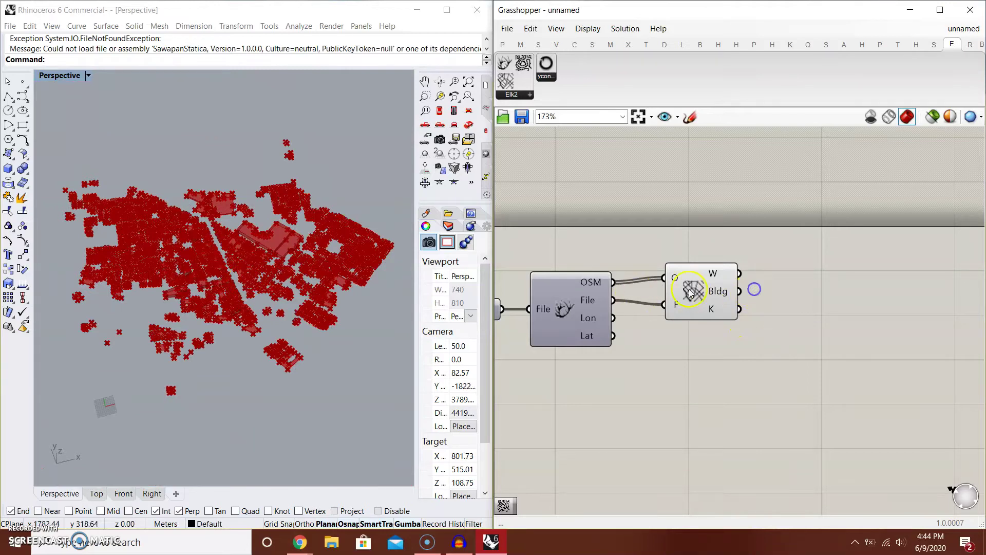
scroll(700, 294, "down", 3)
left_click(673, 248)
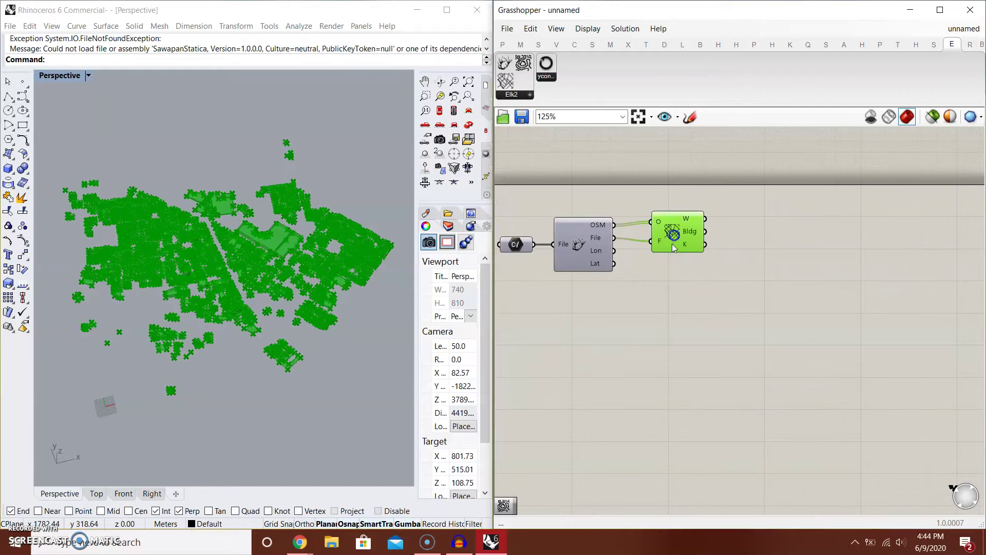
left_click_drag(671, 235, 670, 290, "alt")
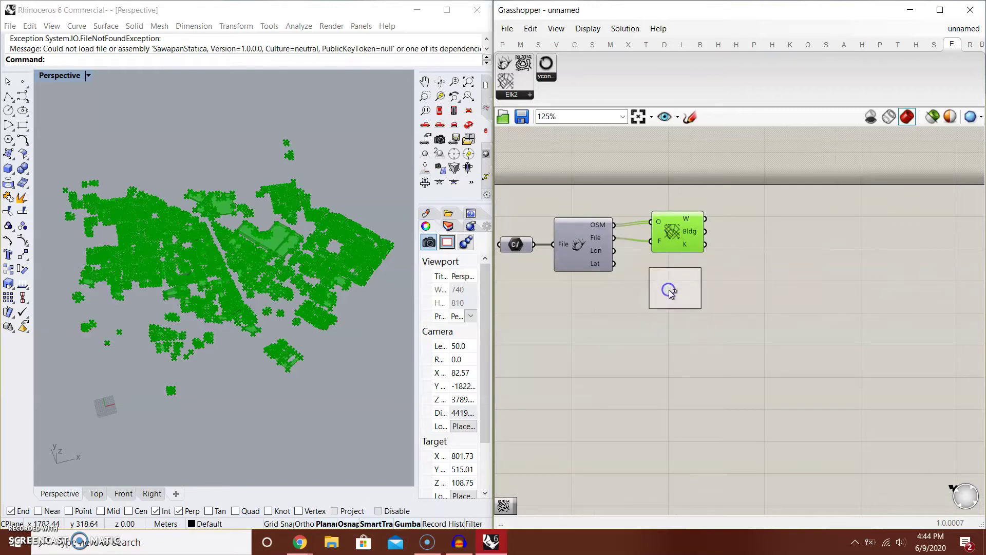
left_click_drag(669, 336, 670, 339, "alt")
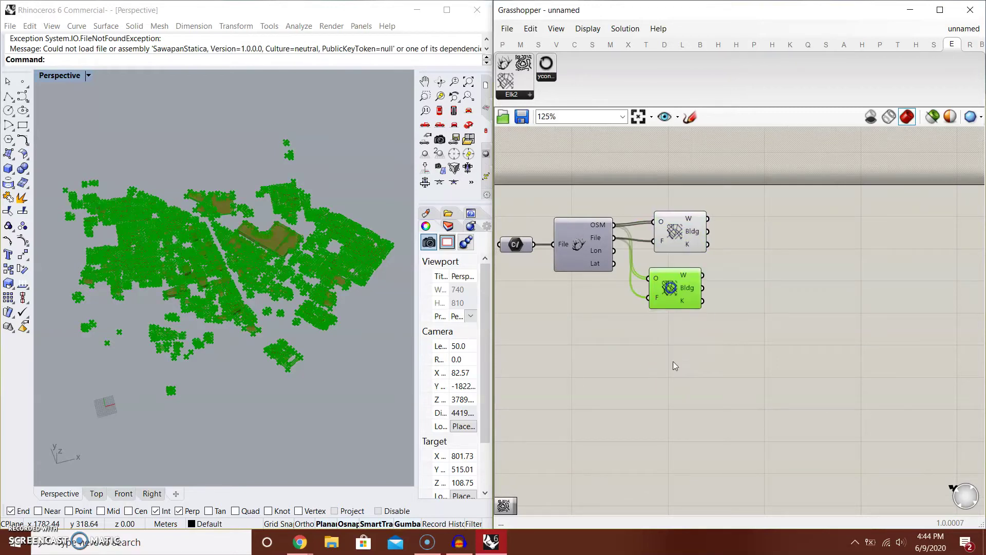
left_click_drag(673, 290, 678, 364, "alt")
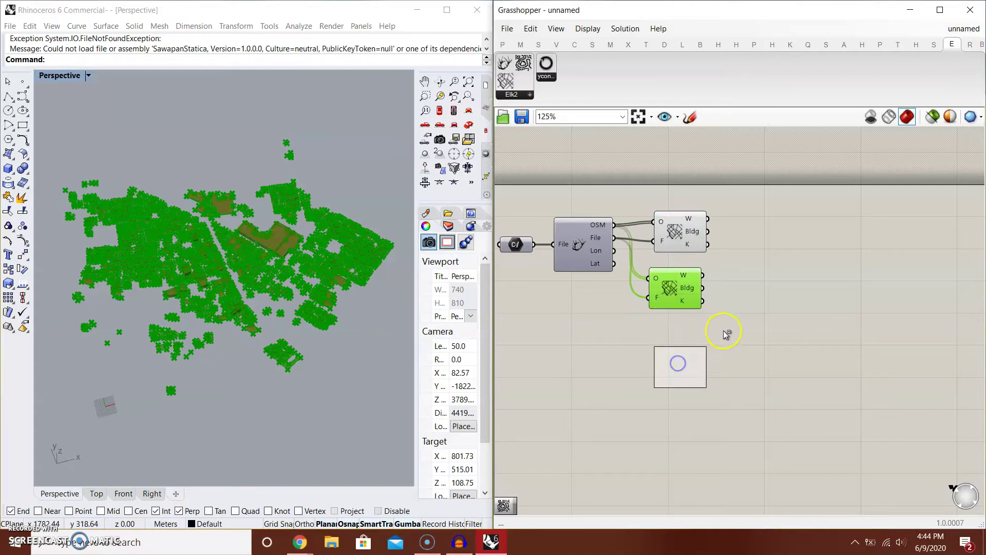
Set the feature type of the lowest OSM Data copy to highway.
right_click(672, 362)
left_click(734, 486)
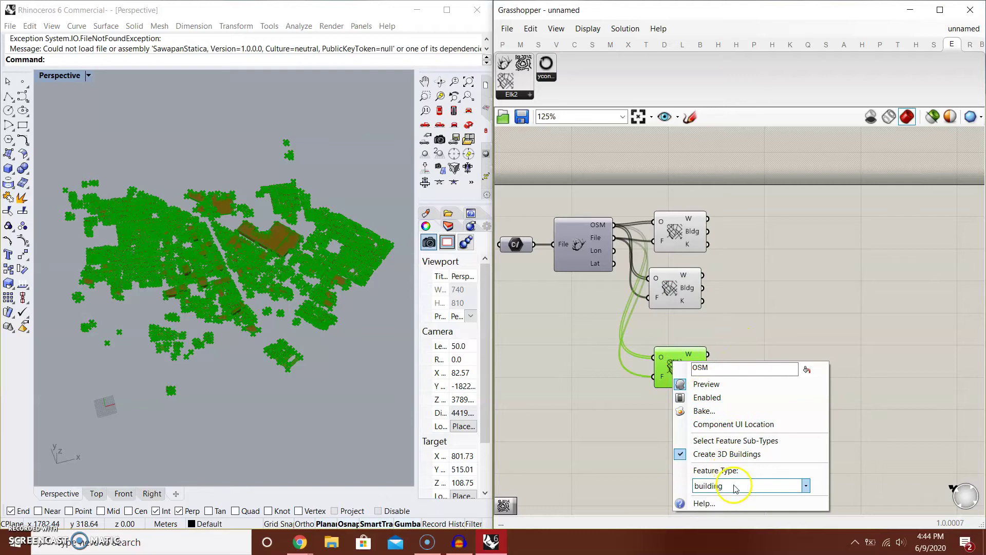
left_click(735, 486)
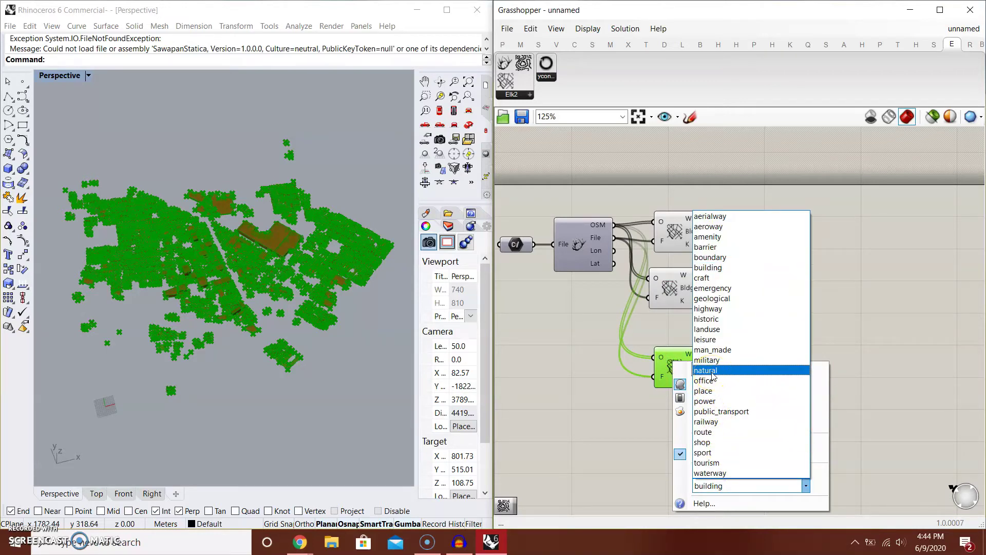
left_click(724, 299)
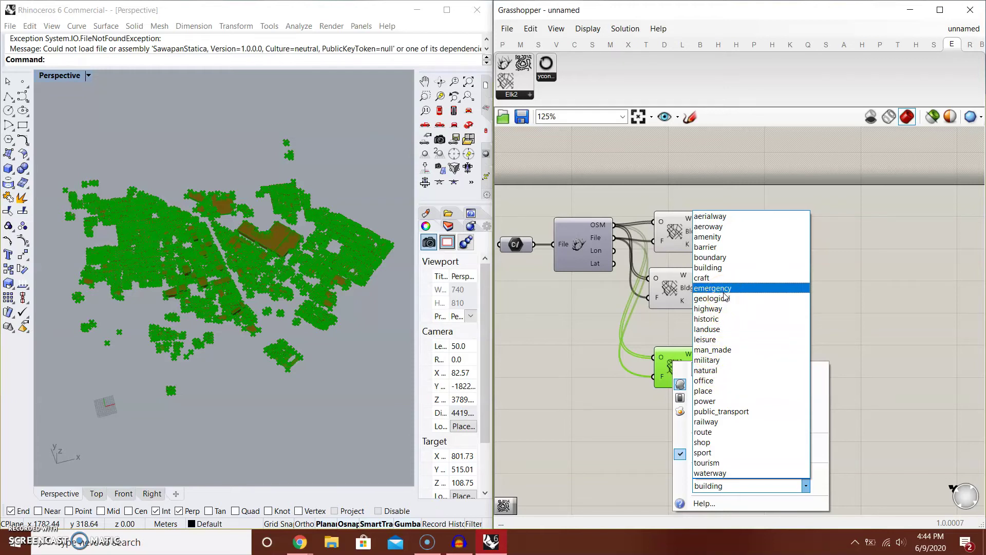
left_click(718, 307)
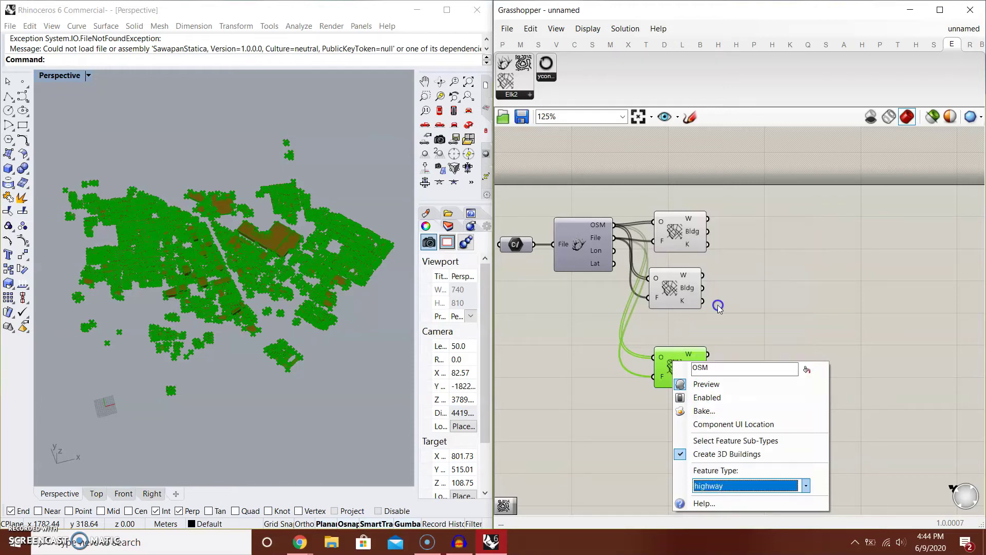
Check the highway points in the Perspective view and set the middle OSM Data copy's feature type to railway.
right_click_drag(218, 234, 241, 278)
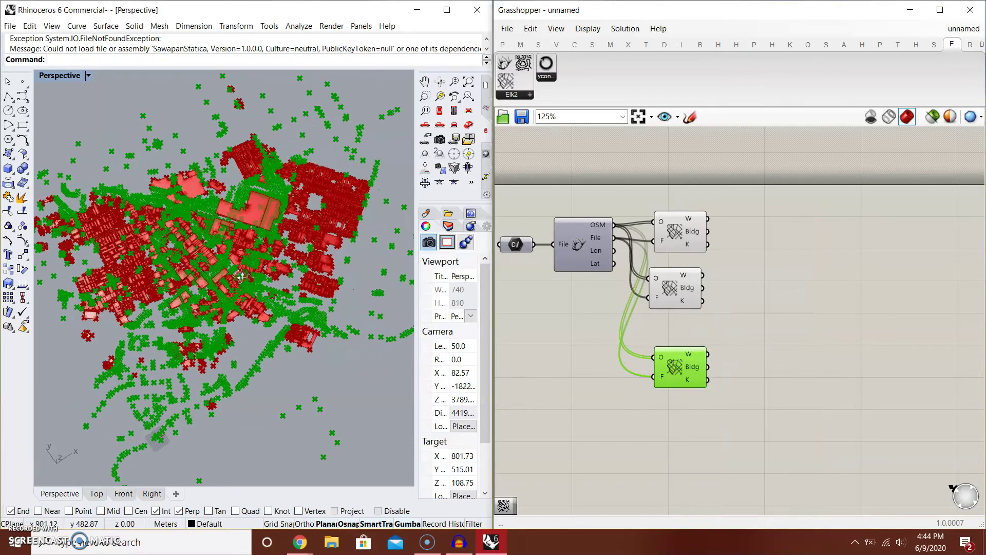
scroll(241, 276, "up", 5)
right_click_drag(308, 330, 213, 274)
left_click(832, 292)
right_click(668, 285)
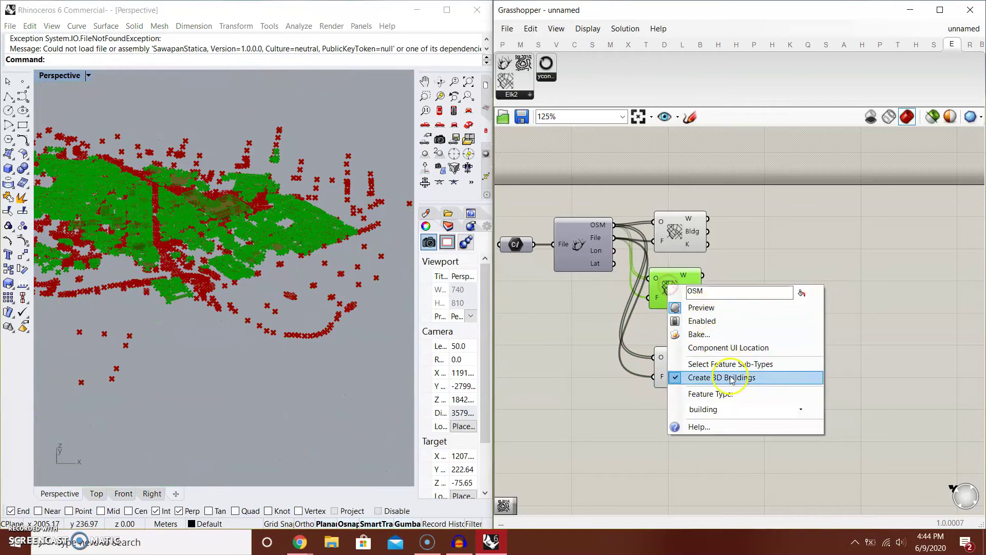
left_click(743, 410)
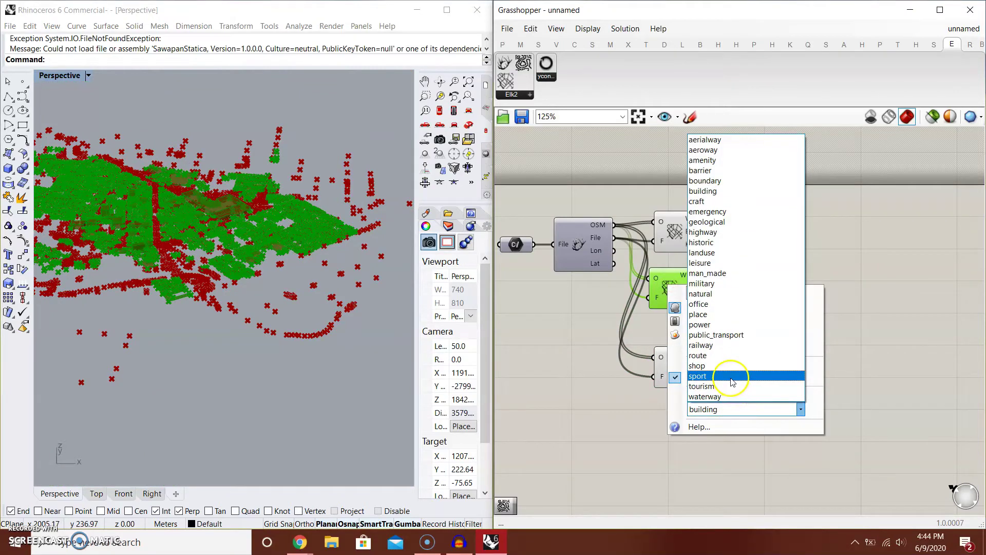
left_click(721, 346)
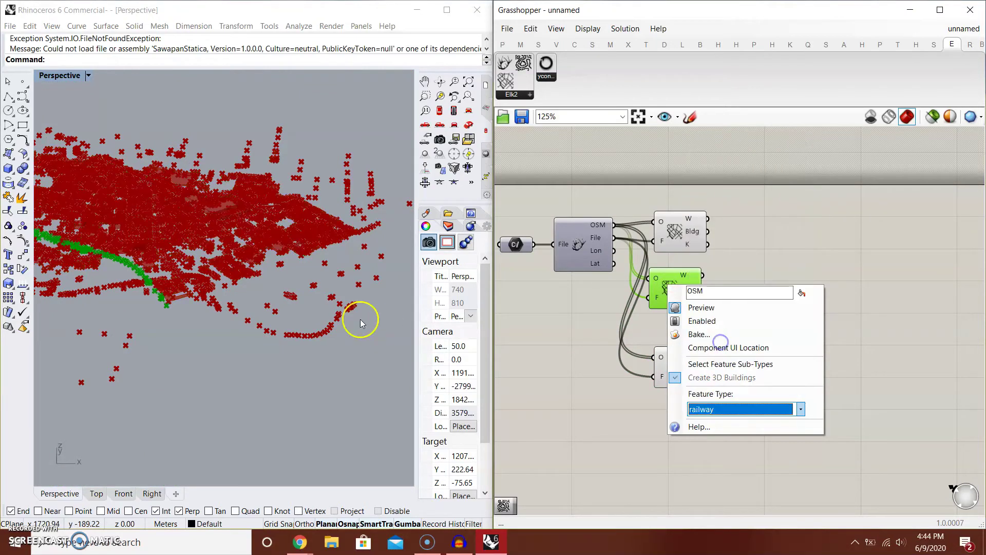
Copy the railway OSM Data component below the other three, keeping its wires, and set its feature type to waterway.
right_click_drag(333, 316, 376, 308)
left_click_drag(671, 290, 677, 426, "alt")
right_click(677, 429)
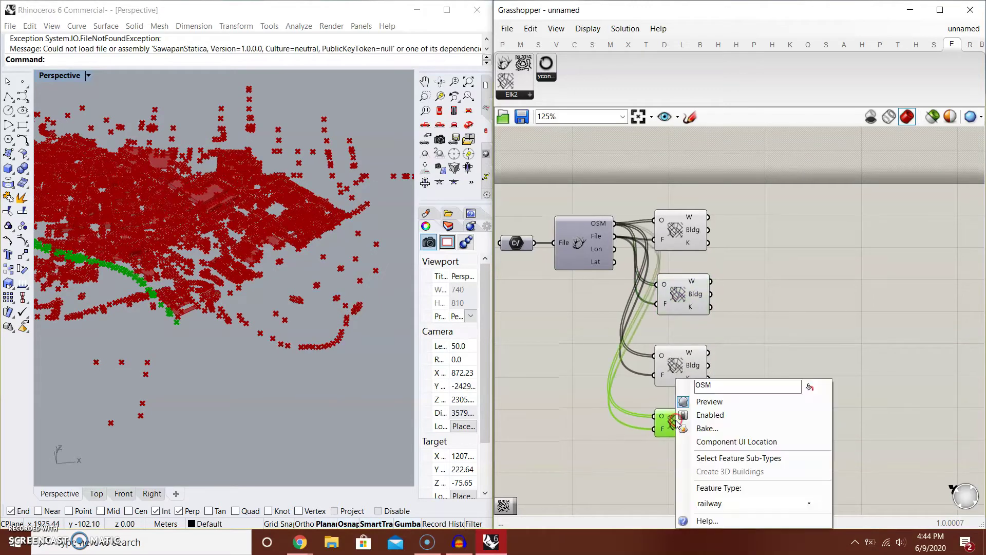
left_click(745, 503)
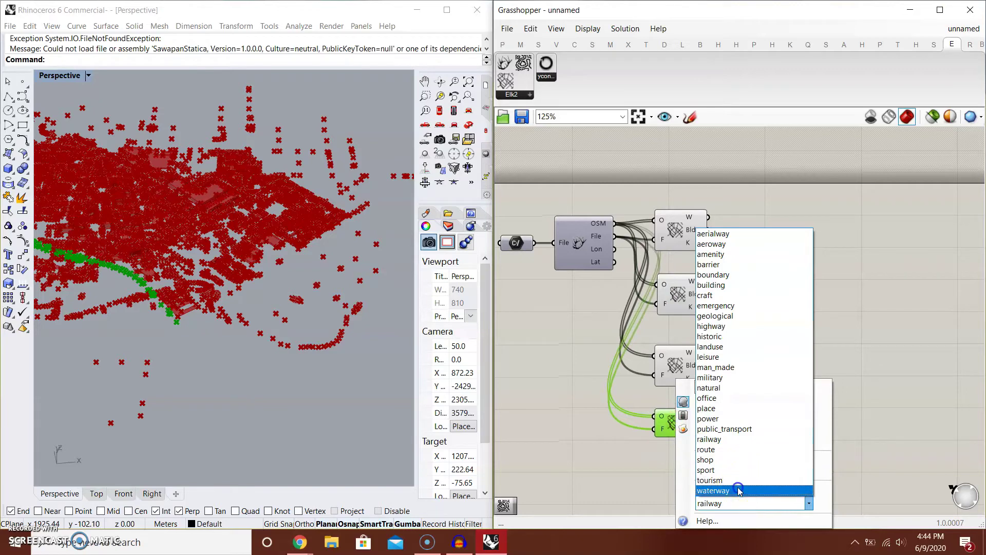
left_click(740, 489)
scroll(291, 278, "down", 5)
scroll(263, 238, "up", 10)
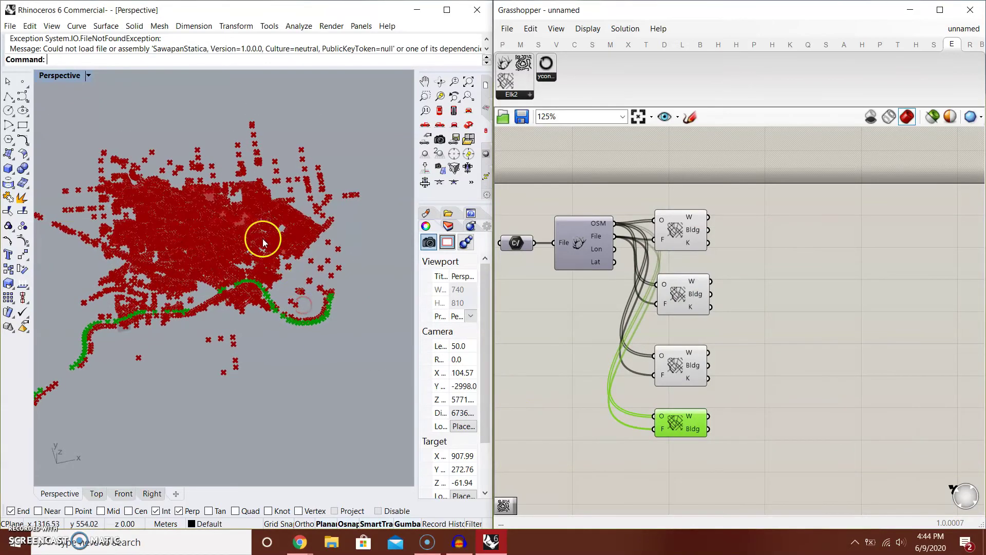
scroll(181, 240, "down", 2)
left_click_drag(759, 190, 691, 449)
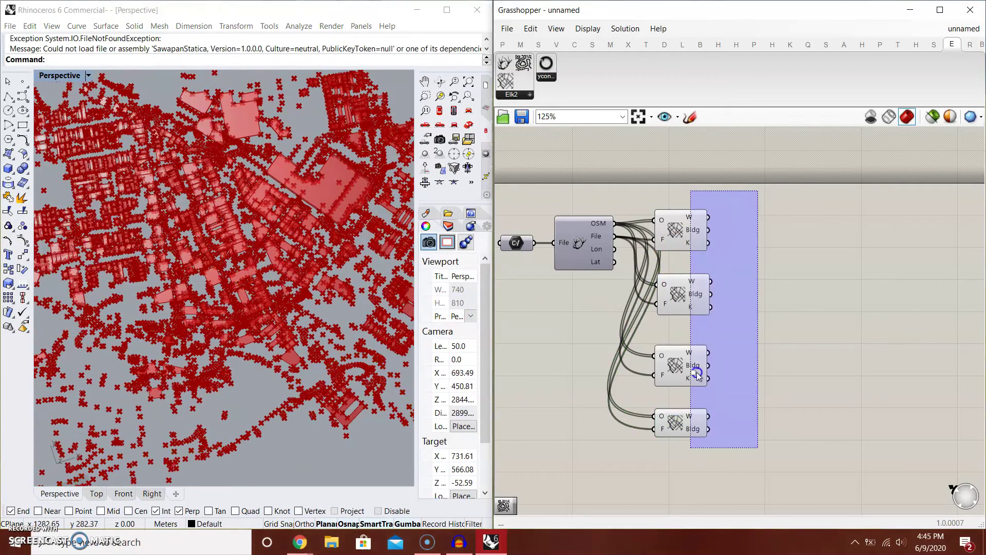
right_click(748, 275)
left_click(786, 231)
Add a PolyLine component beside the waterway OSM Data component and connect its V input to the W output.
right_click_drag(816, 313, 779, 284)
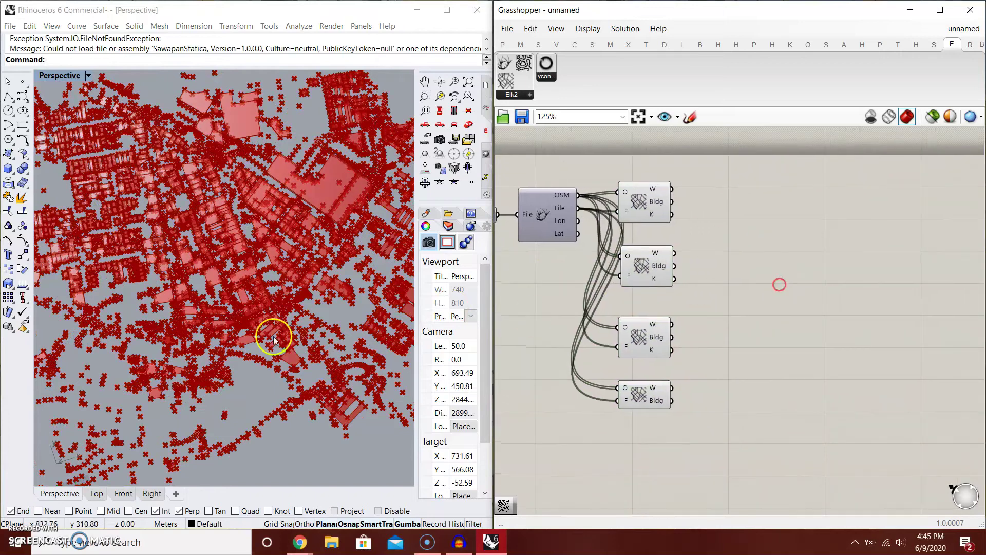
right_click_drag(273, 337, 237, 311)
scroll(259, 310, "down", 6)
double_click(776, 409)
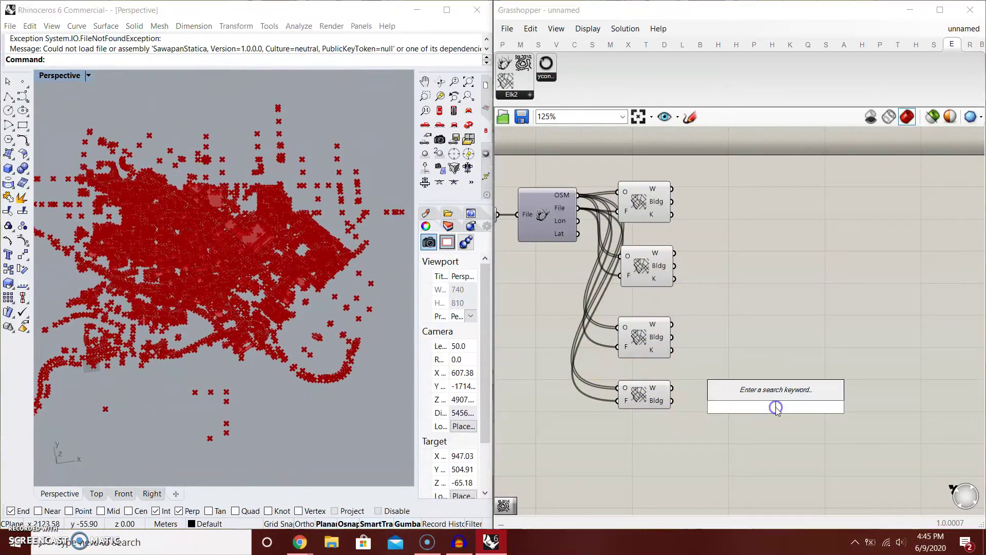
type("polyline")
key("Return")
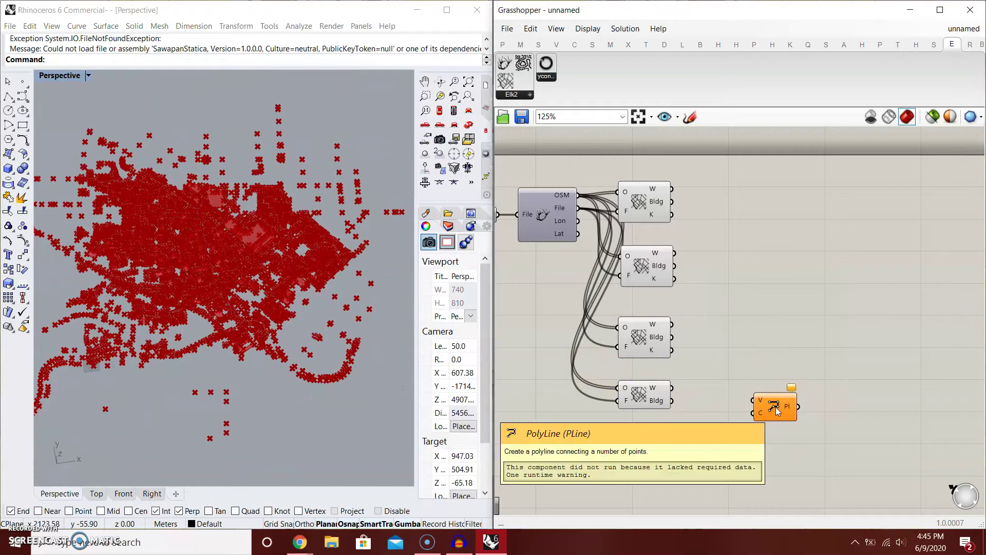
scroll(746, 425, "up", 1)
left_click_drag(658, 387, 722, 391)
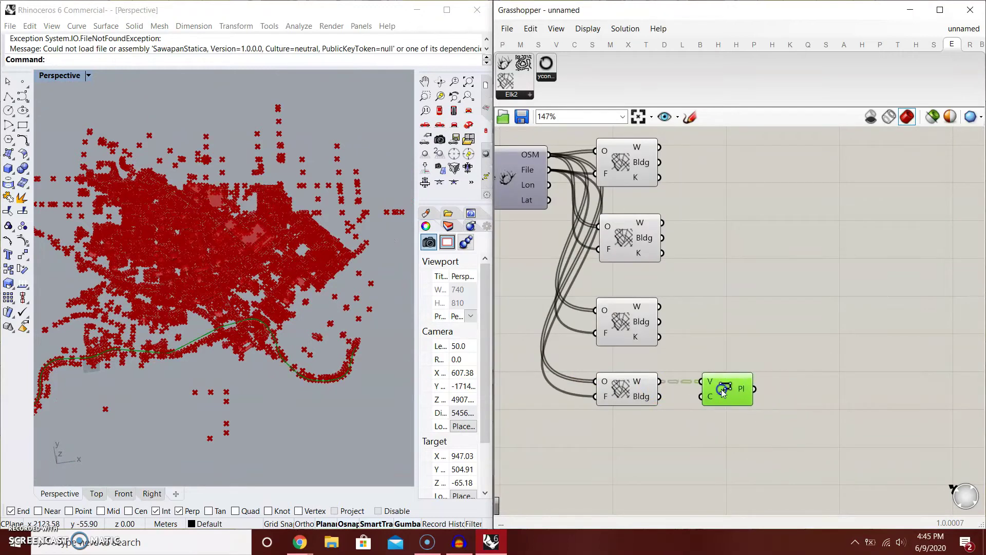
Copy the PolyLine component beside the highway and railway OSM Data components and feed each from the adjacent W output.
right_click_drag(176, 341, 131, 371)
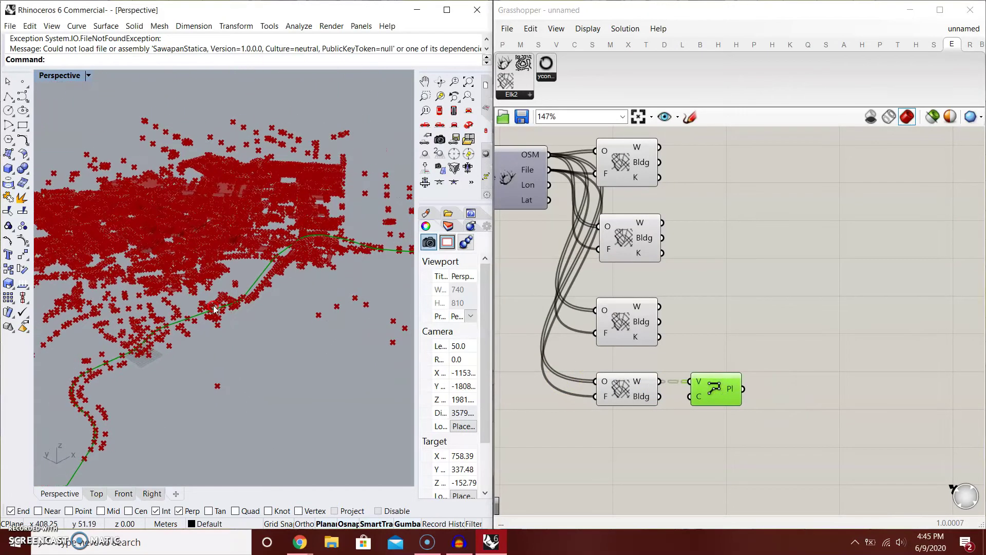
right_click_drag(68, 451, 131, 256)
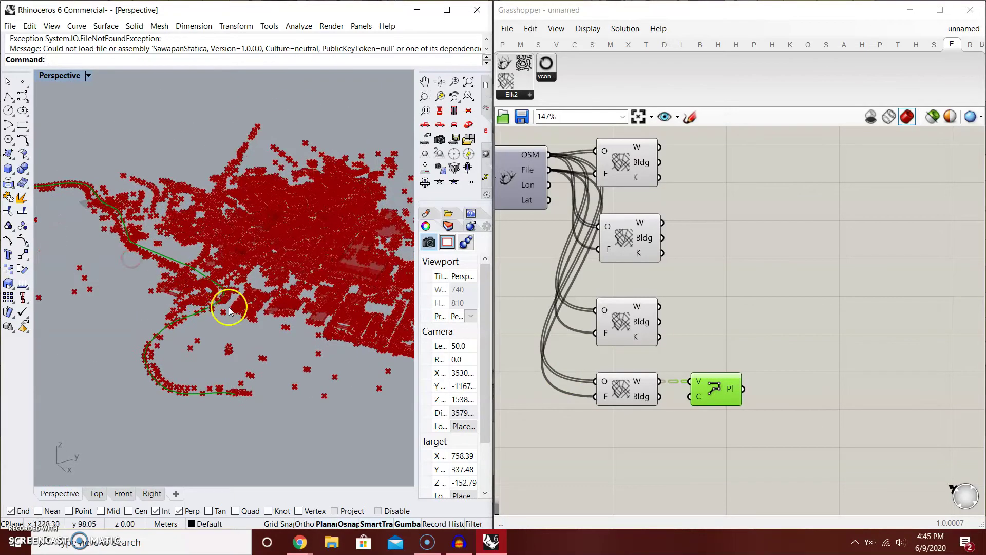
right_click_drag(169, 379, 310, 380)
mouse_move(713, 389)
left_mouse_down("alt")
mouse_move(710, 317)
mouse_move(693, 305)
mouse_move(722, 264)
mouse_move(694, 245)
mouse_move(714, 232)
left_mouse_up("alt")
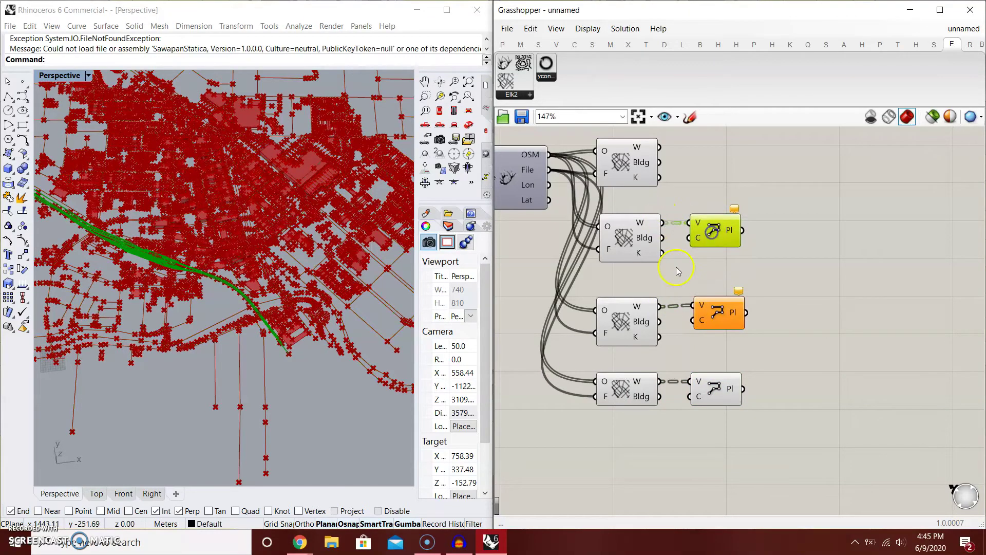
left_click(671, 259)
Inspect the generated highway, railway and waterway polylines in the Perspective view by highlighting all three PolyLine components.
scroll(129, 251, "down", 4)
right_click_drag(129, 252, 365, 249)
left_click_drag(781, 197, 706, 442)
scroll(241, 241, "up", 2)
right_click_drag(235, 248, 249, 216)
scroll(224, 213, "up", 10)
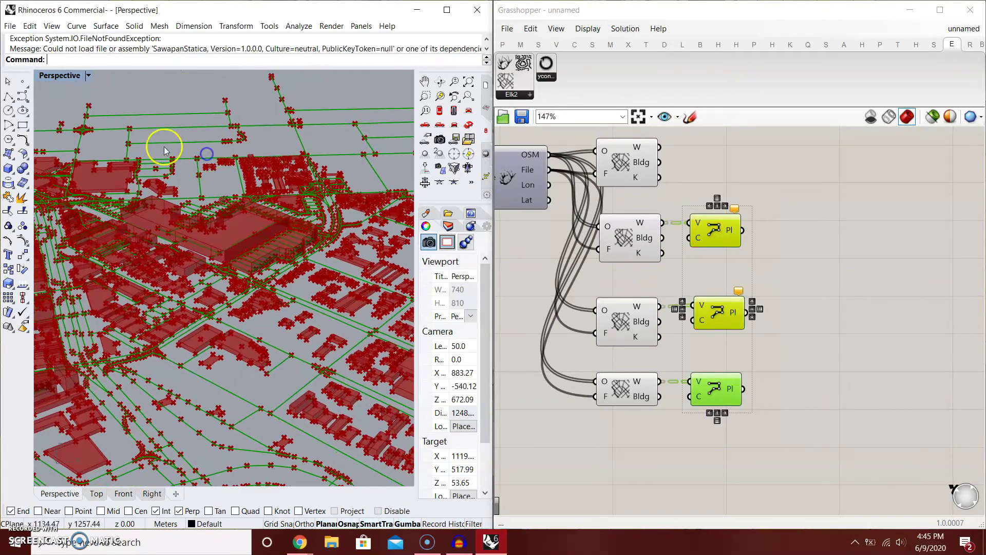
right_click_drag(164, 149, 236, 359)
left_click(774, 277)
scroll(551, 465, "down", 2)
scroll(237, 359, "down", 4)
right_click_drag(314, 334, 254, 339, "shift")
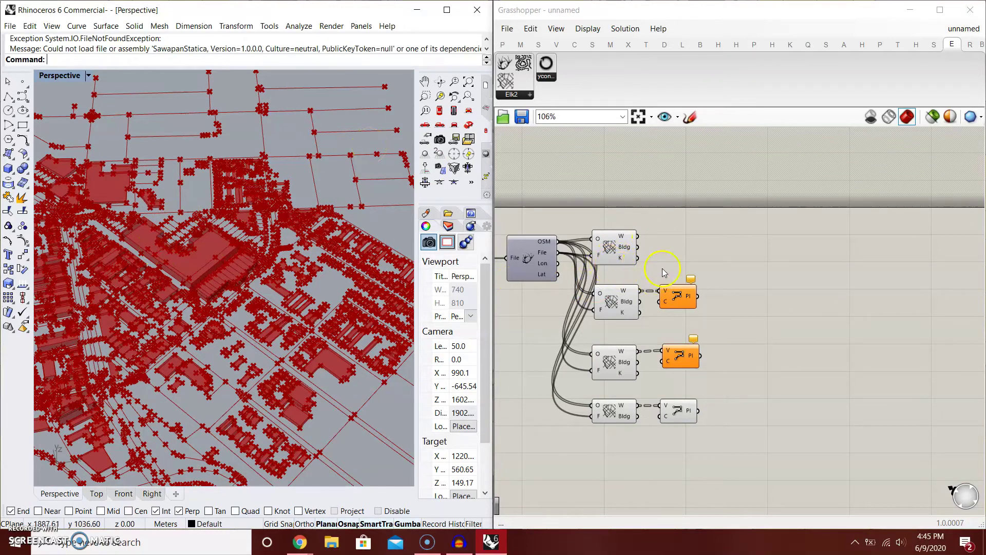
Examine the Bldg output of the building OSM Data component and its highlighted massing in the Perspective view.
scroll(661, 269, "up", 1)
left_click(614, 241)
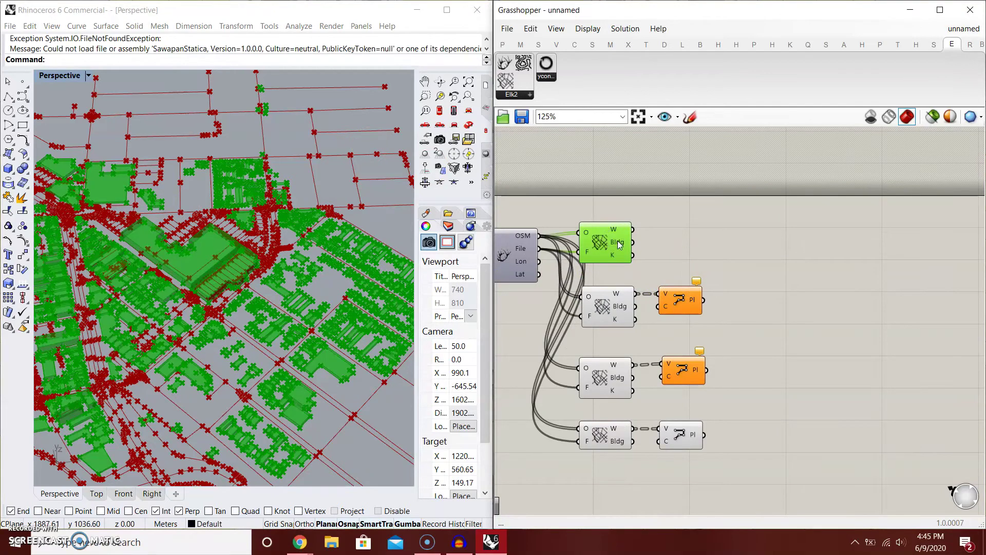
mouse_move(619, 245)
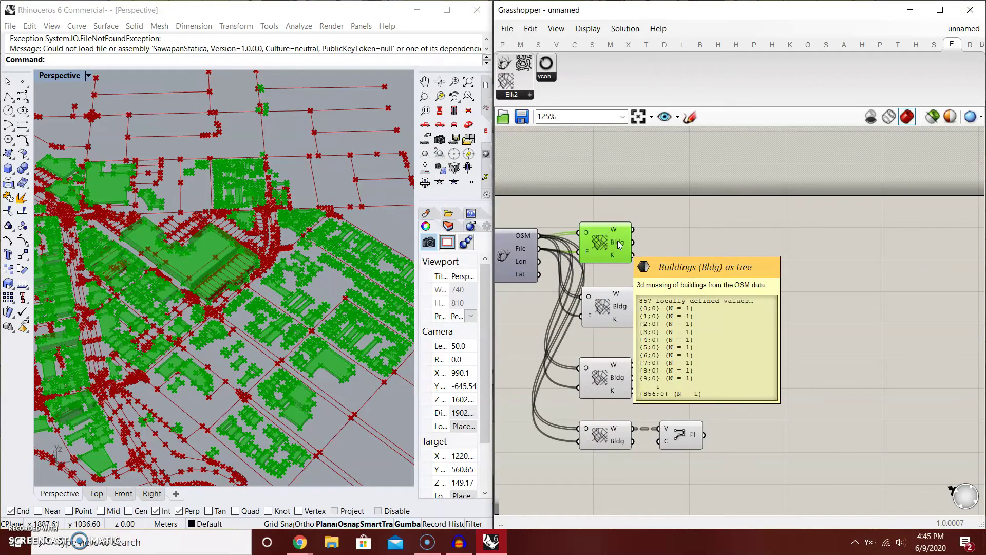
left_click(681, 236)
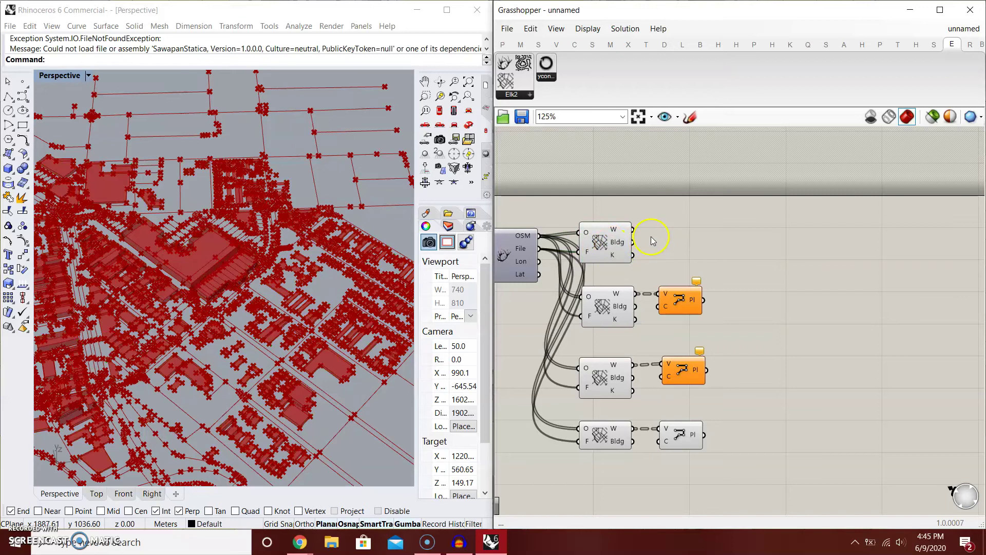
left_click(606, 241)
right_click(595, 230)
Show the Rhino layer list and rename Layer 01 to Buildings.
left_click(388, 213)
scroll(395, 132, "up", 8)
scroll(431, 273, "down", 1)
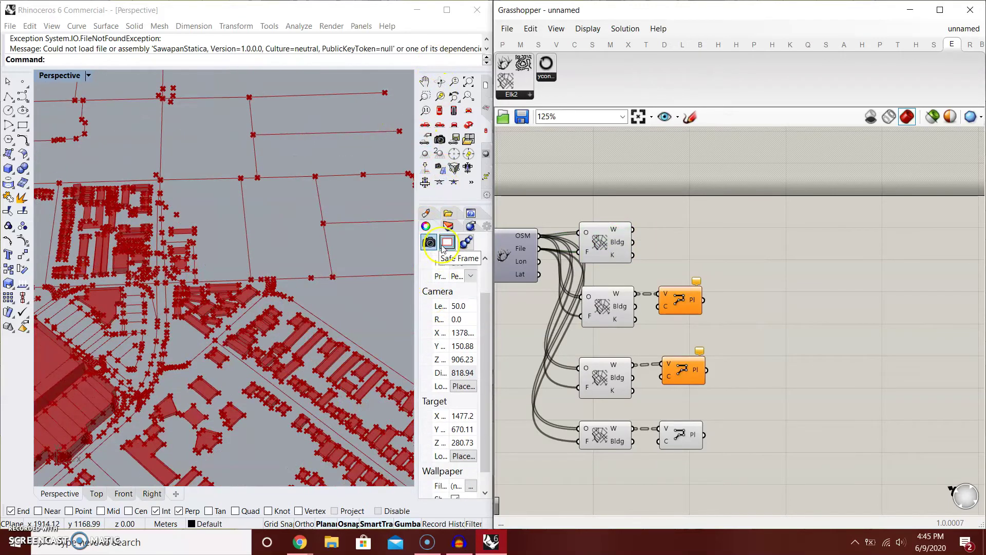
left_click(450, 226)
scroll(446, 281, "down", 1)
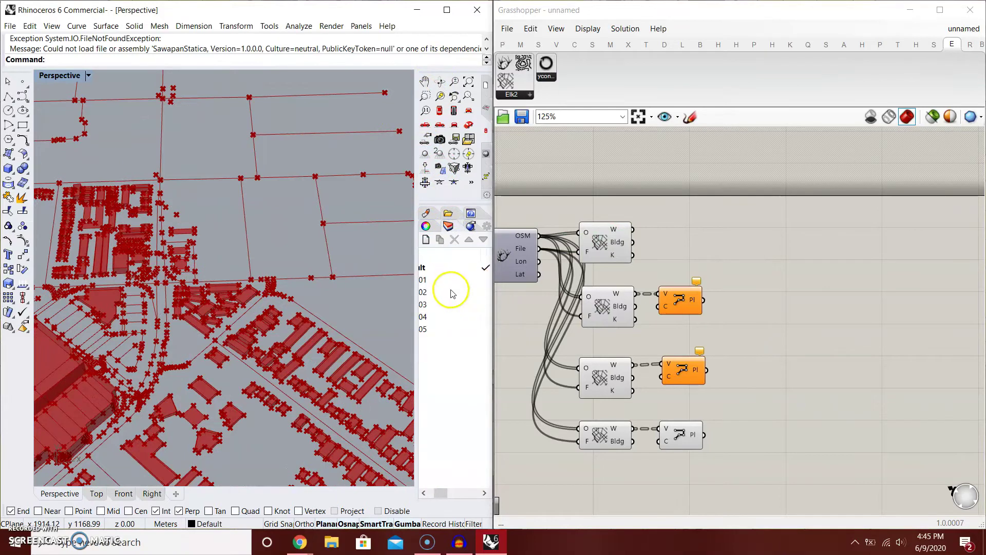
double_click(451, 279)
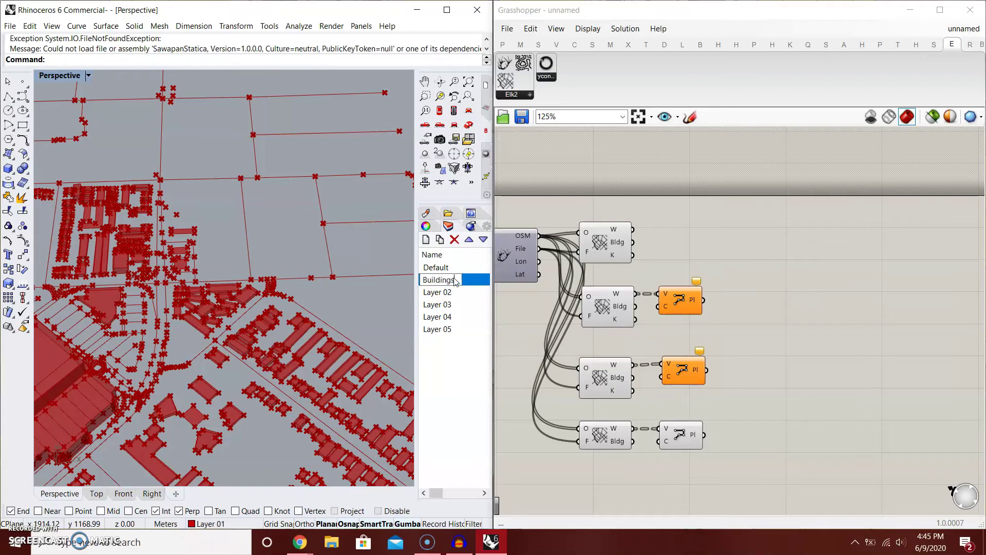
Add three new layers named Highways, Waterways and Railways after the Buildings layer.
key("Tab")
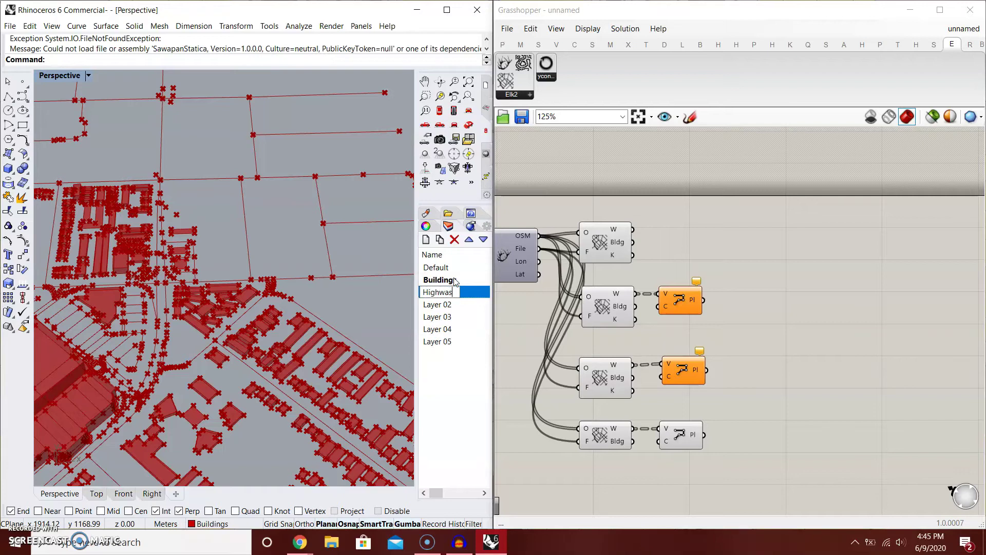
key("Return")
key("ctrl+n")
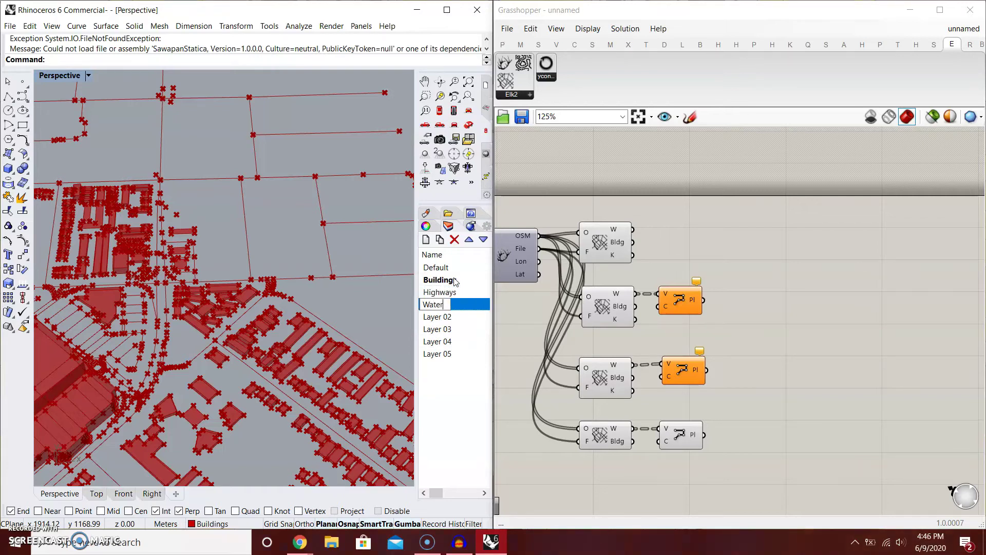
type("Waterways")
key("Return")
key("ctrl+n")
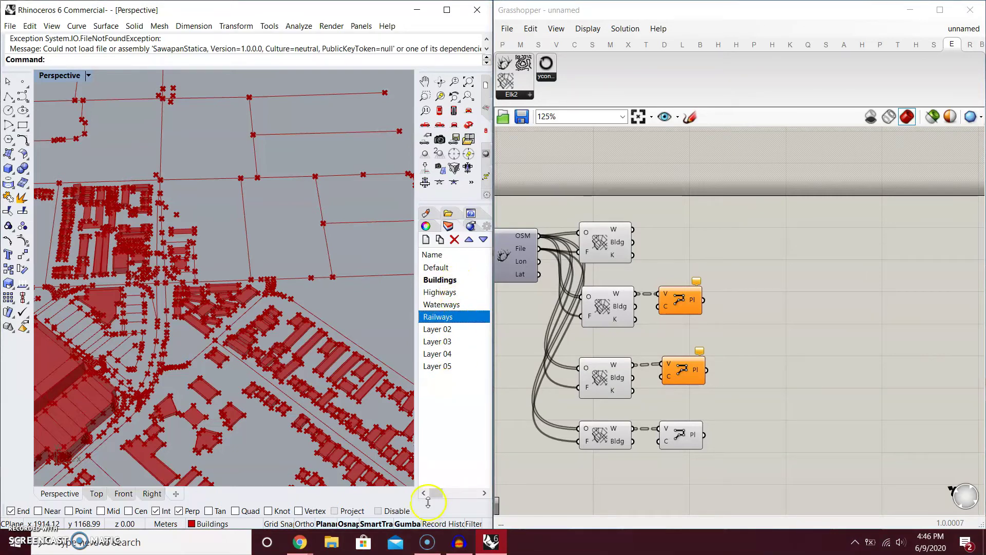
Set the Waterways layer's colour to Orange.
left_click_drag(428, 502, 450, 494)
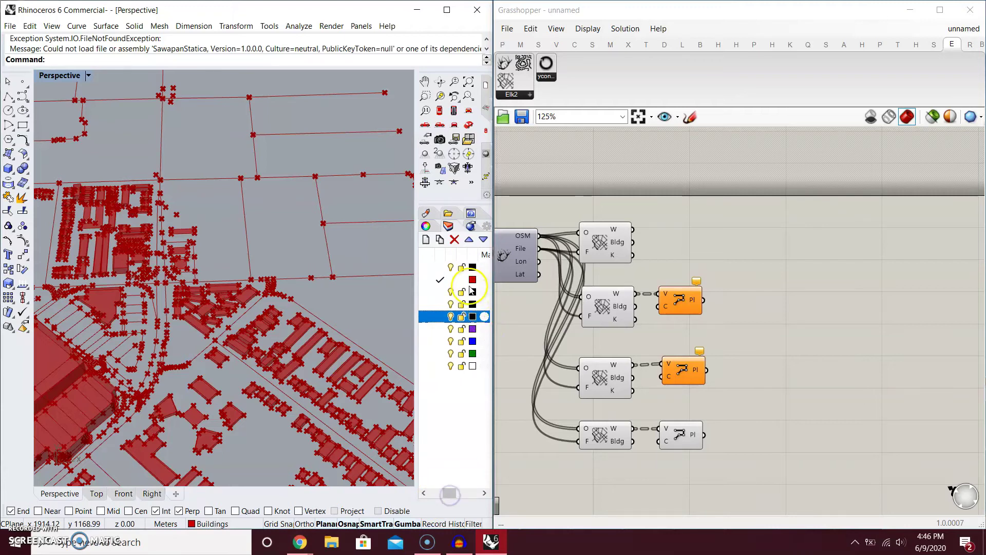
left_click(472, 304)
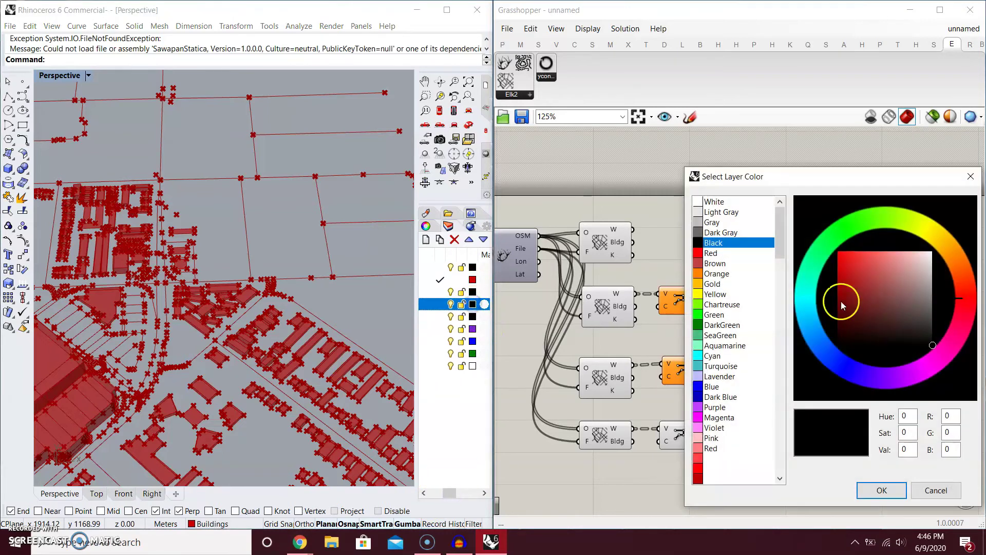
left_click(728, 277)
left_click(881, 490)
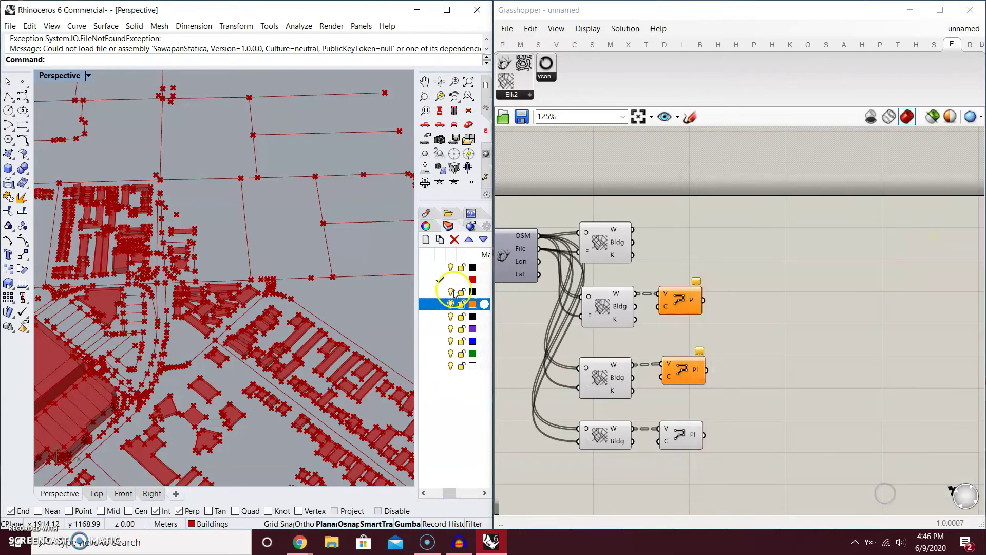
Set the Highways layer's colour to Cyan and the Railways layer's colour to DarkGreen.
left_click(472, 292)
left_click(724, 355)
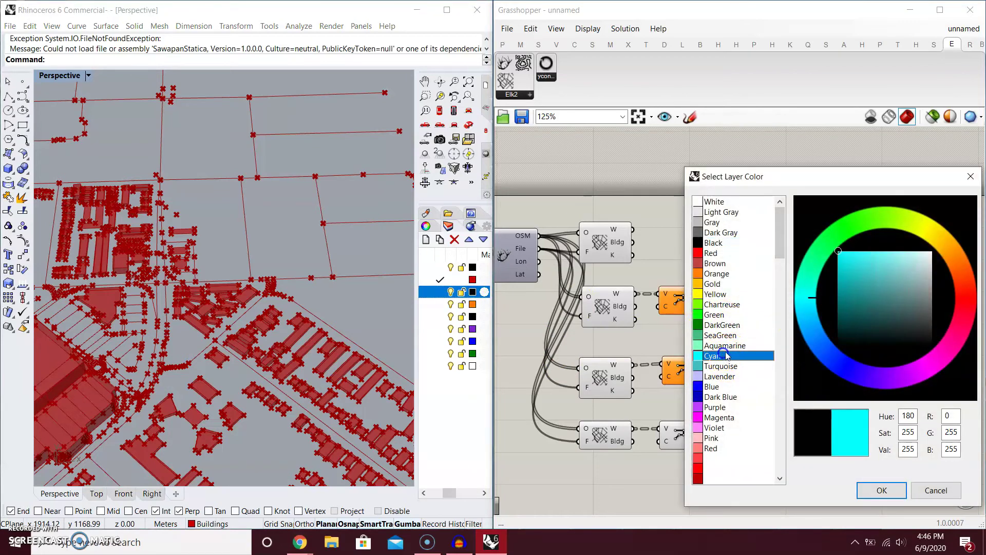
left_click(881, 490)
left_click(472, 317)
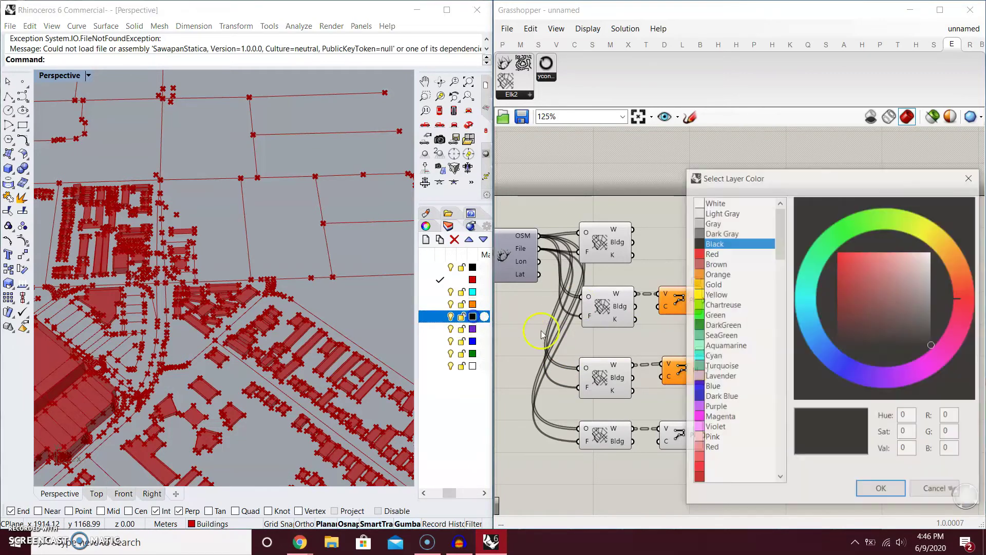
left_click(726, 325)
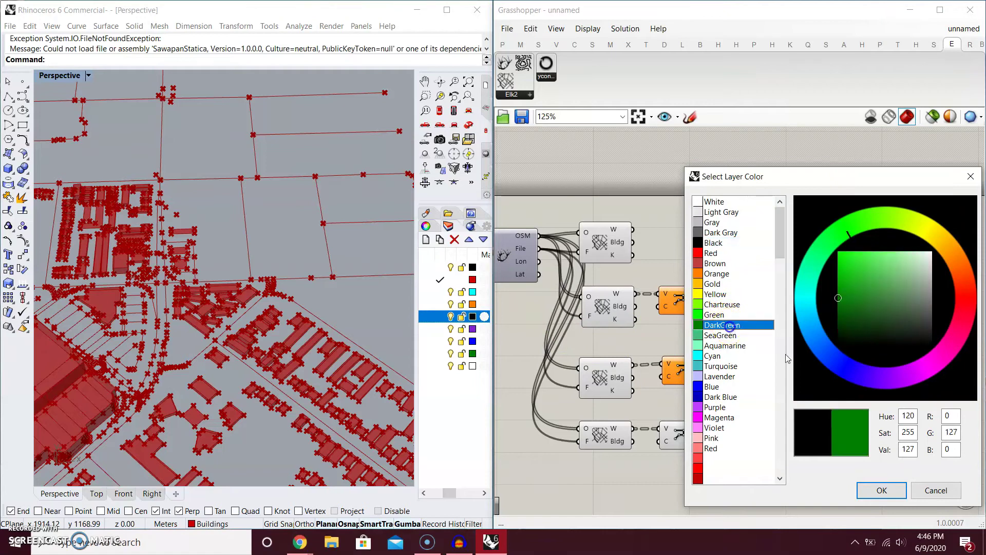
left_click(881, 490)
Bake the railway polylines from the uppermost PolyLine component into Rhino.
right_click_drag(339, 308, 282, 289)
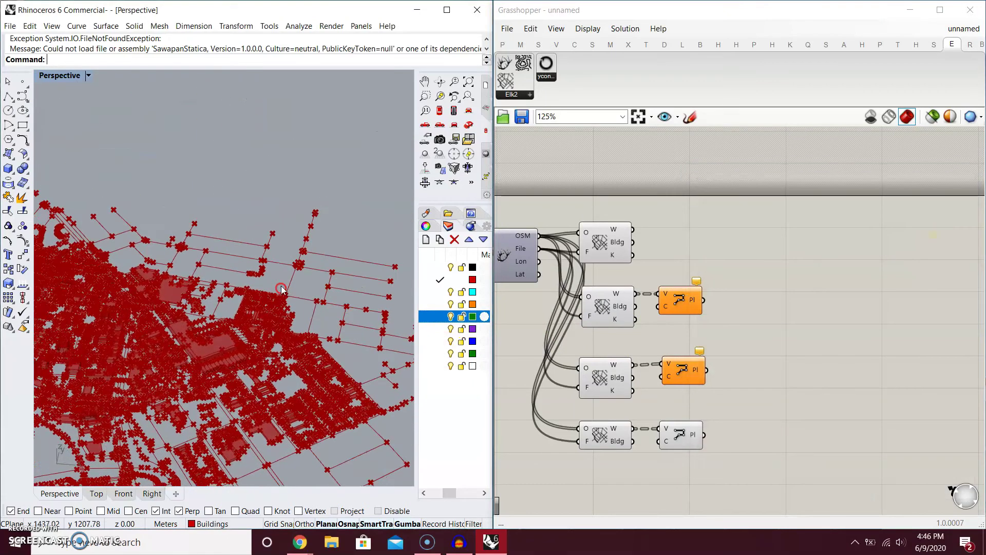
right_click(678, 298)
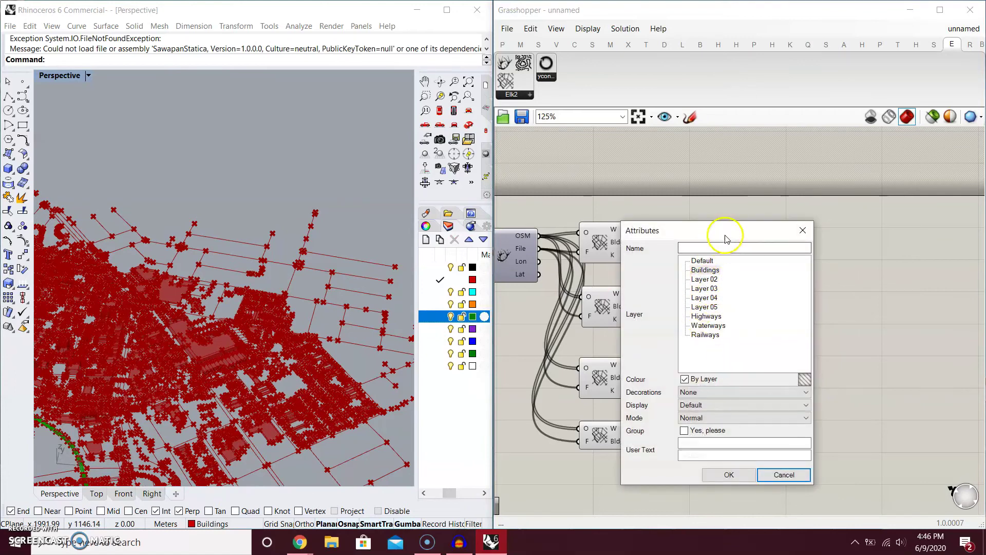
left_click_drag(726, 231, 835, 206)
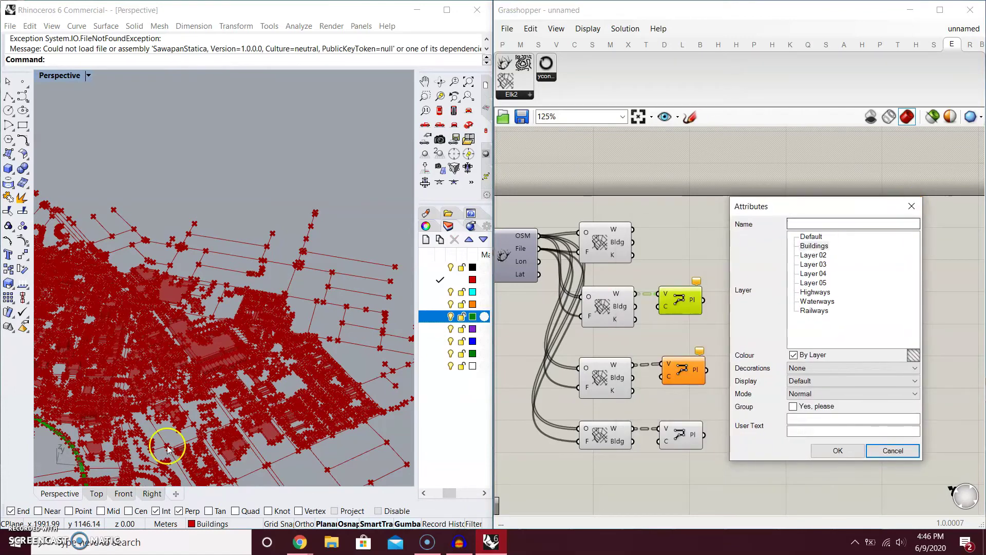
left_click(838, 451)
Bake the highway polylines from the middle PolyLine component onto the Highways layer as a group.
left_click(722, 354)
right_click(685, 373)
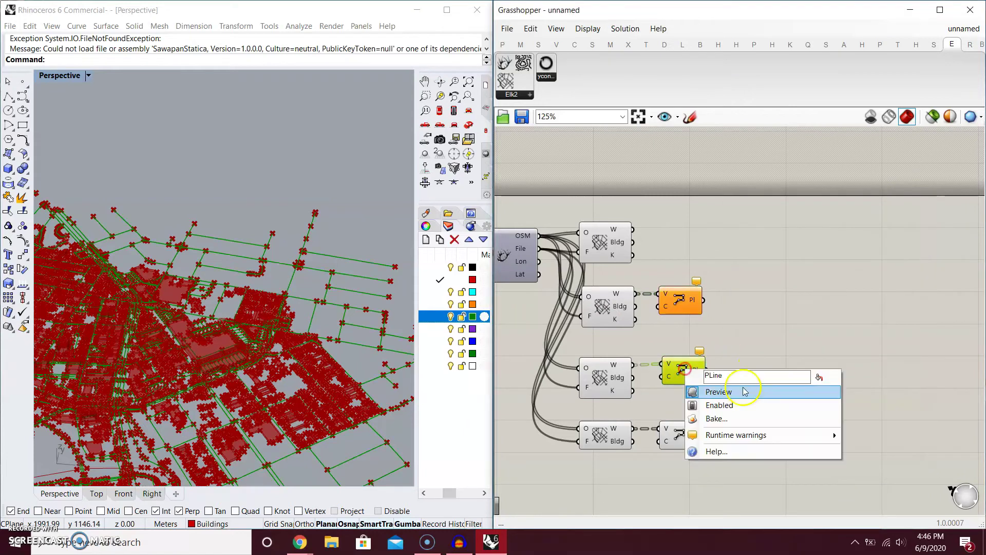
left_click(757, 419)
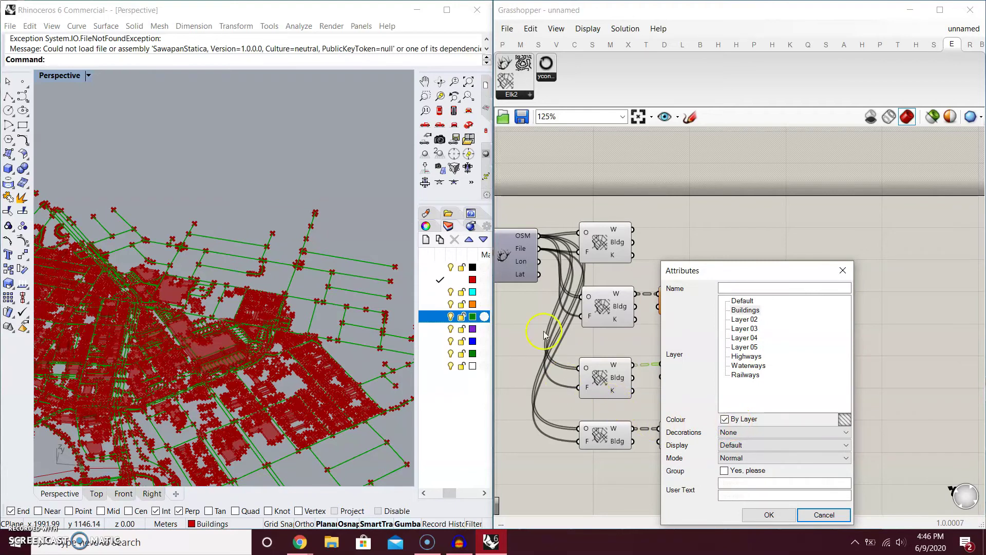
left_click(746, 356)
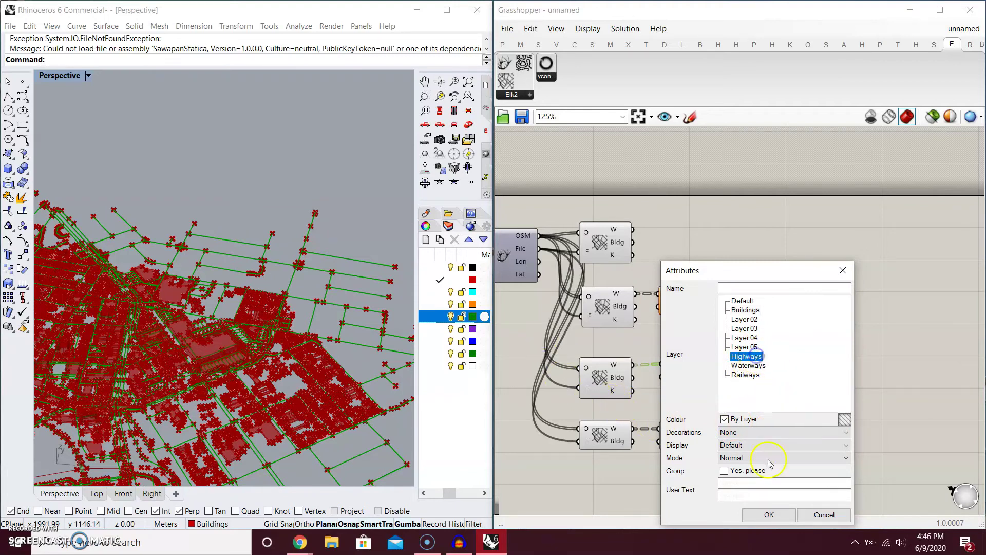
left_click(777, 514)
left_click(785, 303)
Bake the waterway polylines from the lowest PolyLine component onto the Waterways layer as a group.
right_click(682, 434)
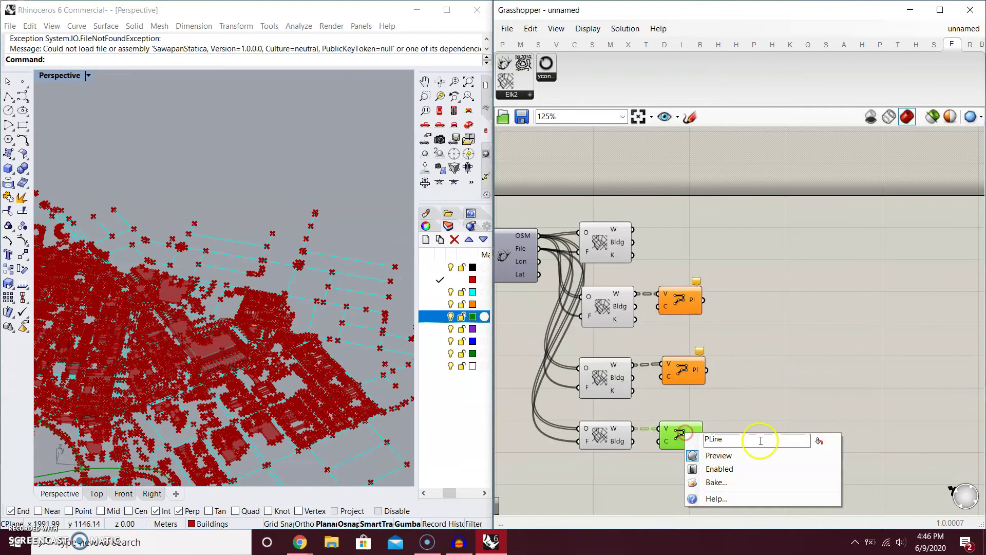
left_click(741, 483)
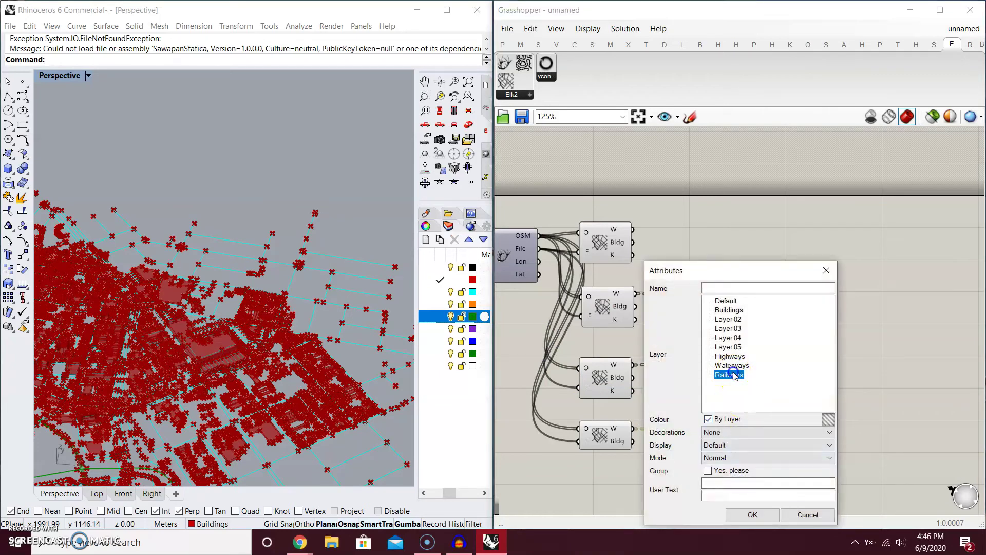
left_click(761, 519)
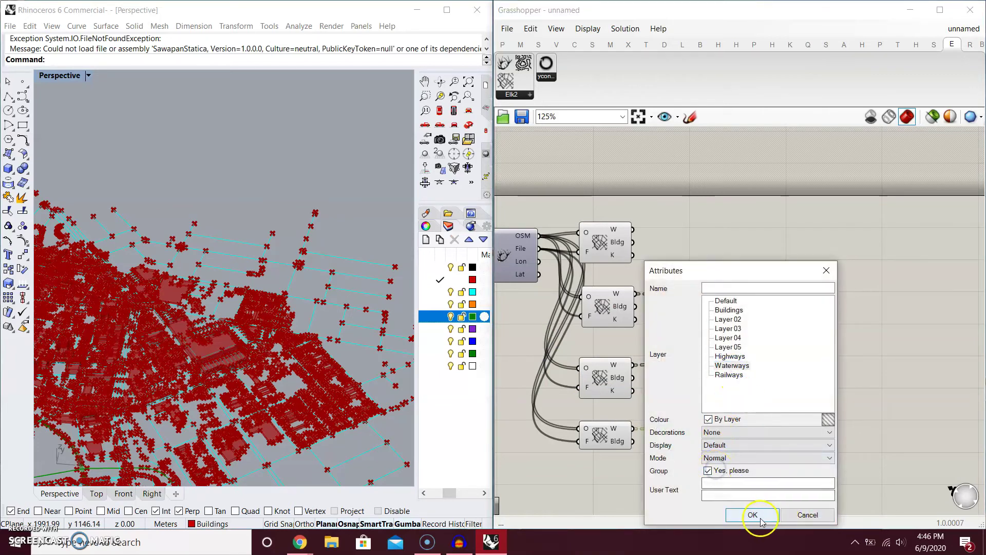
left_click(761, 518)
Set the Waterways layer's colour to Cyan.
right_click_drag(754, 421, 781, 354)
right_click_drag(257, 390, 283, 311, "shift")
right_click_drag(257, 357, 248, 392)
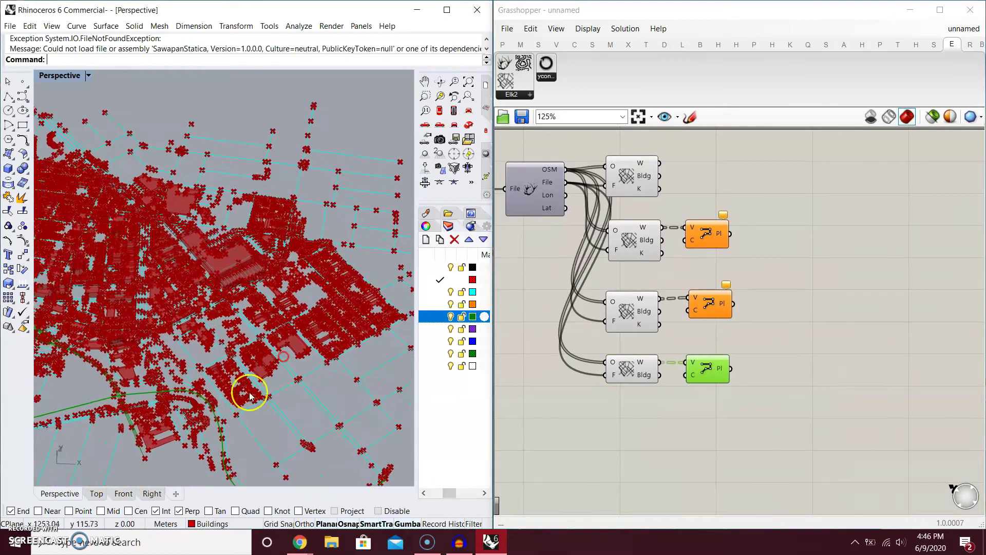
right_click_drag(220, 428, 249, 379, "shift")
scroll(231, 437, "up", 5)
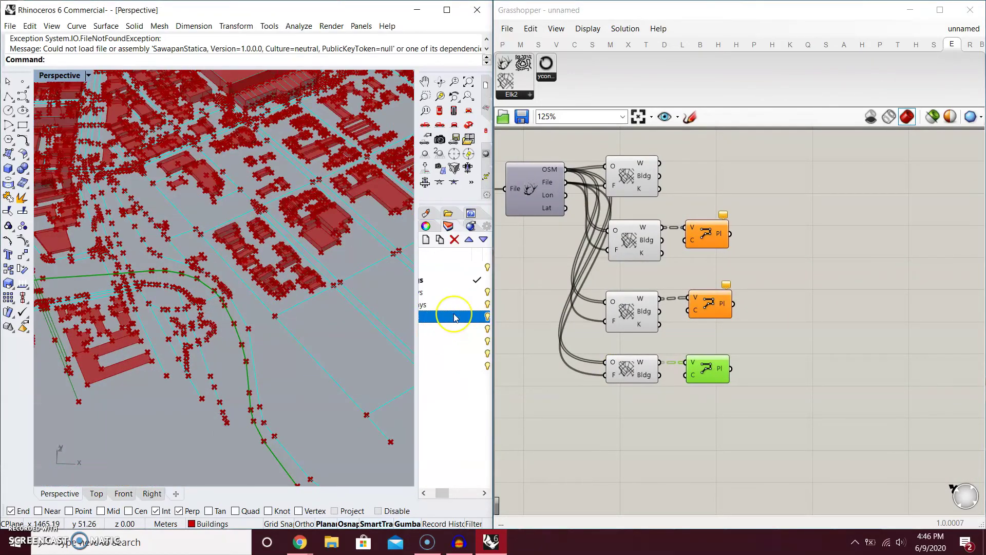
left_click(455, 317)
scroll(455, 317, "right", 3)
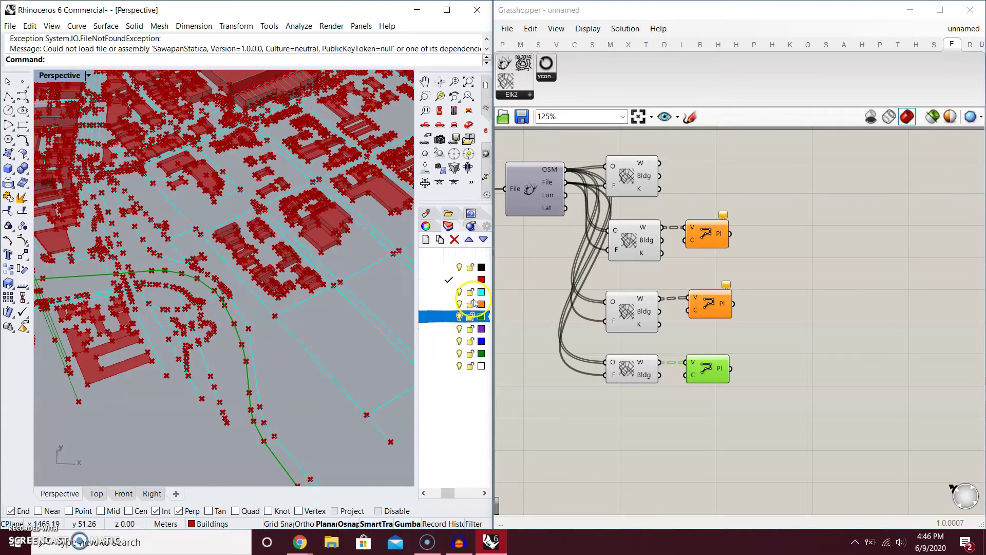
left_click(482, 304)
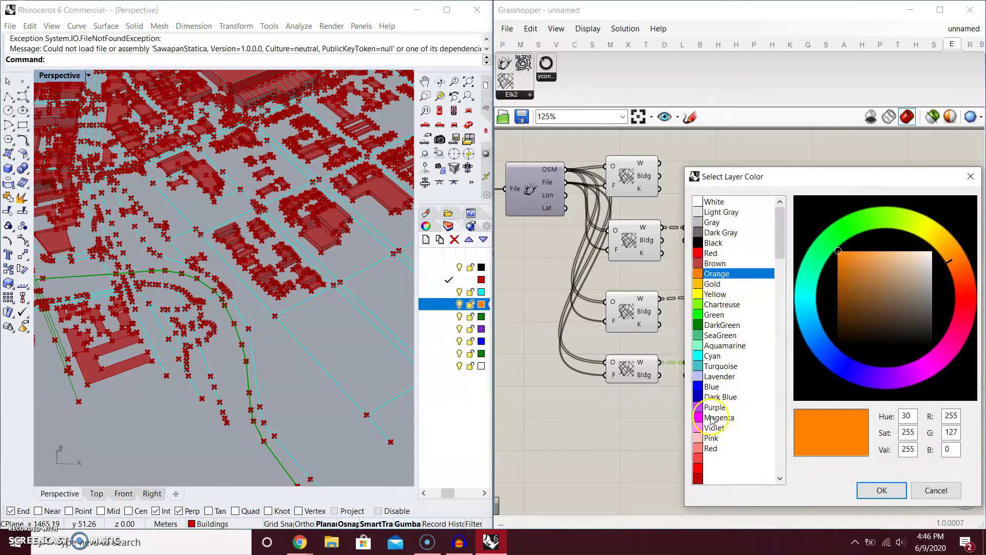
left_click(733, 356)
left_click(881, 490)
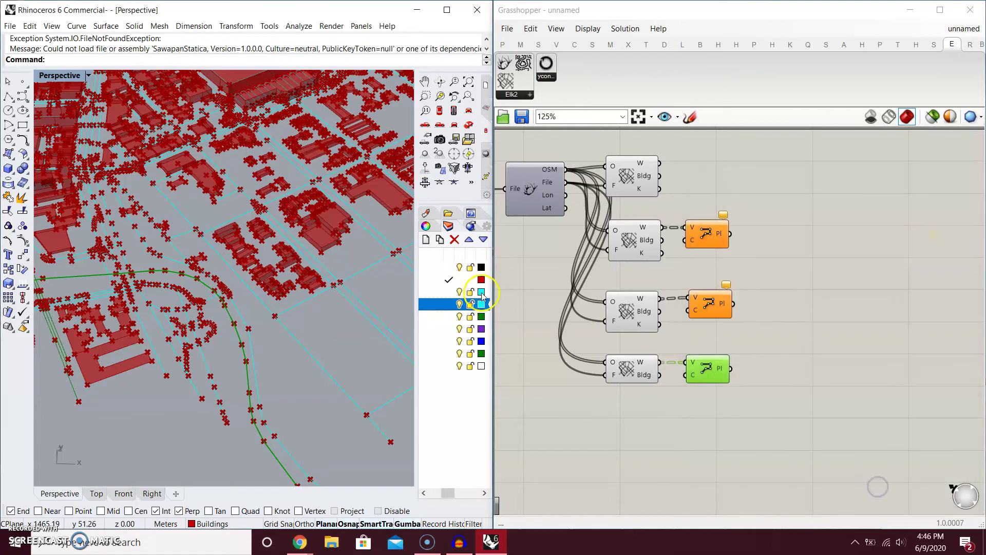
Set the Highways layer's colour to Brown.
left_click(722, 284)
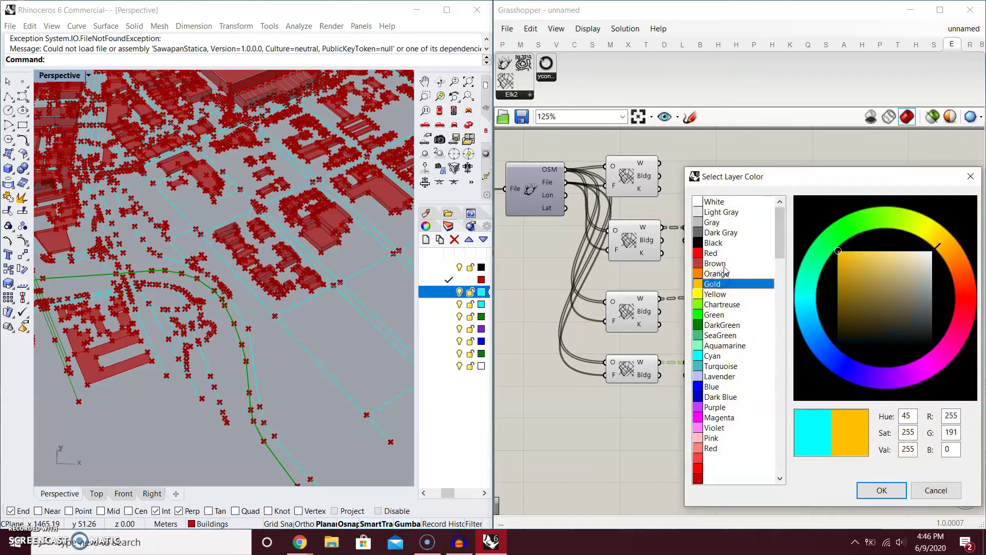
left_click(725, 263)
left_click(881, 490)
Bake the 3D buildings from the uppermost OSM component onto the Buildings layer as a group, keeping the mode Normal.
scroll(396, 364, "down", 3)
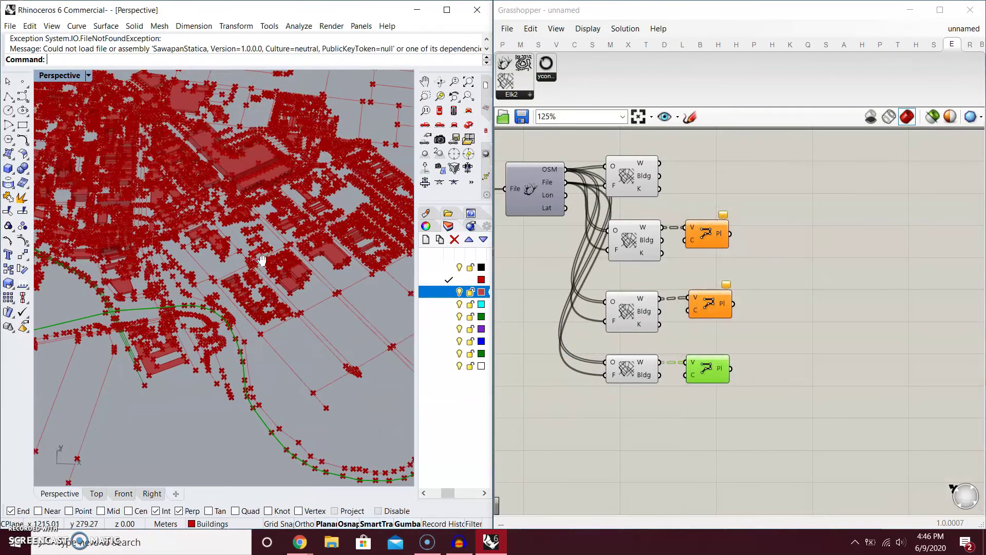
scroll(376, 226, "down", 3)
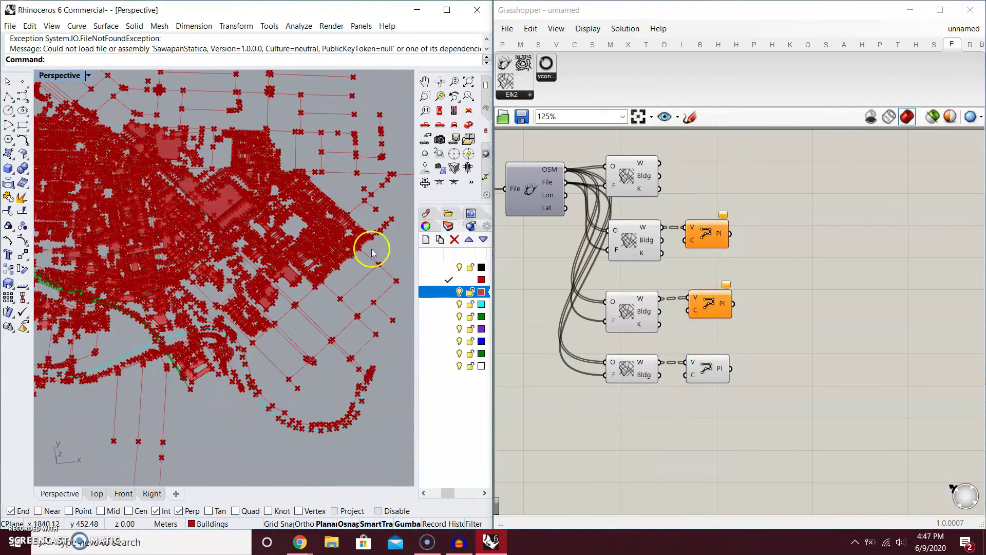
scroll(301, 264, "down", 2)
right_click(629, 176)
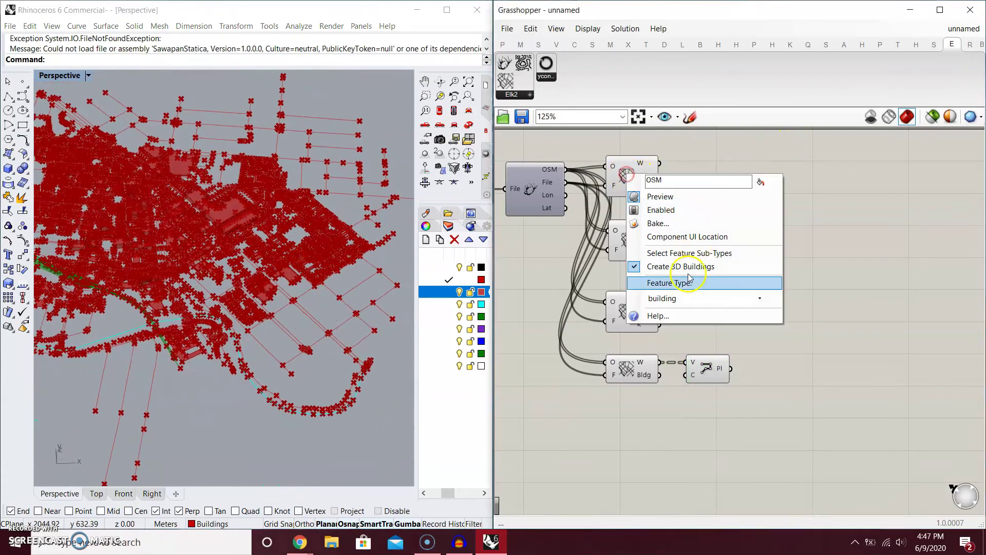
left_click(673, 237)
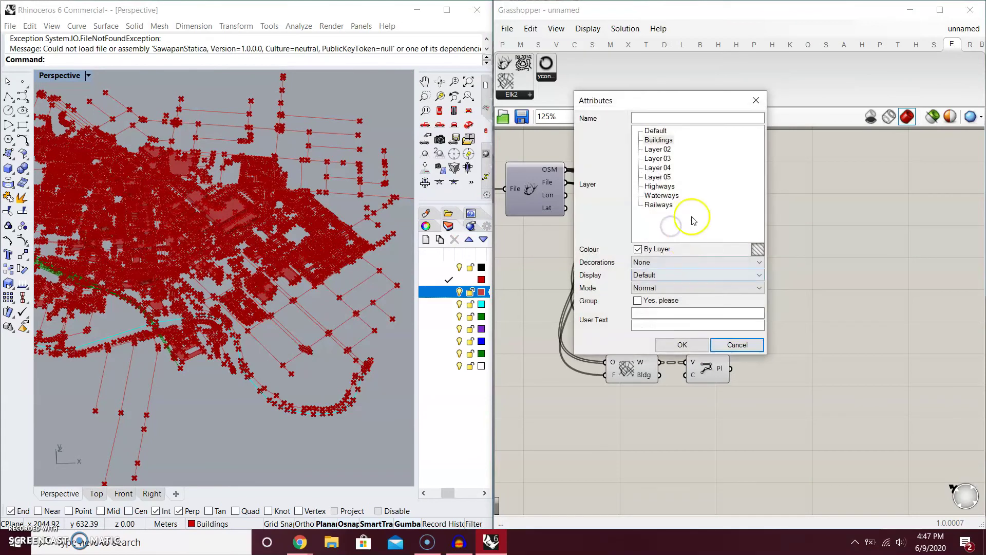
left_click(660, 287)
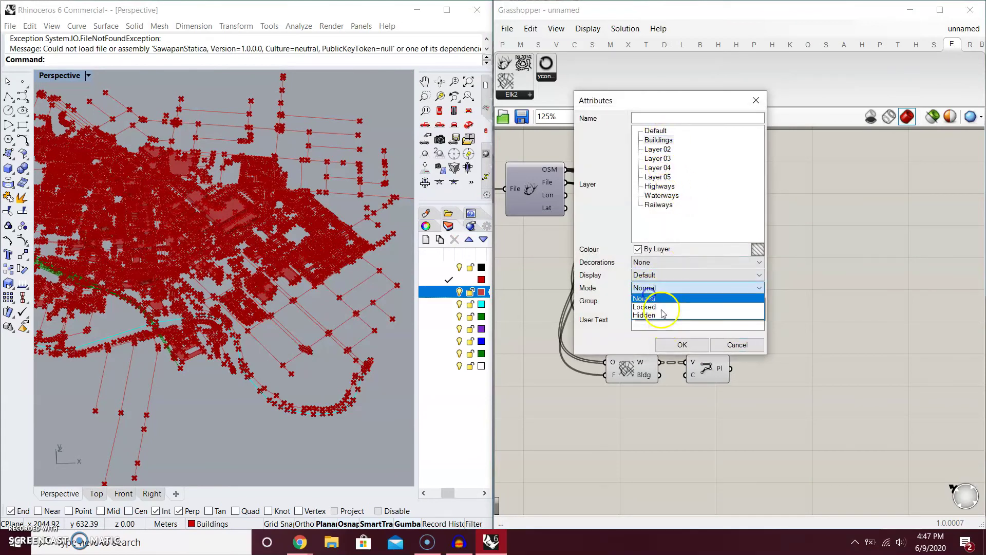
left_click(655, 285)
left_click(660, 299)
left_click(682, 344)
Turn off the preview of all Grasshopper components on the canvas.
scroll(611, 280, "down", 5)
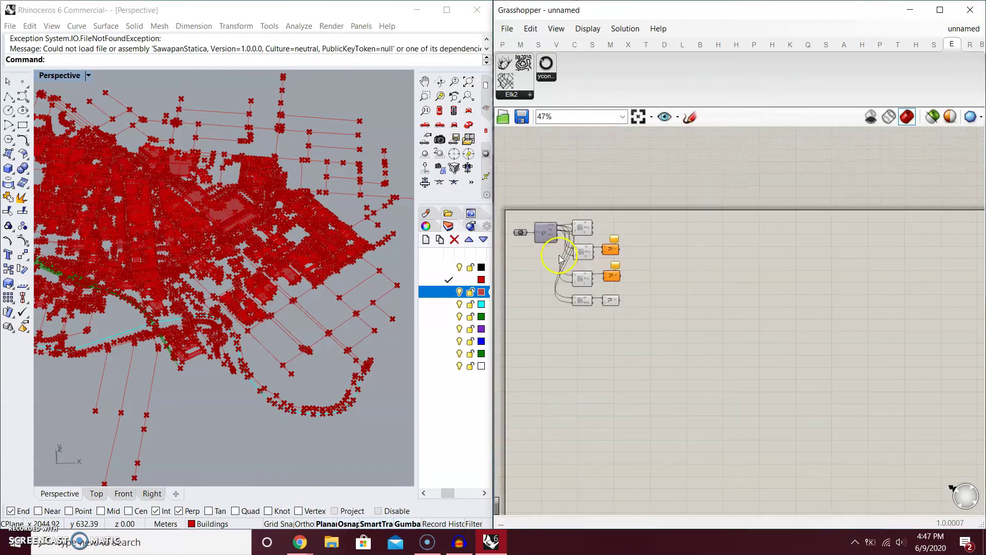
right_click(671, 223)
left_click(724, 244)
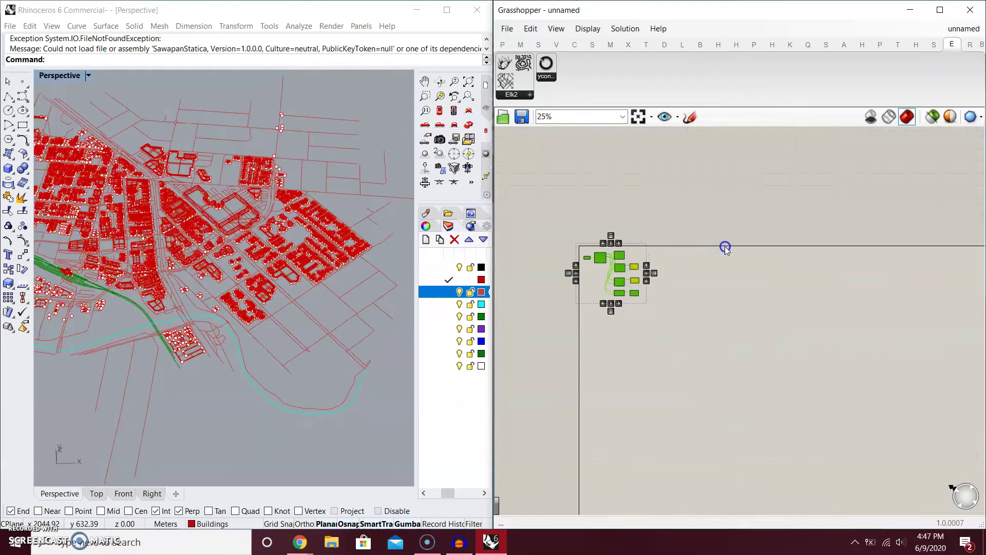
Switch the Perspective viewport to Shaded display and bring Rhino to full screen without the Grasshopper window.
right_click_drag(202, 298, 238, 269)
scroll(236, 268, "up", 3)
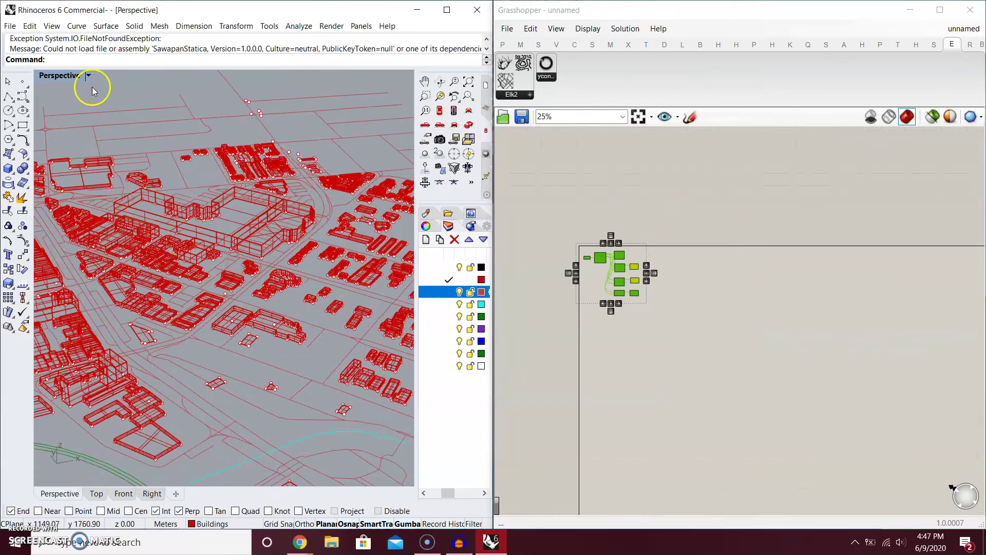
left_click(82, 76)
left_click(73, 117)
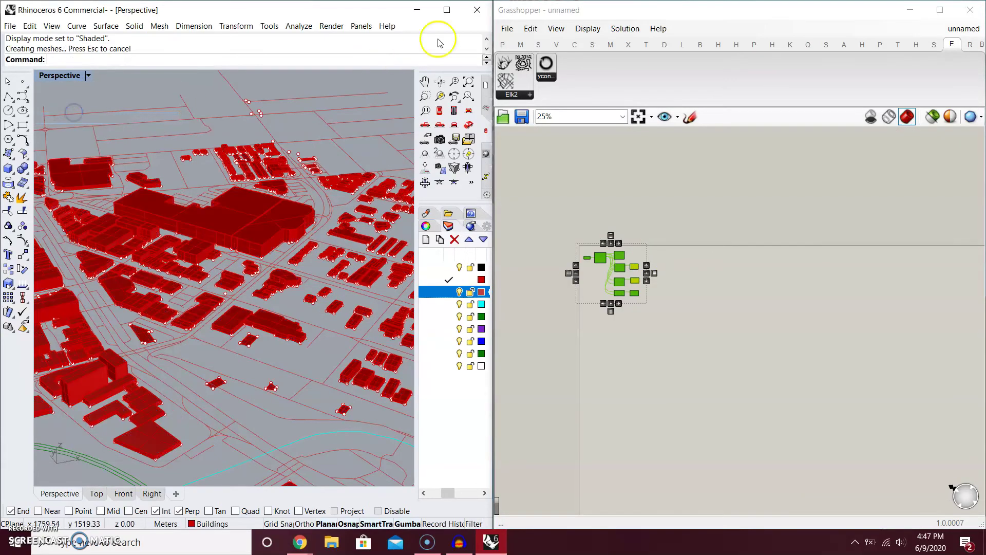
left_click(447, 9)
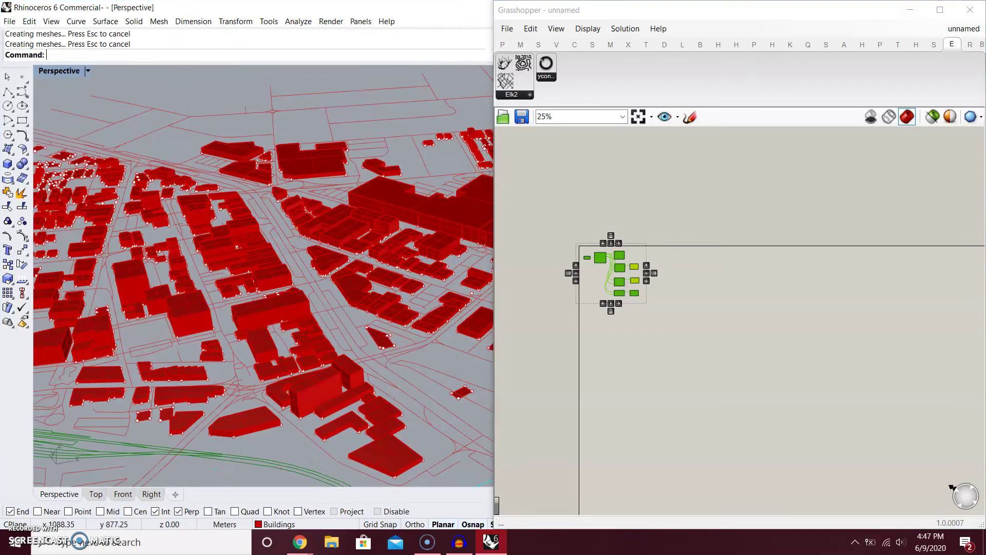
left_click(906, 12)
Examine the shaded buildings up close, including their corner points and what belongs to the baked group.
right_click_drag(464, 301, 434, 204)
scroll(229, 201, "down", 5)
right_click_drag(293, 200, 407, 291)
scroll(346, 313, "up", 12)
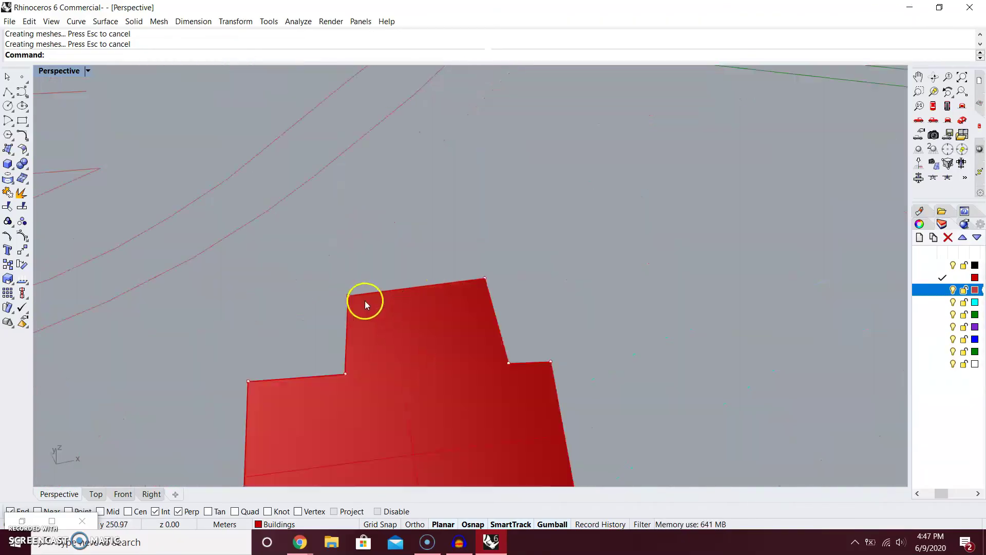
scroll(385, 318, "down", 18)
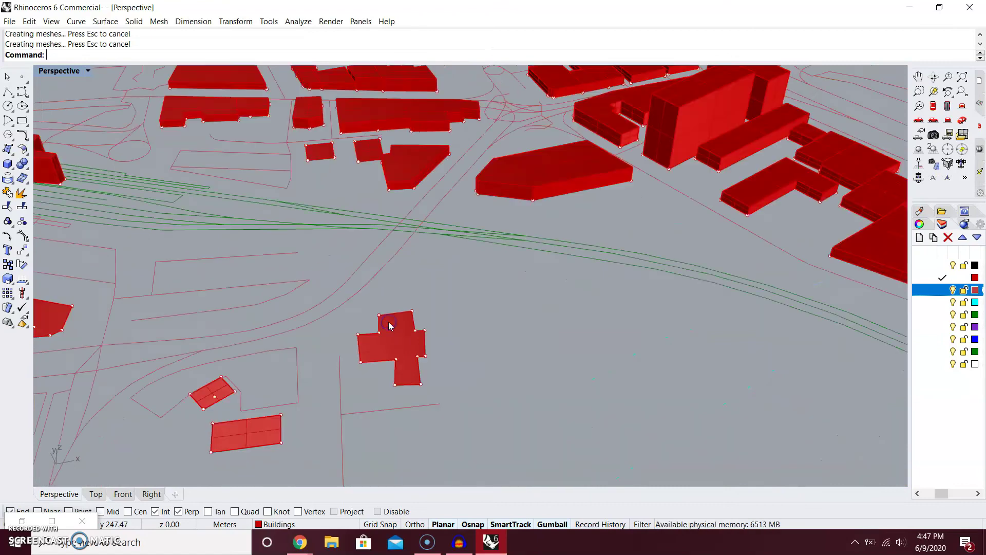
right_click_drag(441, 294, 480, 304)
scroll(505, 227, "up", 7)
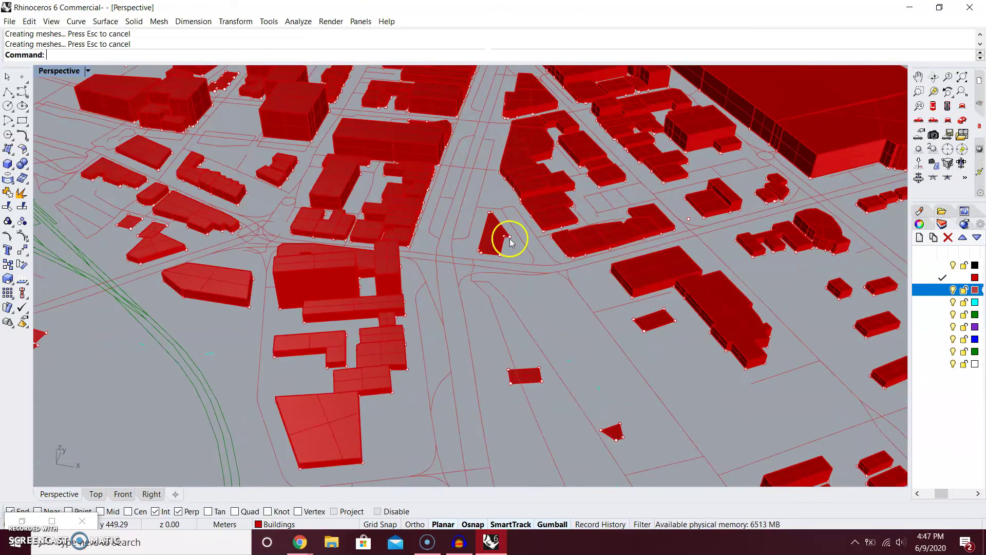
left_click(508, 236)
key("Escape")
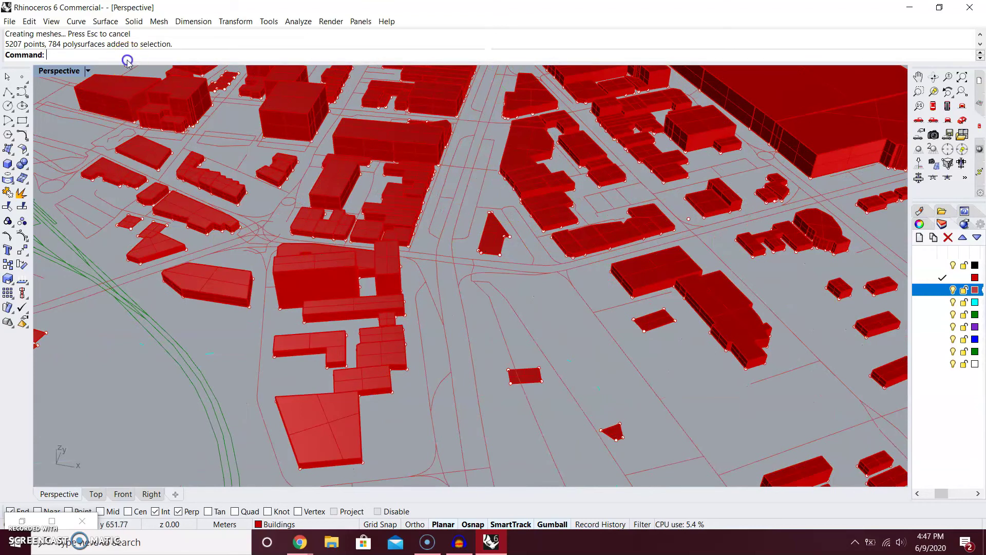
Open the Selection Filter with the matching Rhino command.
key("BackSpace")
key("BackSpace")
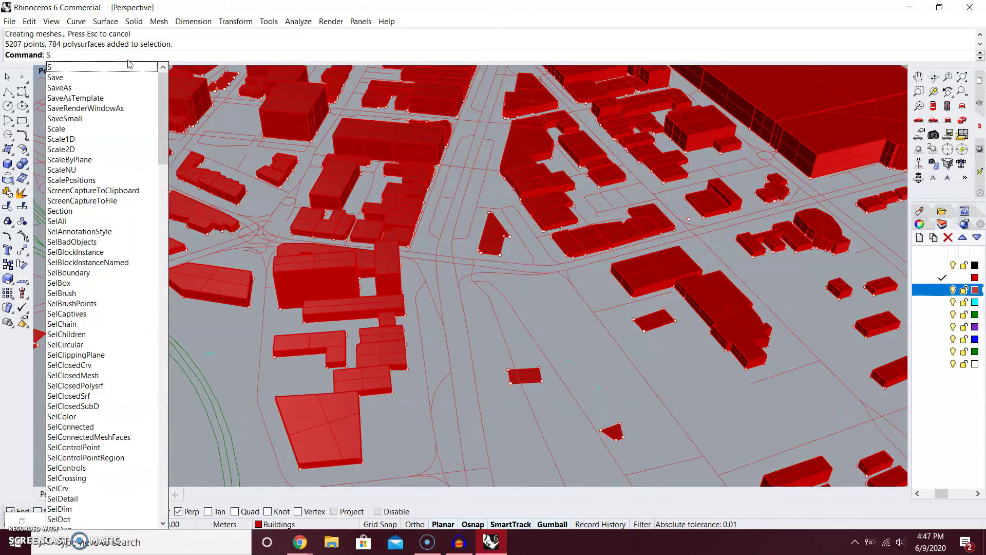
type("electionFilter")
key("Return")
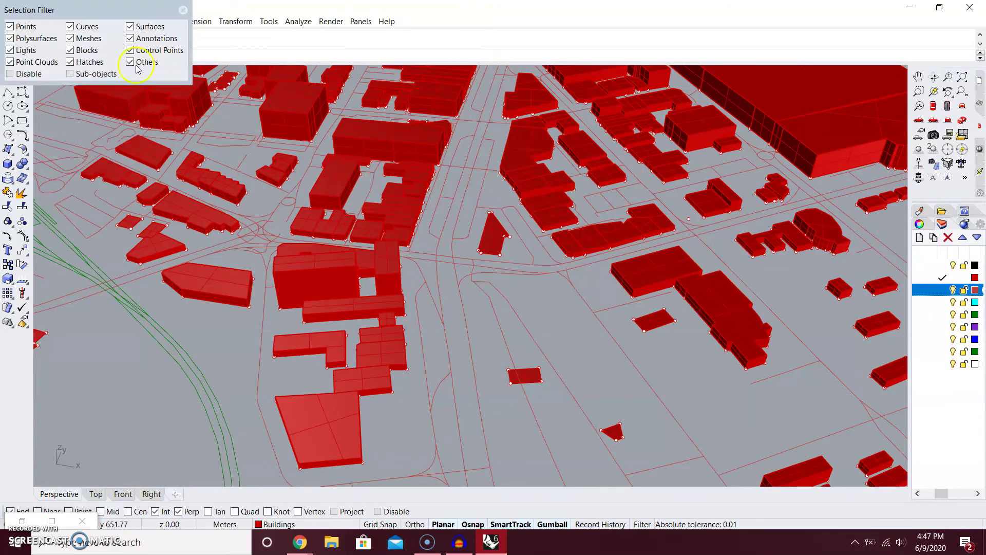
scroll(271, 138, "down", 6)
scroll(213, 76, "up", 5)
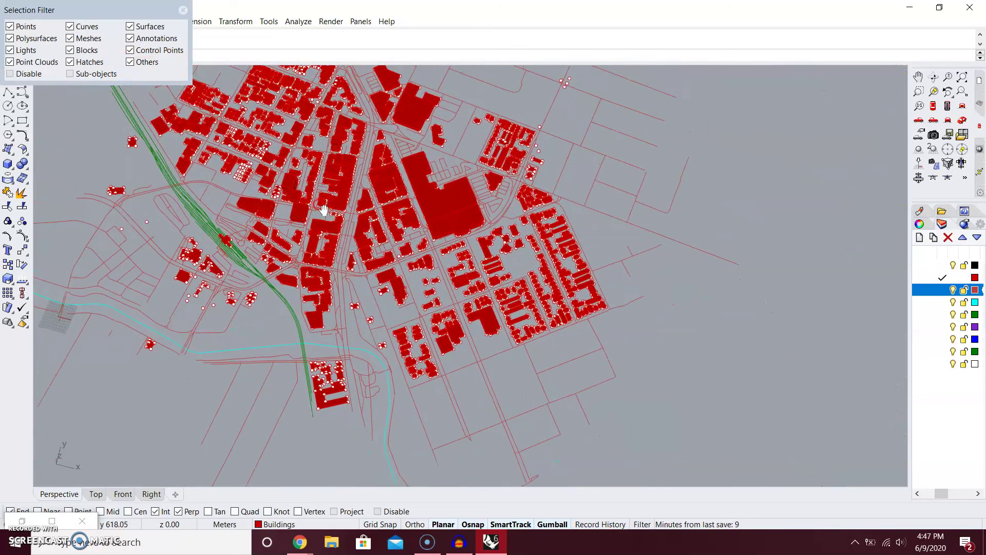
Restrict the selection filter to Points only, excluding curves, surfaces, polysurfaces, meshes and all other object types.
left_click(156, 28)
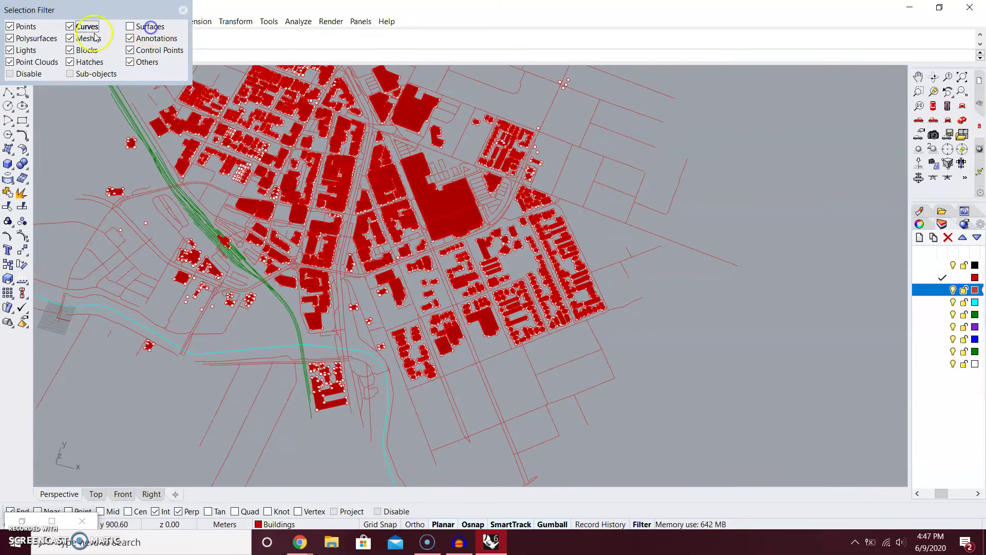
left_click(89, 30)
left_click(46, 38)
left_click(33, 50)
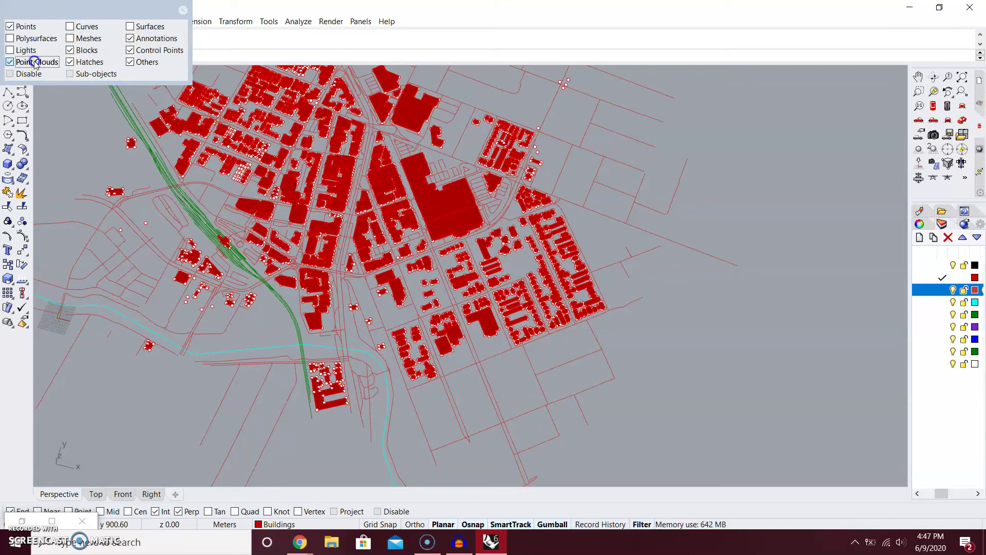
left_click(34, 62)
left_click(85, 61)
left_click(85, 50)
left_click(146, 62)
left_click(154, 50)
left_click(153, 40)
Delete all points across the whole city model and close the selection filter.
scroll(471, 132, "down", 3)
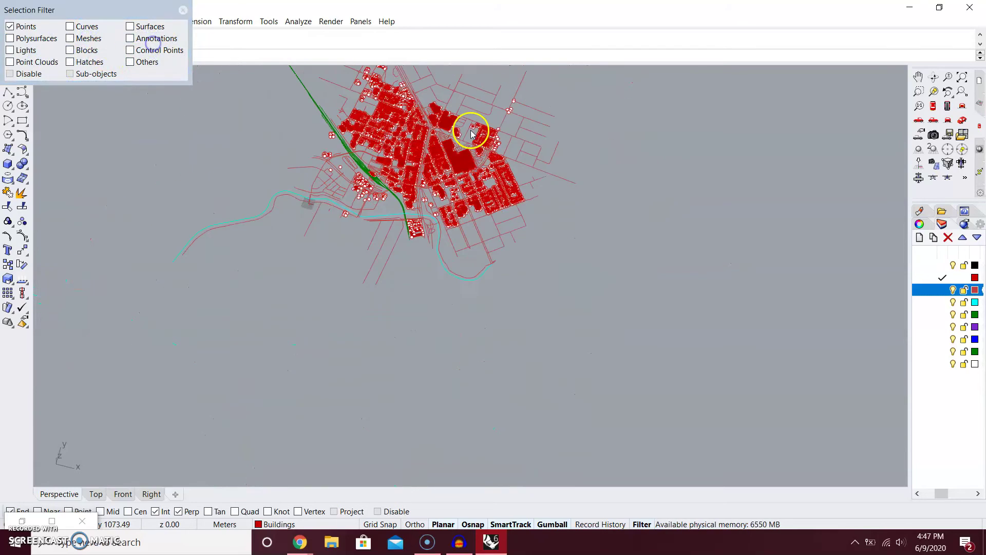
scroll(519, 154, "down", 2)
left_click_drag(587, 87, 258, 353)
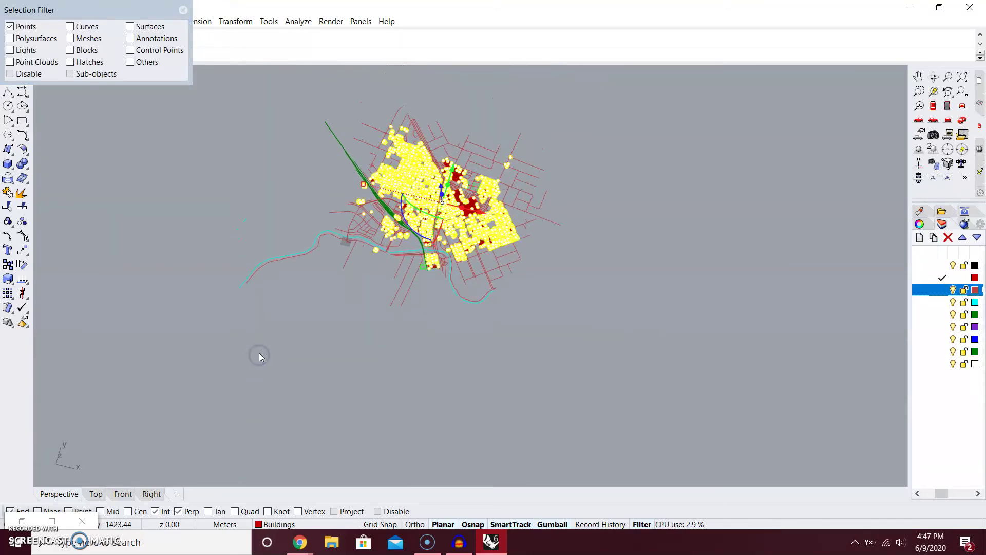
scroll(461, 189, "up", 2)
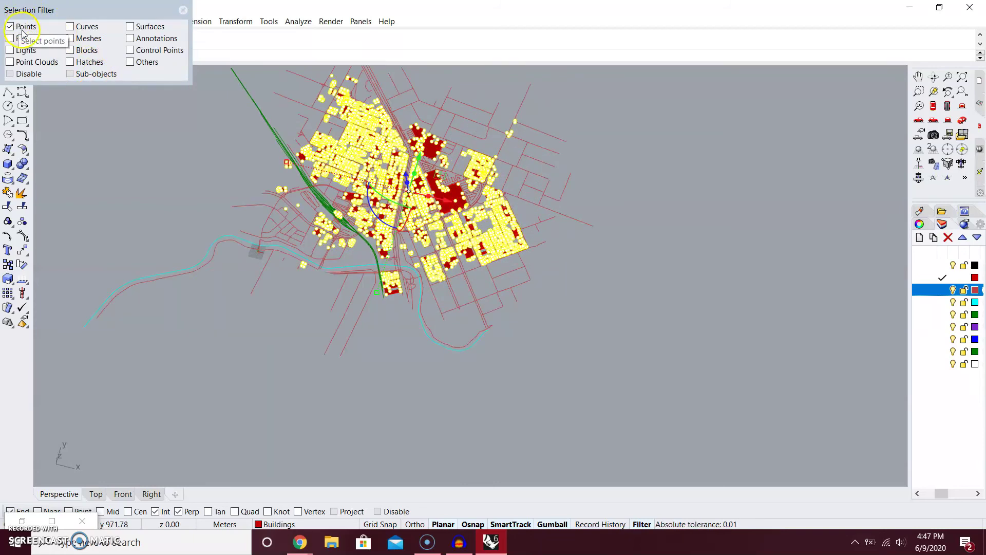
right_click_drag(428, 246, 487, 298, "shift")
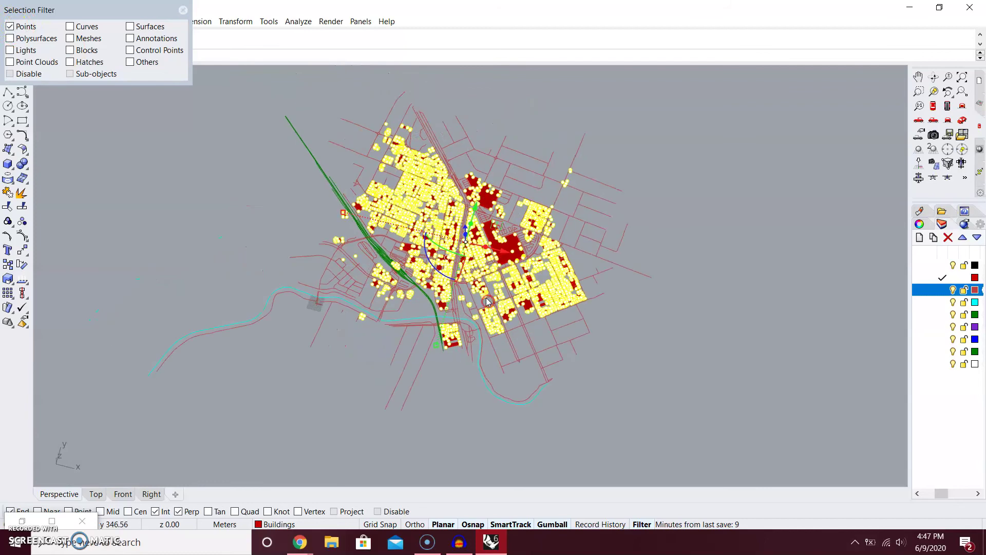
key("Delete")
left_click(184, 10)
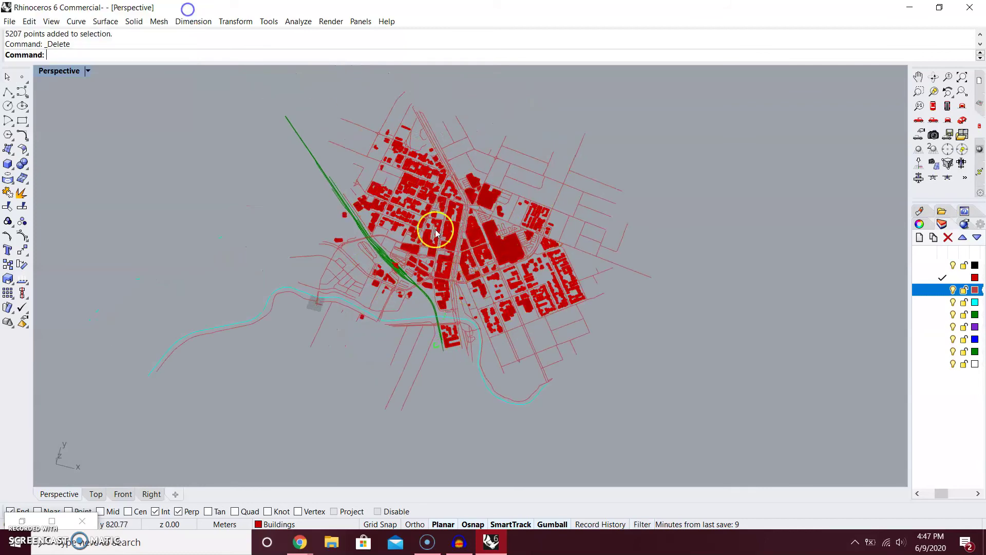
right_click_drag(430, 220, 391, 437)
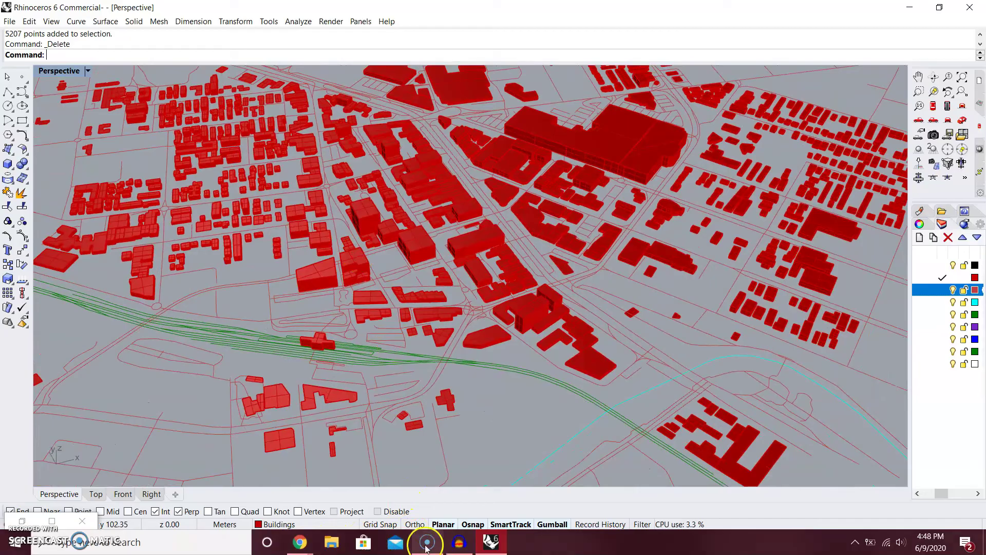
left_click(499, 542)
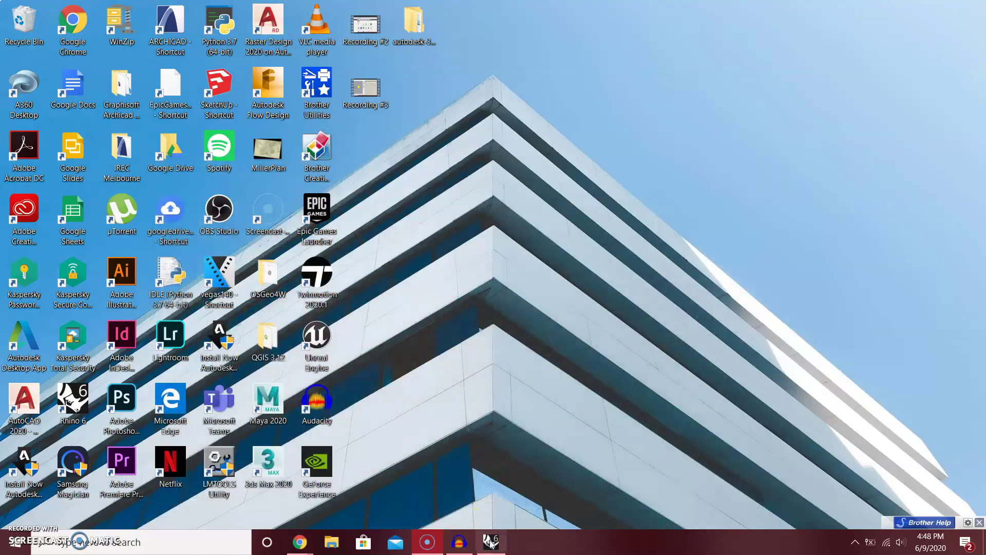
Return to Rhino and Grasshopper and review the feature types available for the railway OSM component, leaving it set to railway.
left_click(497, 544)
scroll(611, 264, "up", 3)
scroll(682, 267, "up", 6)
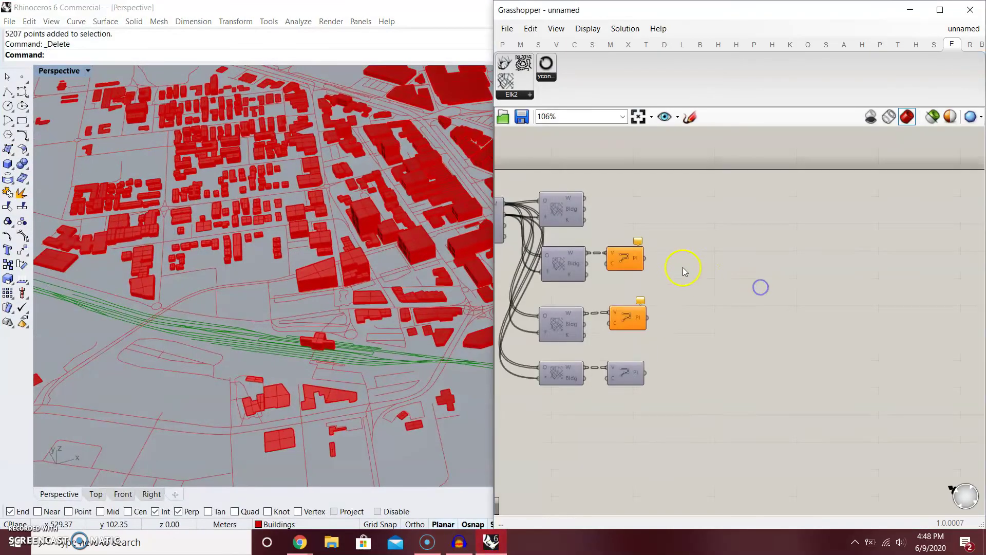
right_click(563, 188)
left_click(604, 313)
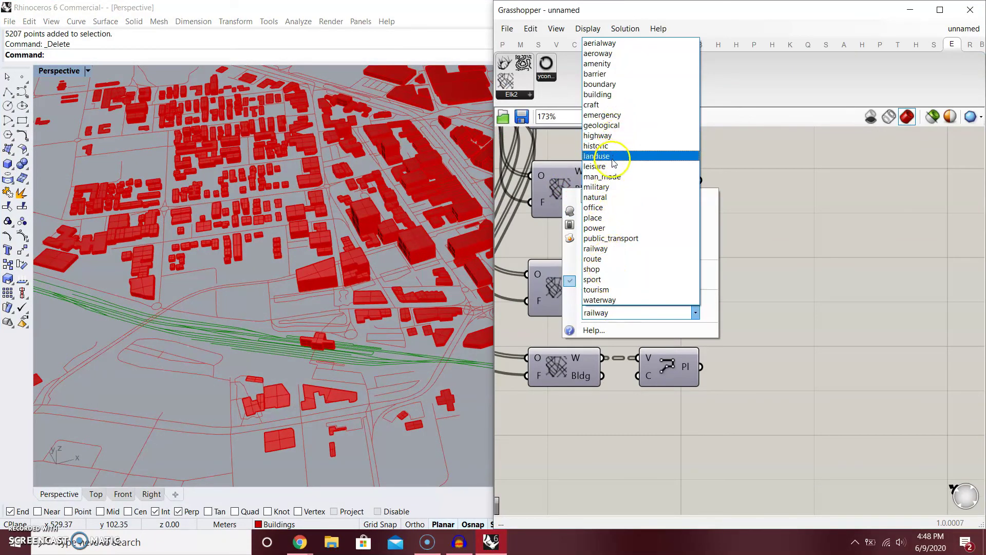
left_click(759, 172)
left_click(789, 363)
Duplicate the waterway OSM component directly below the original and set the copy's feature type to natural.
left_click_drag(574, 430, 556, 348)
left_click_drag(568, 357, 573, 431)
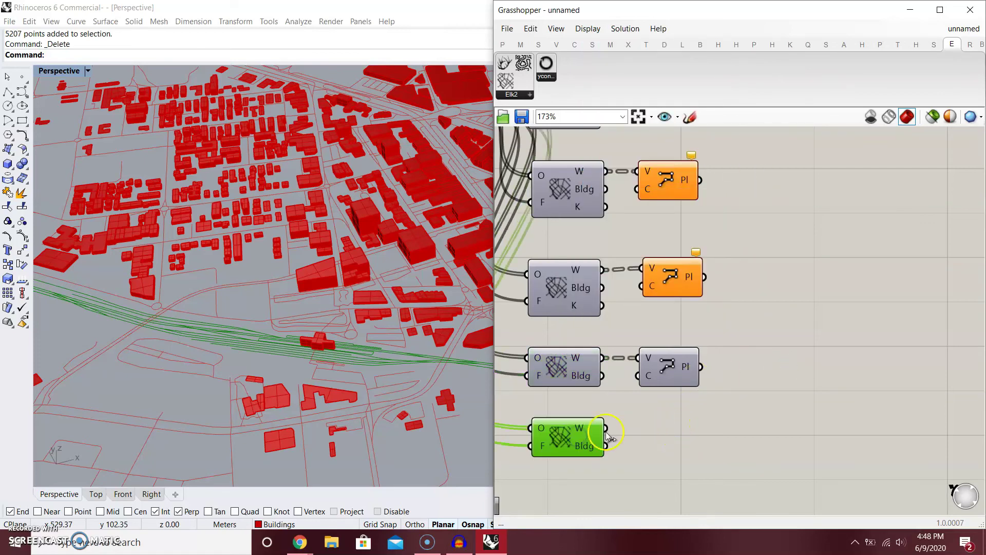
right_click(561, 440)
left_click(627, 504)
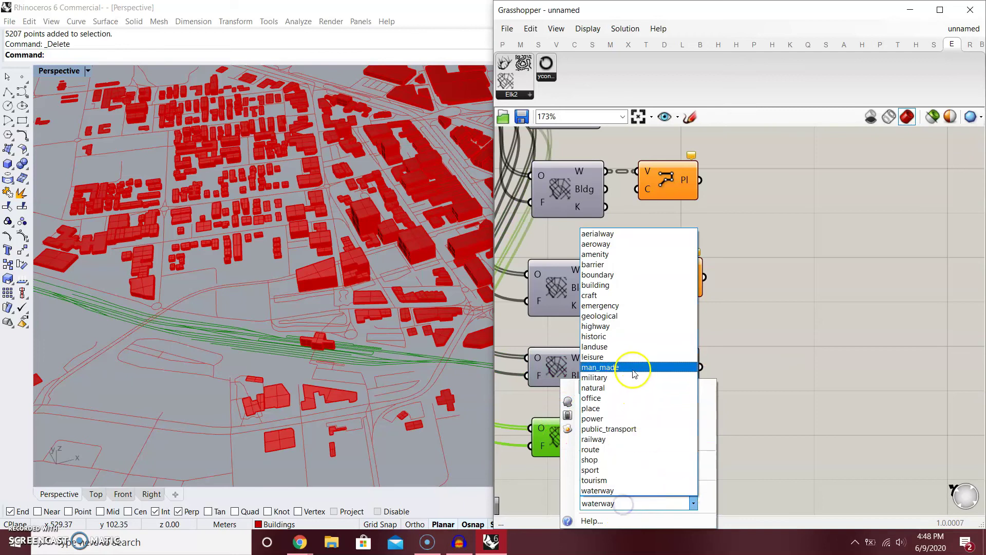
left_click(594, 388)
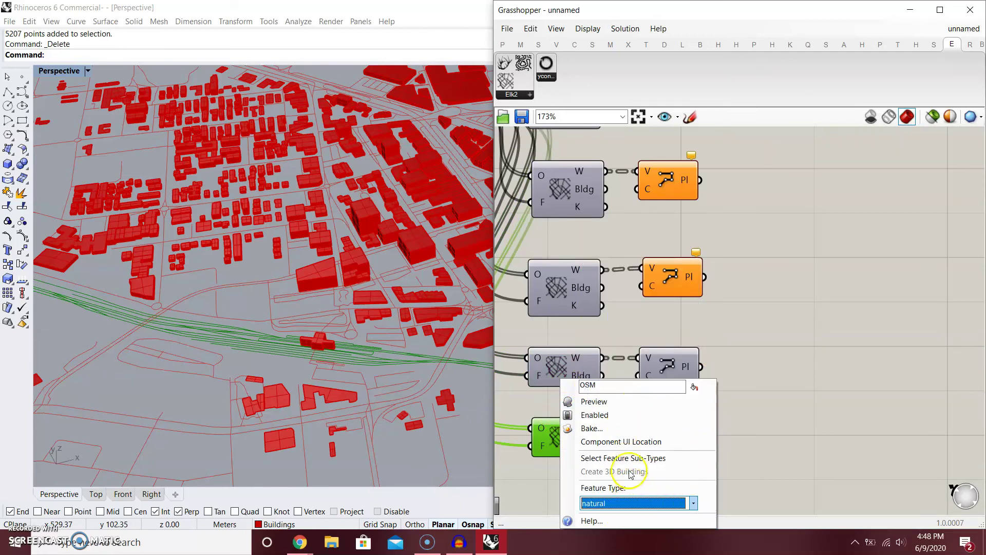
Add tree as the only selected feature sub-type of the natural OSM component and accept the selection.
left_click(612, 463)
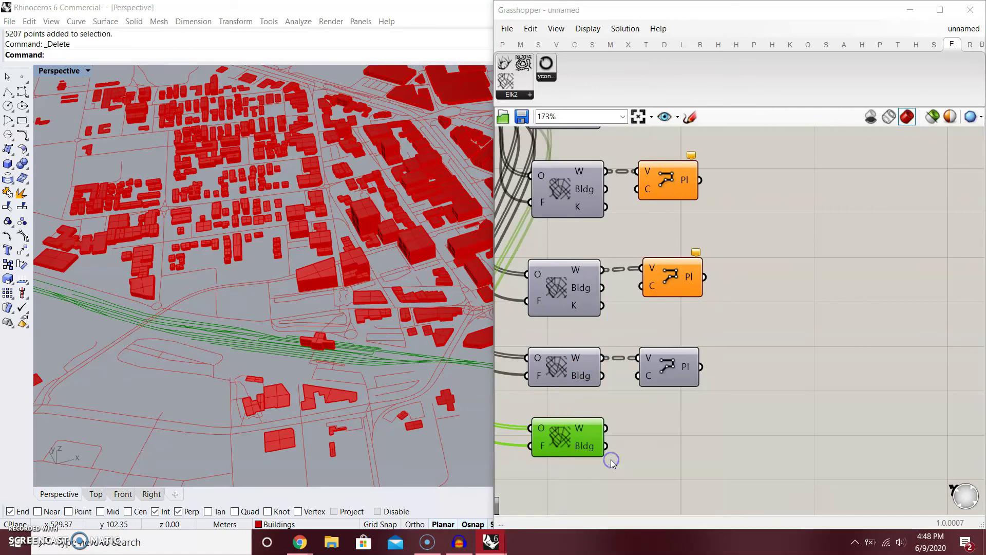
scroll(154, 167, "down", 1)
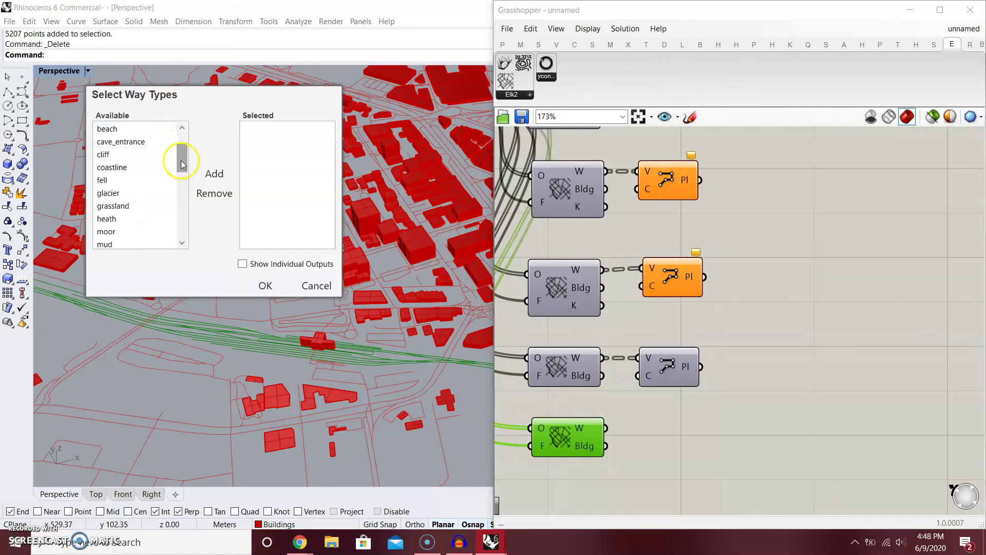
left_click_drag(181, 167, 185, 224)
left_click(104, 205)
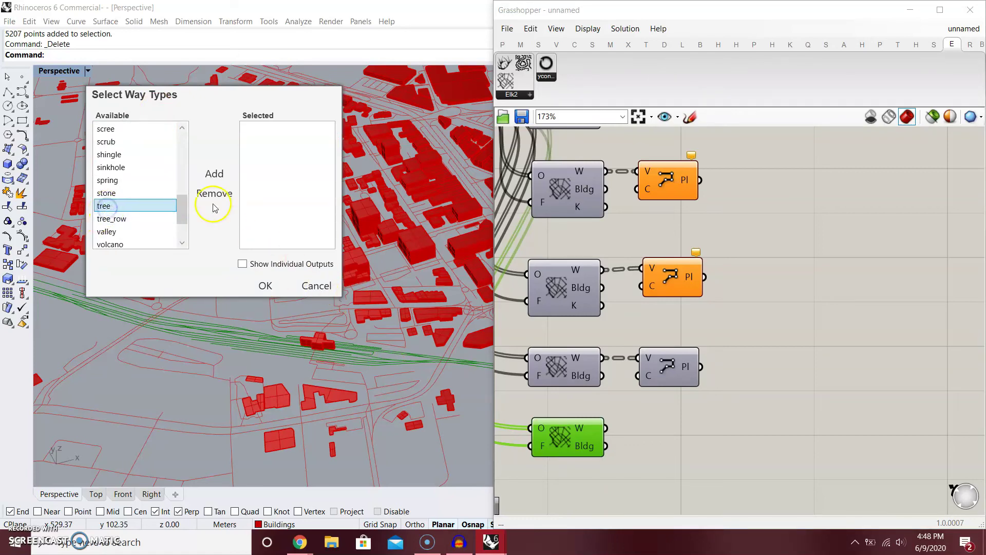
left_click(216, 174)
left_click(265, 285)
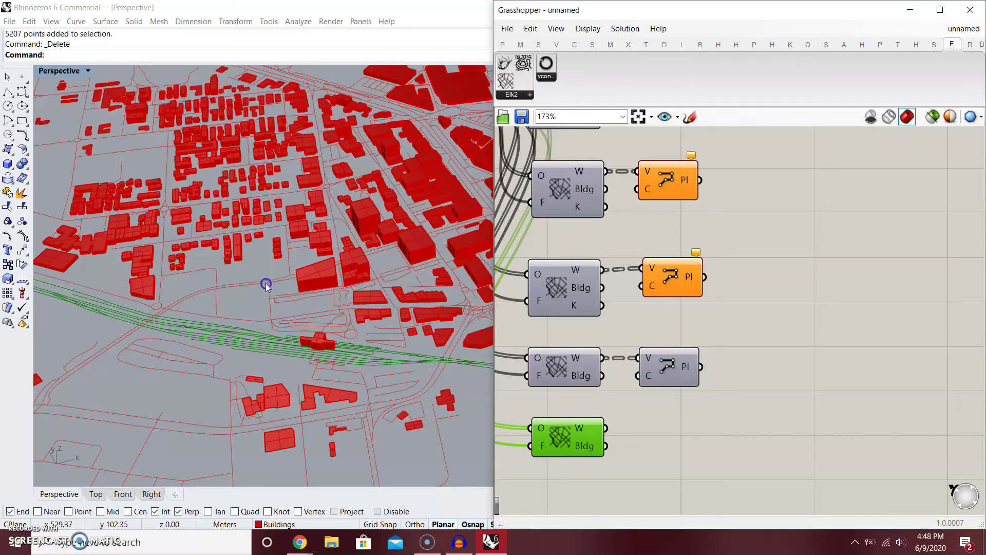
Turn on the preview of the natural OSM component and examine its tree points around the waterway in the city model.
scroll(603, 420, "down", 2)
left_click(637, 432)
scroll(310, 270, "down", 4)
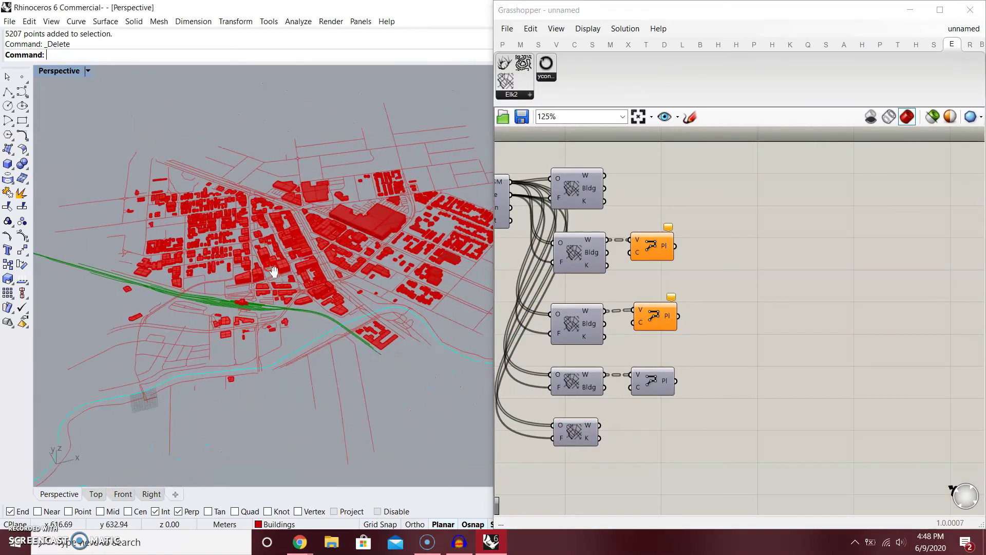
right_click(577, 418)
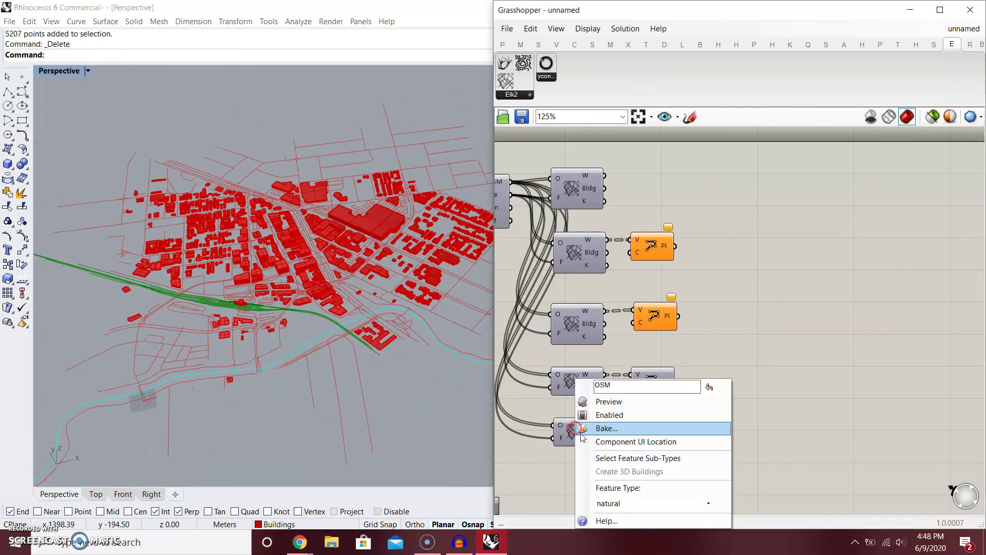
left_click(627, 401)
scroll(374, 307, "up", 1)
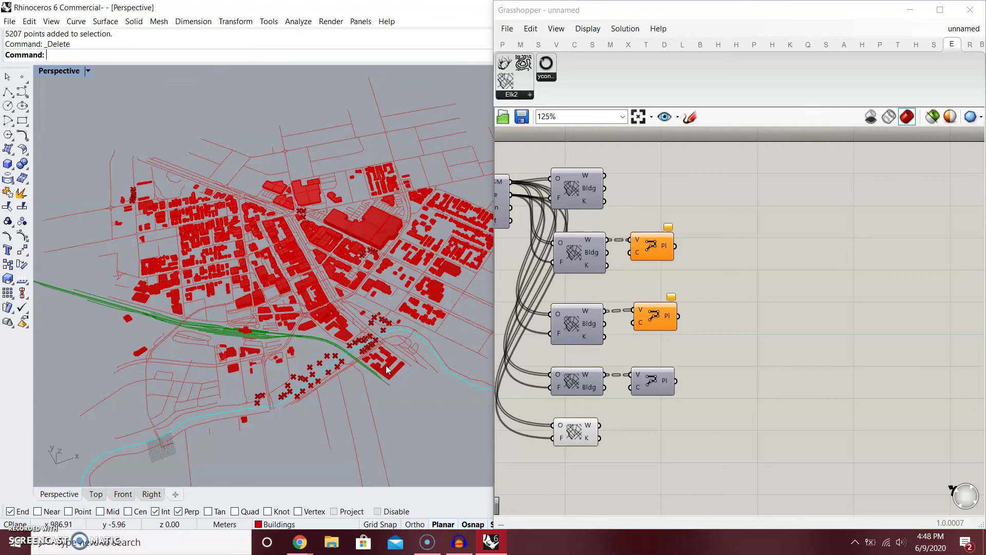
scroll(320, 366, "up", 2)
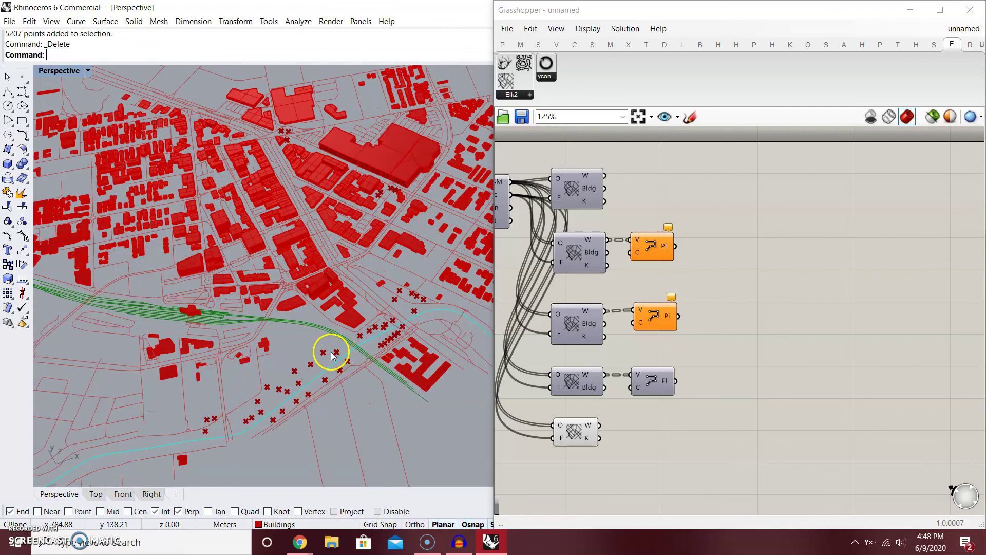
right_click_drag(316, 381, 323, 360)
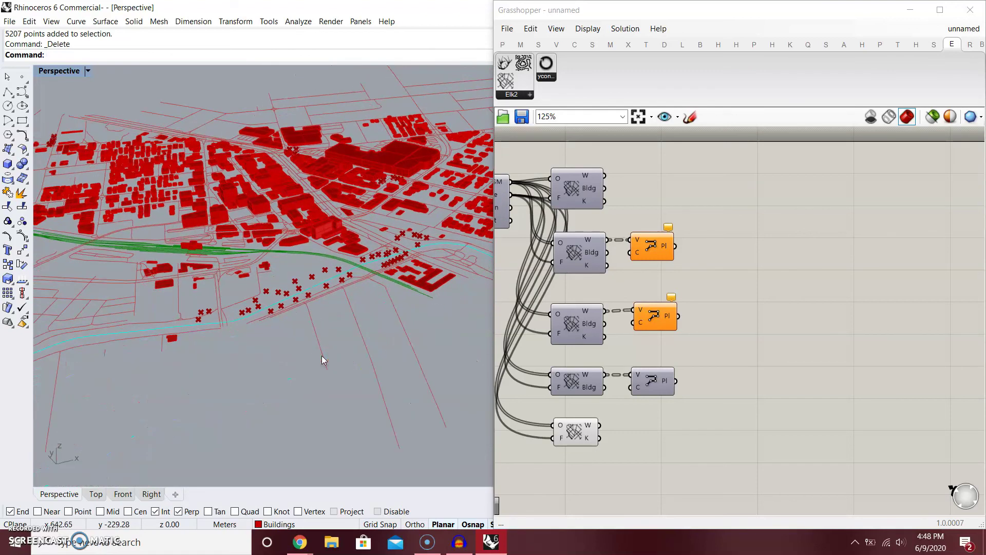